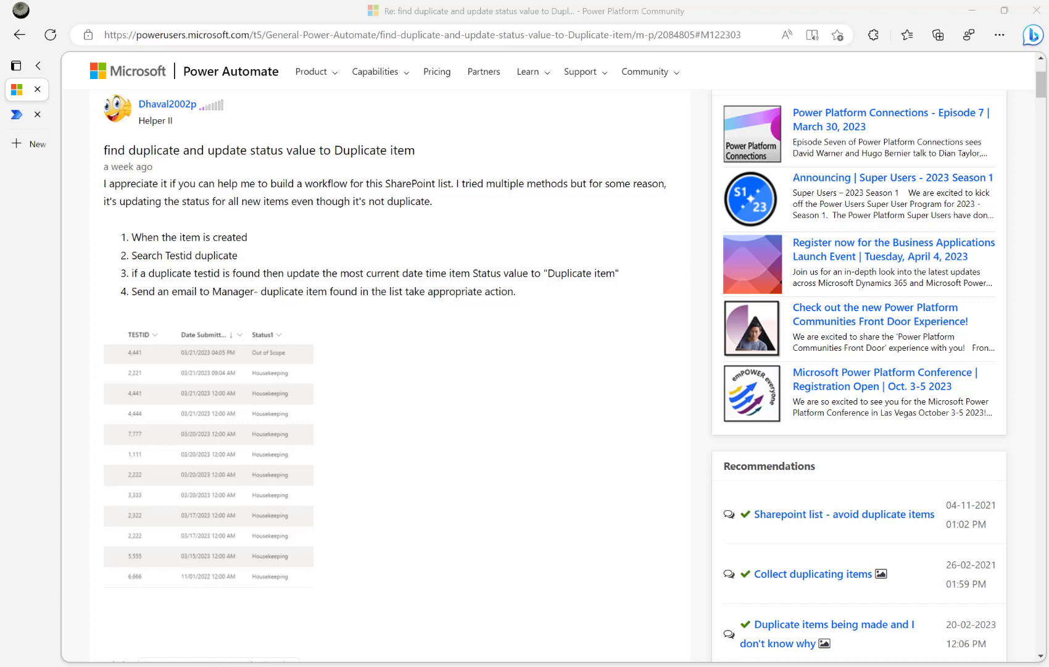
Read the forum post's requirements for finding duplicate list items and updating their status
scroll(485, 370, up, 4)
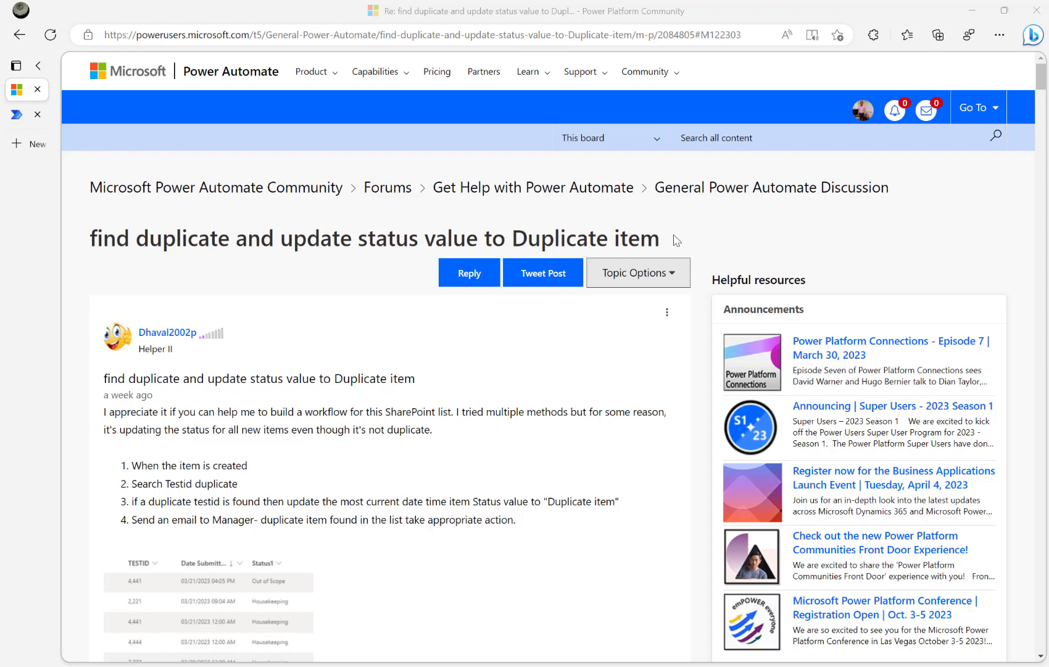
scroll(346, 398, down, 4)
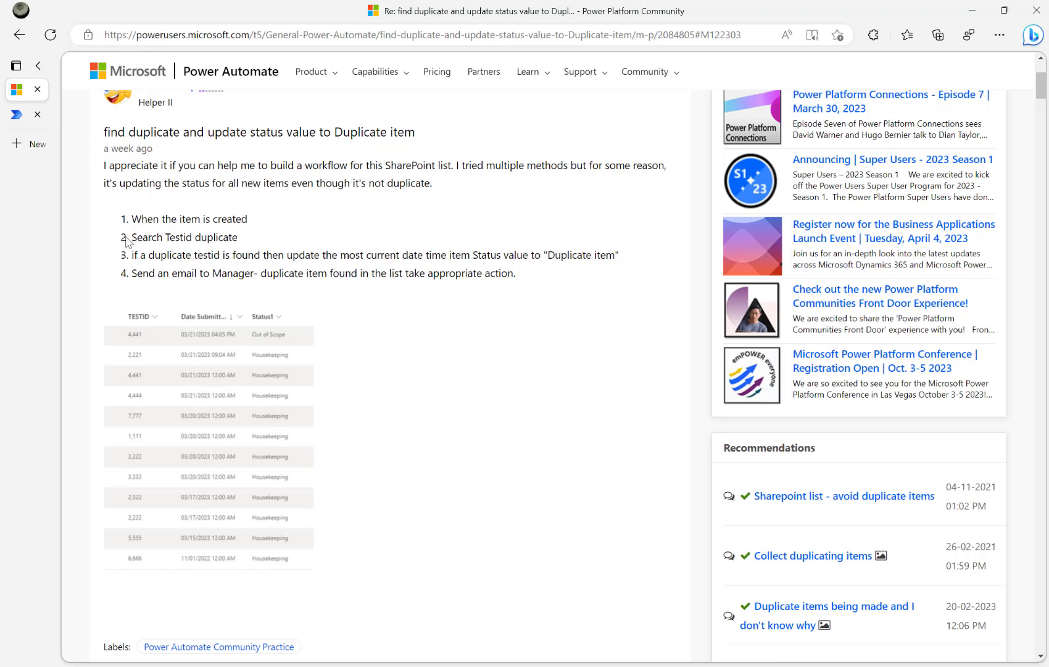
drag(126, 240, 268, 242)
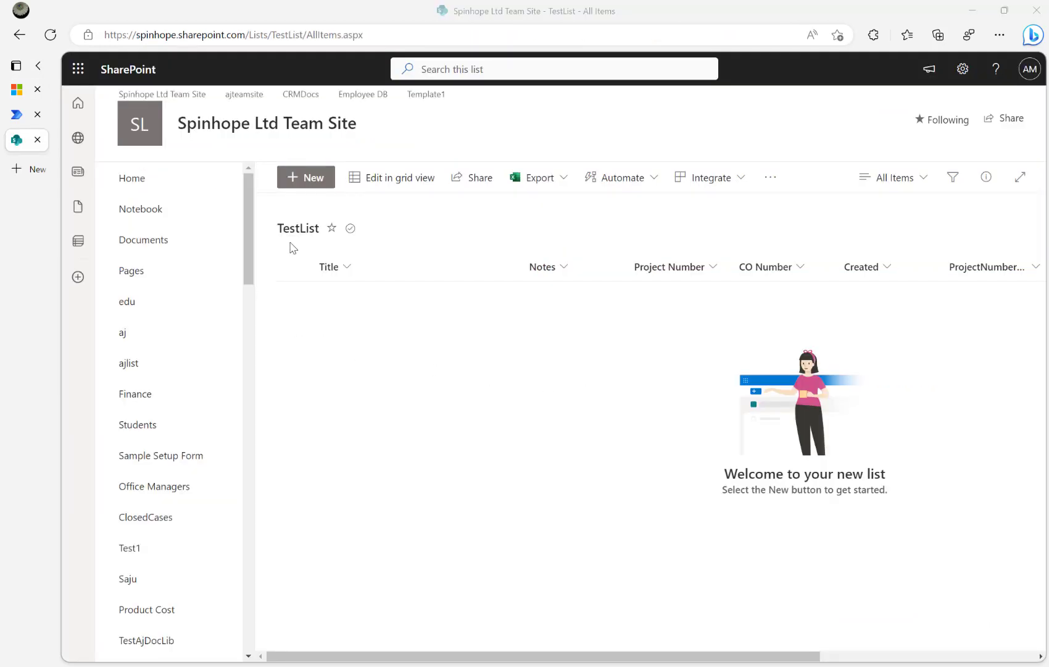
Create a TestList item with the Title 100, keeping its Status as New, and save it
click(296, 179)
text(100)
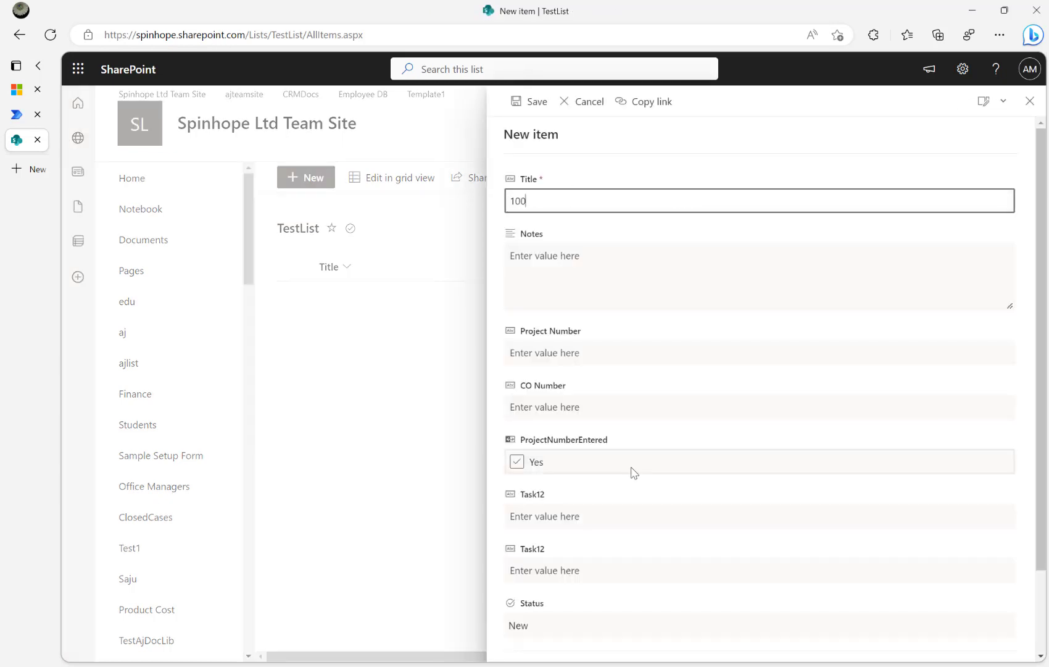
scroll(629, 472, down, 2)
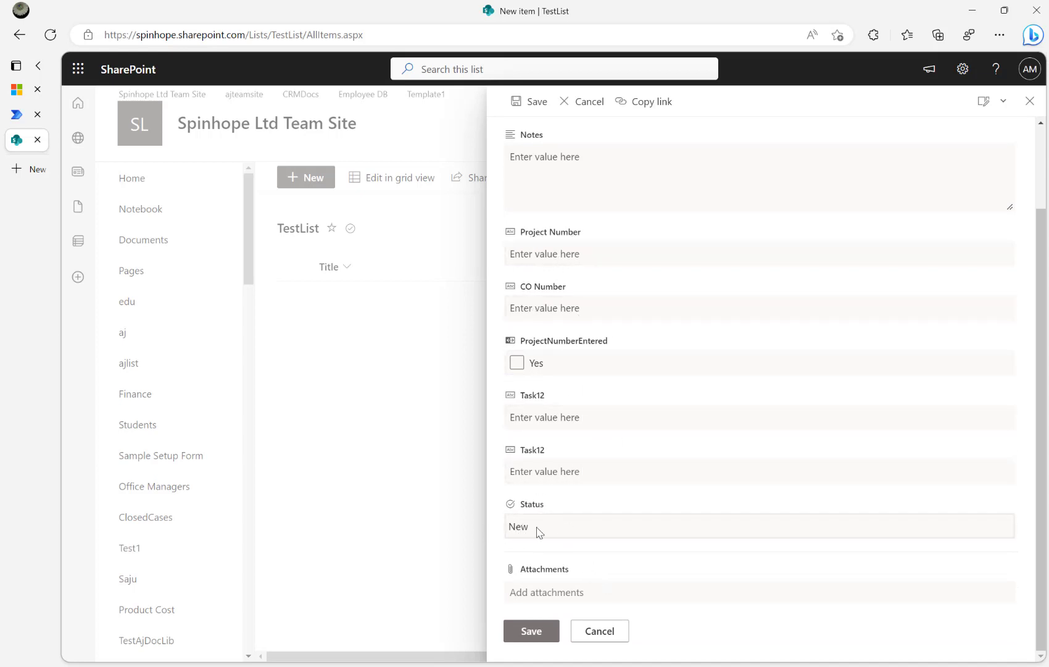
click(556, 530)
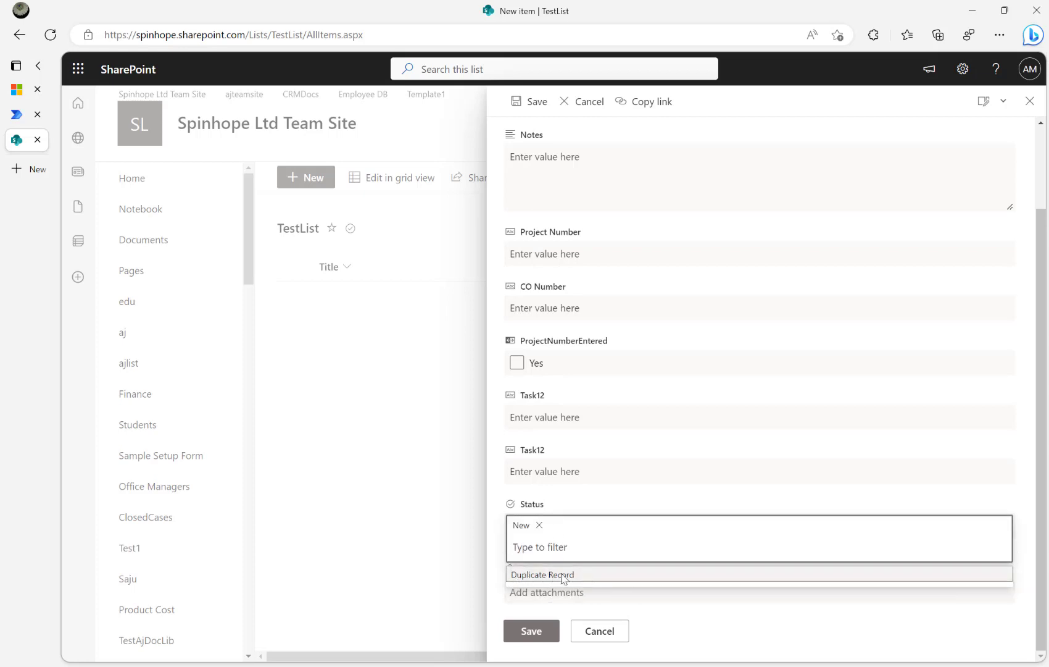
click(602, 462)
click(537, 629)
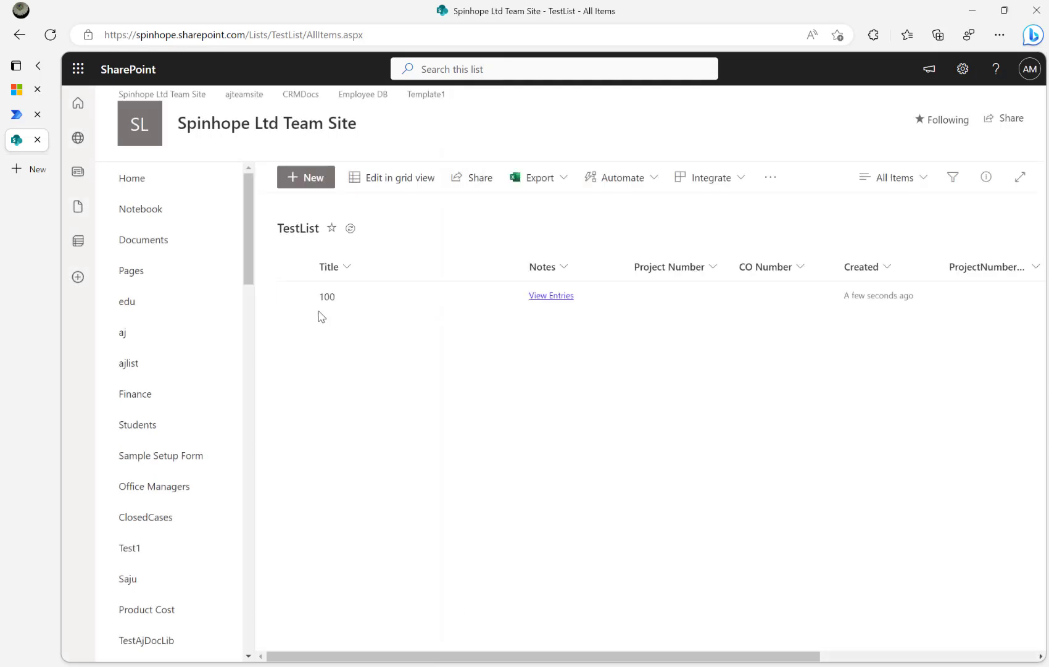
Create and save a second TestList item with the same Title, 100
click(319, 189)
text(100)
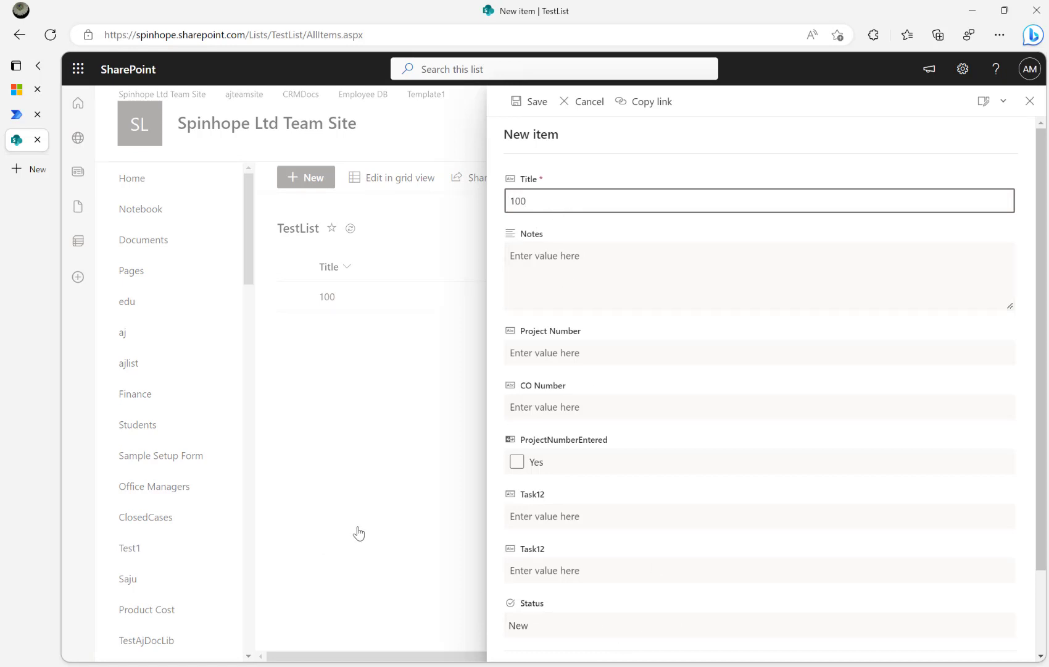
click(518, 101)
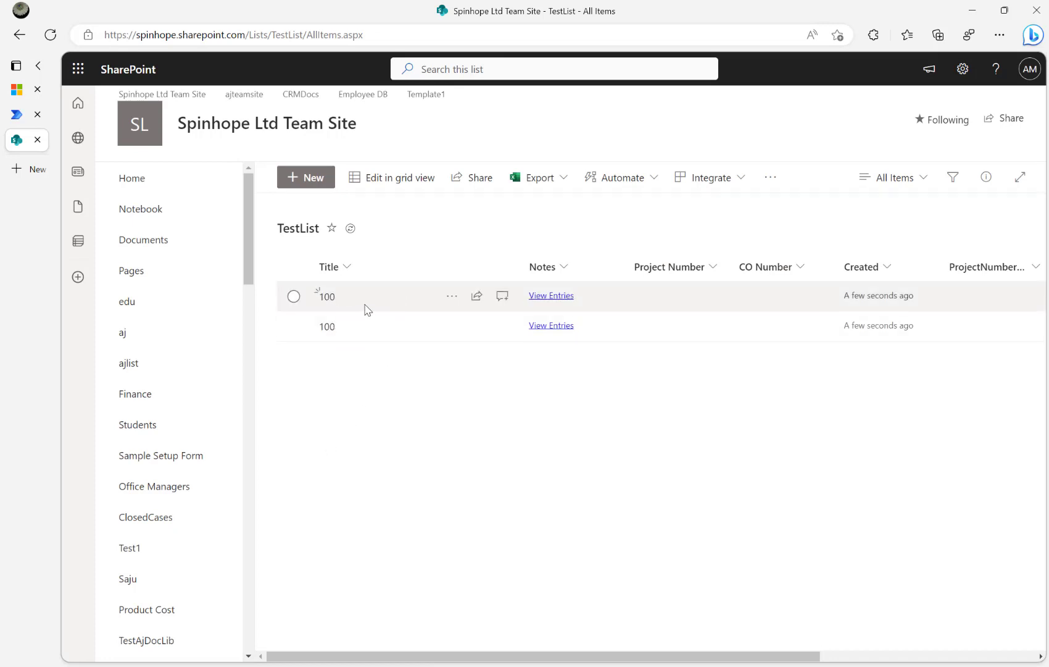
Set the Status of the first listed item to Duplicate Record and check the Status column for both items
click(325, 298)
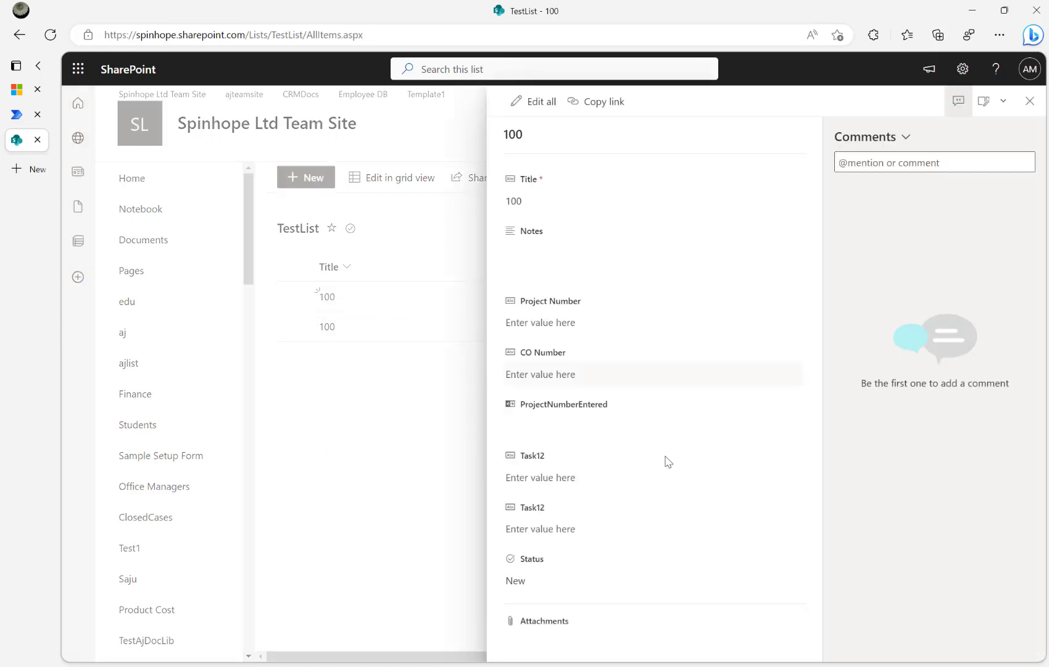
click(556, 585)
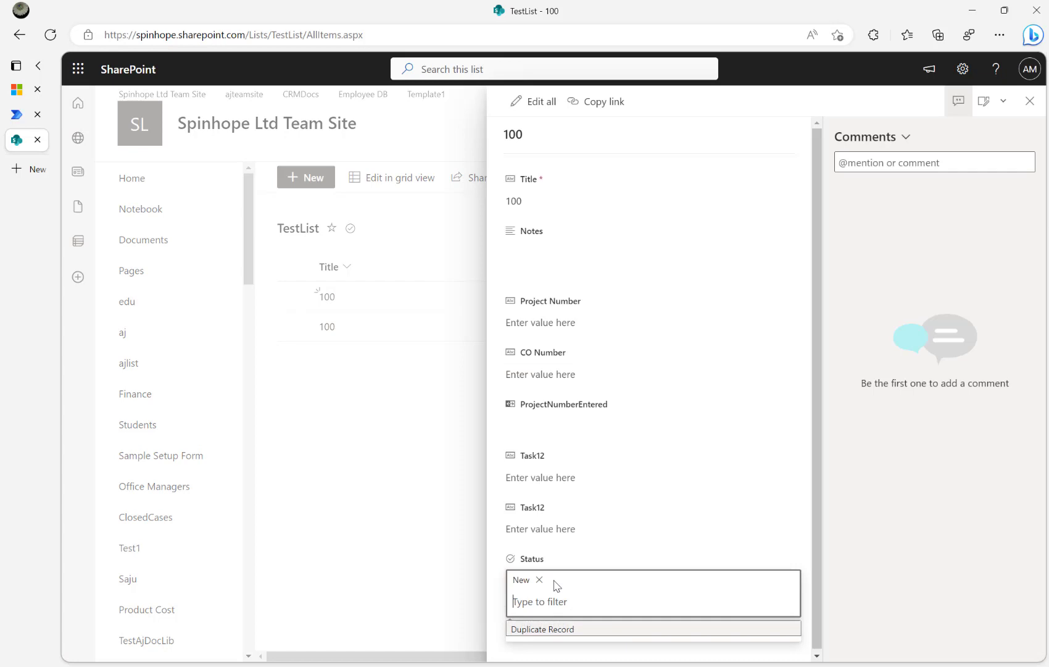
click(541, 632)
click(372, 400)
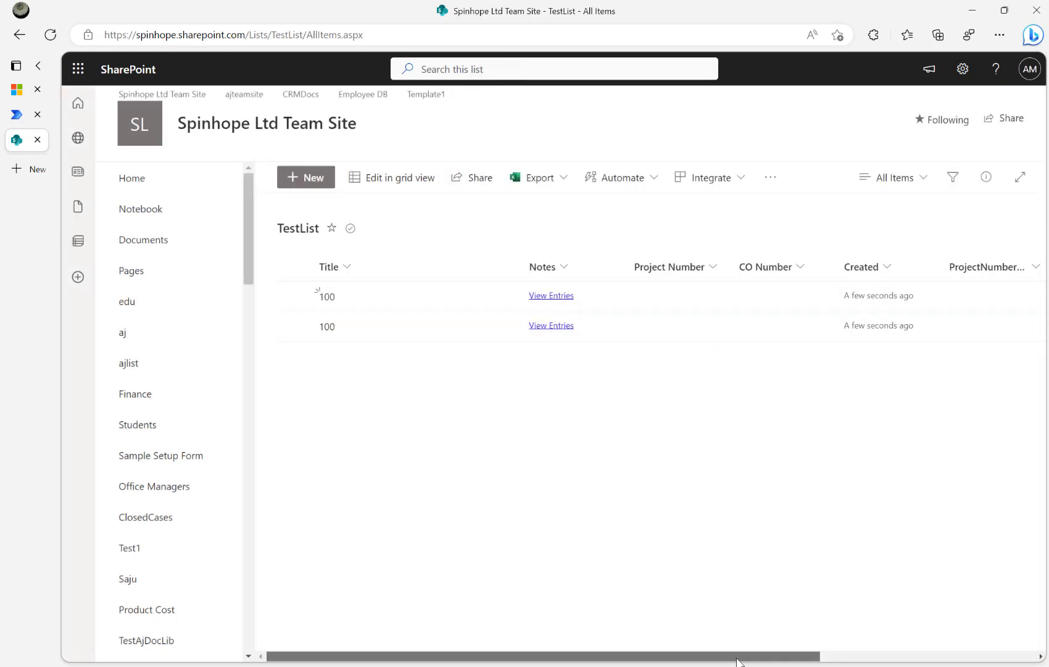
drag(727, 658, 980, 660)
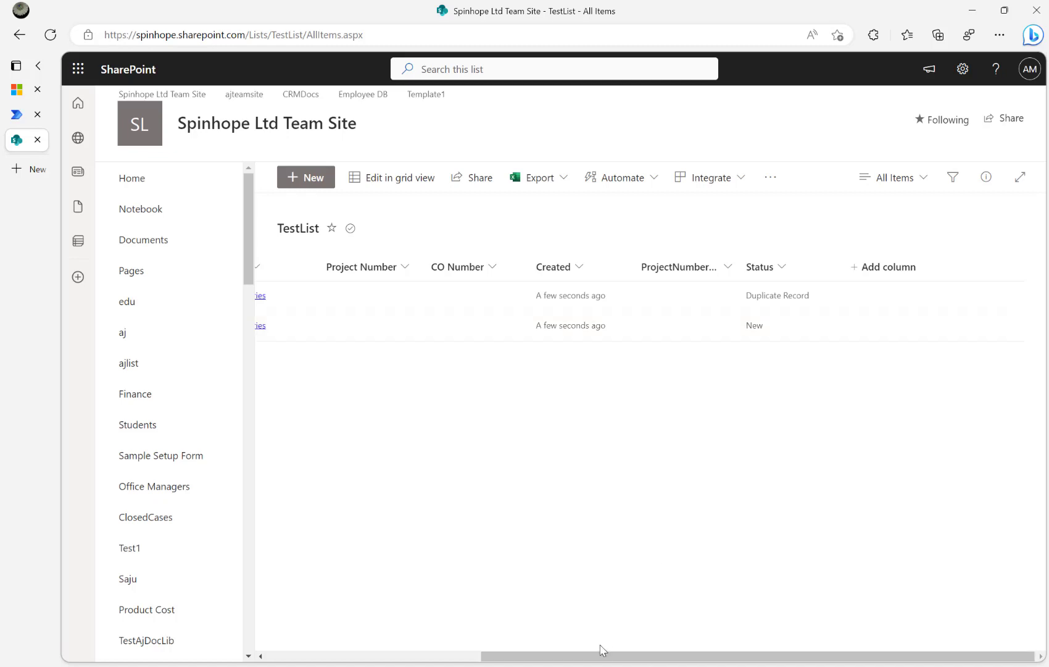
drag(586, 655, 285, 656)
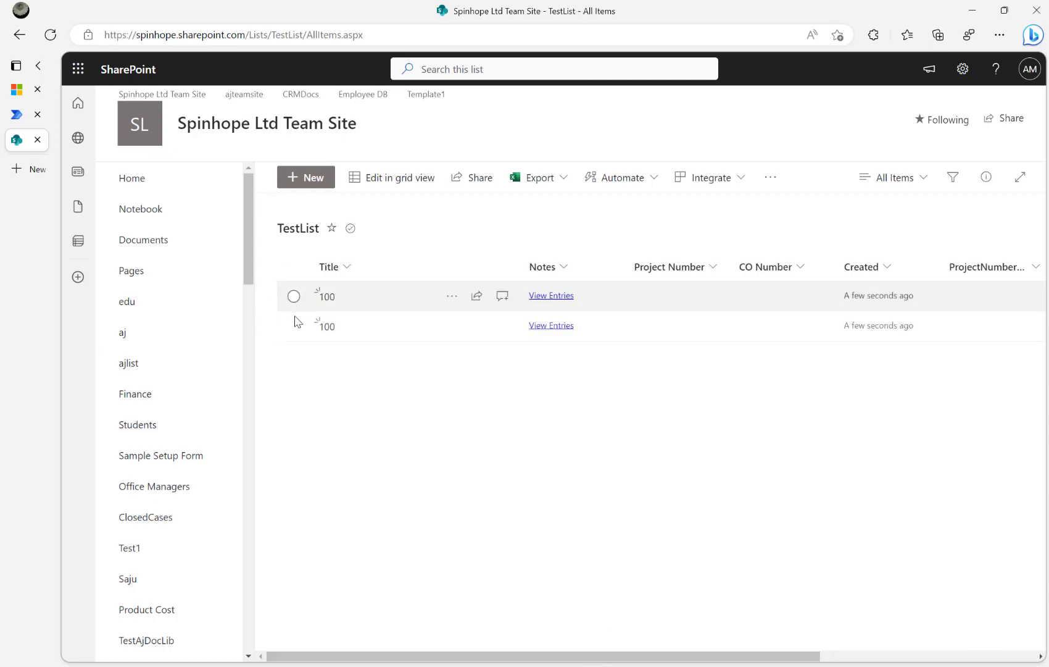
Delete both items titled 100 from TestList
click(294, 295)
click(293, 326)
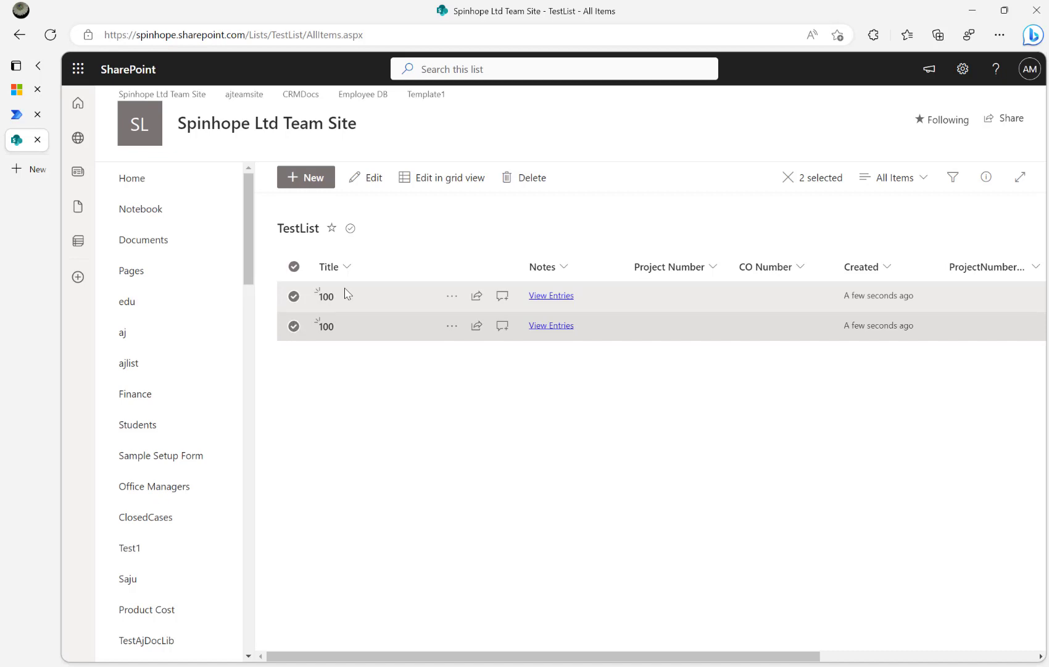
click(530, 178)
click(597, 414)
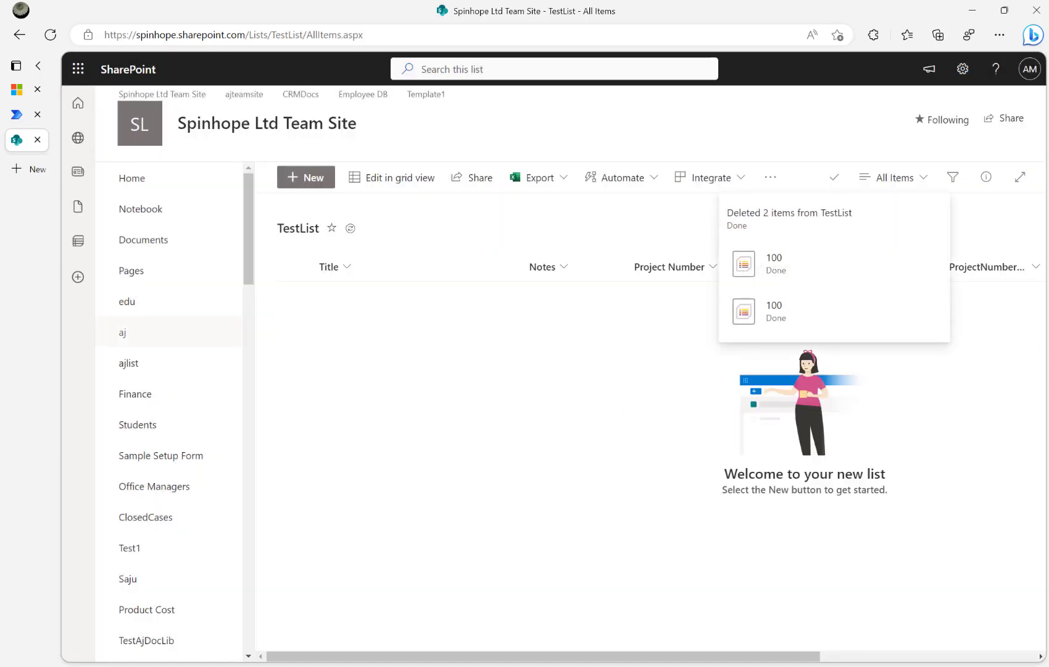
Switch to Power Automate and start the flow with the SharePoint trigger "When an item is created"
click(17, 114)
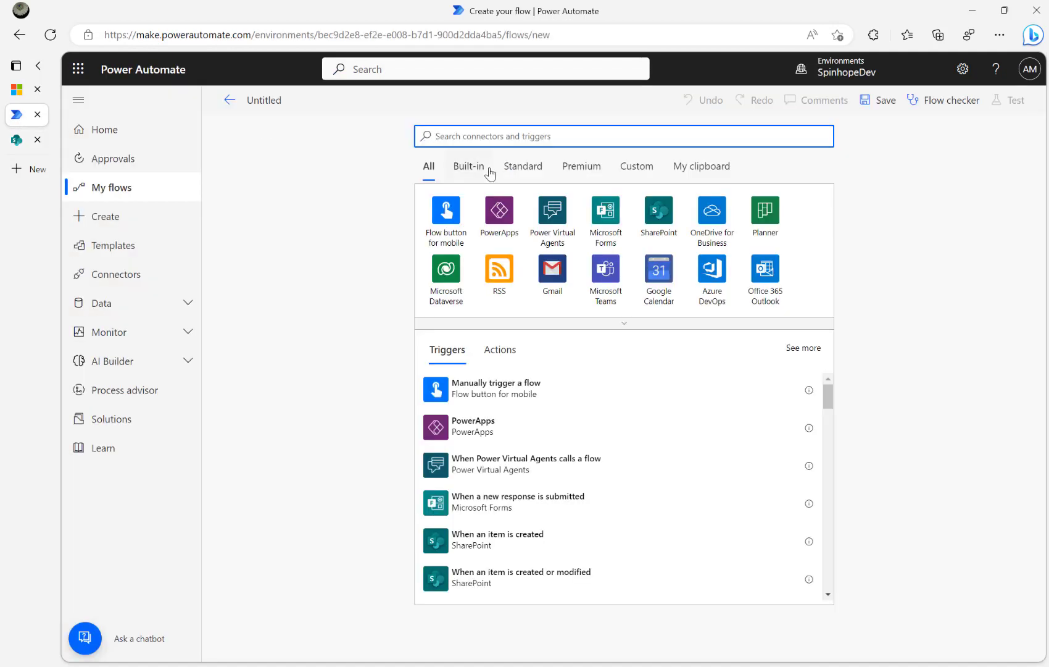
text(sharepoint)
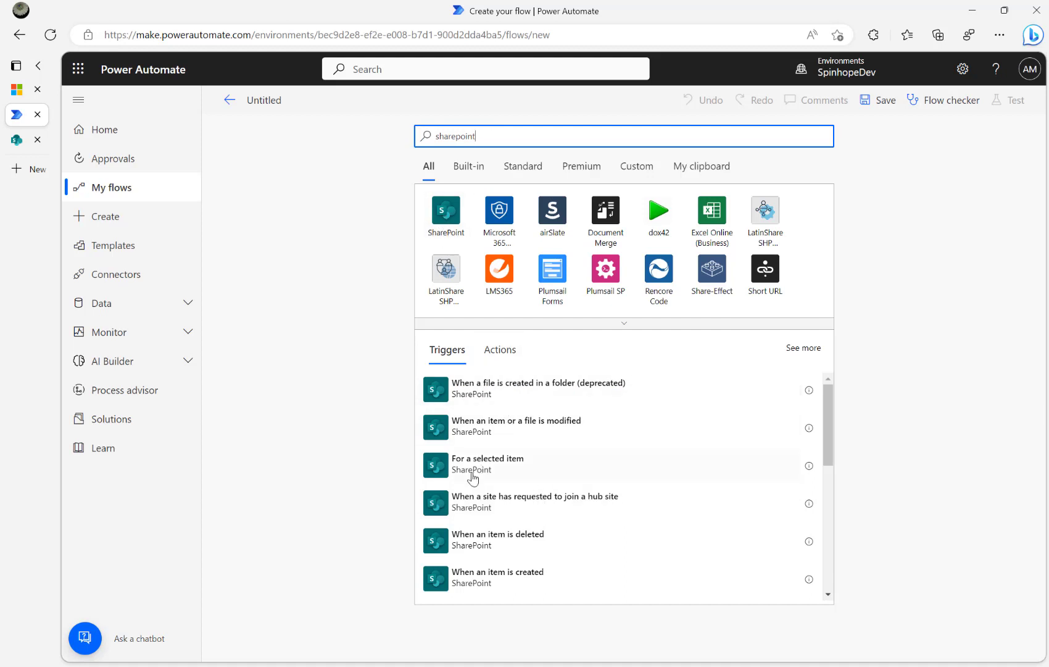
click(487, 573)
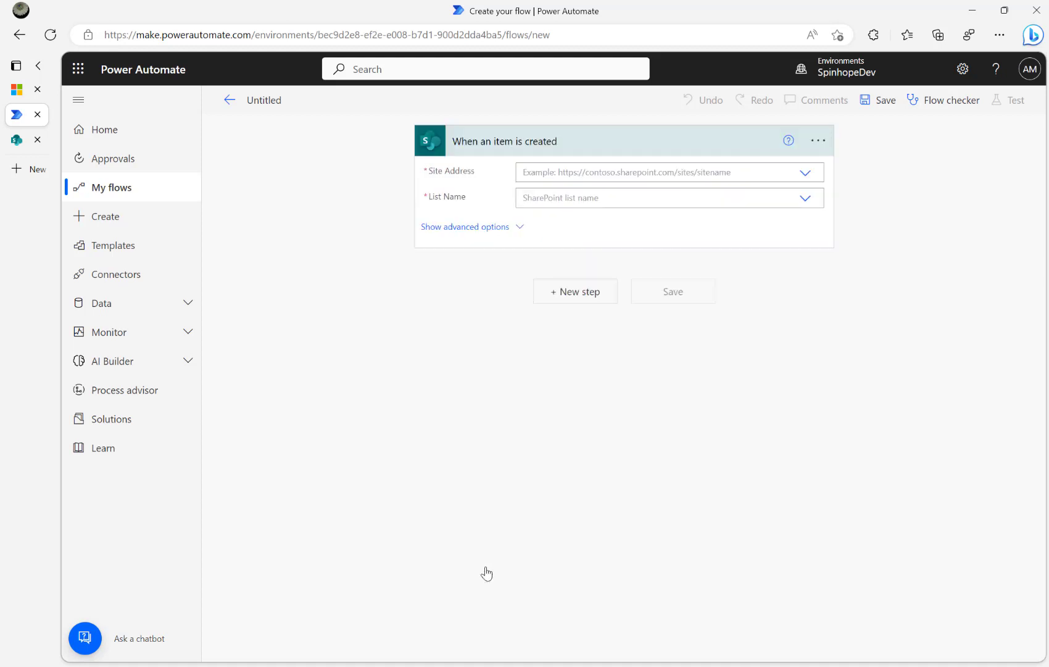
Set the trigger's site address to Spinhope Ltd Team Site and its list name to TestList
click(592, 171)
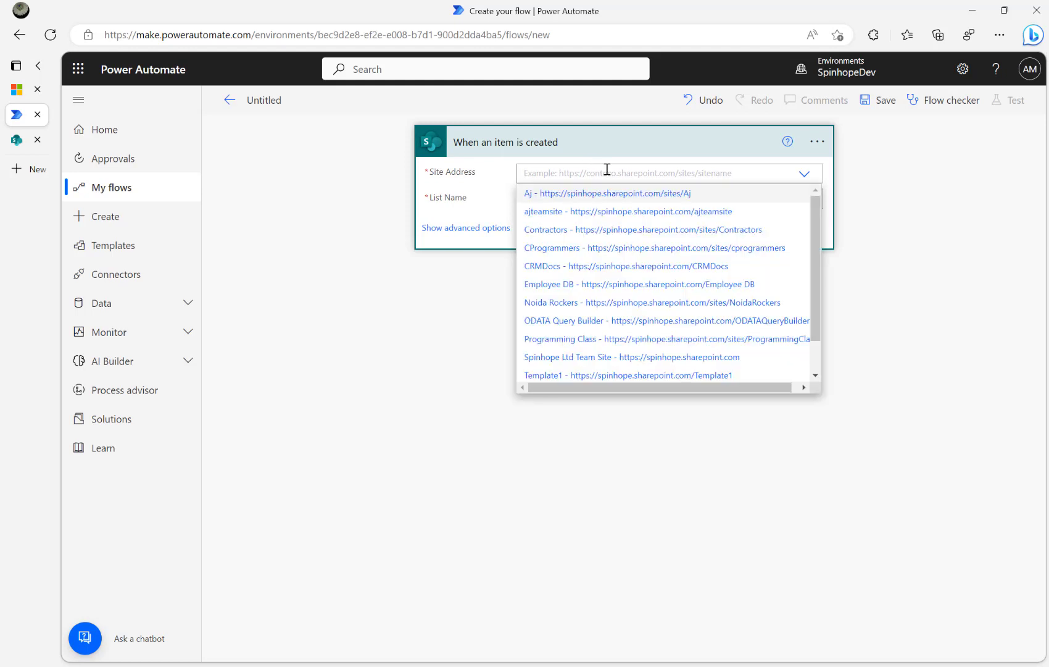
click(677, 358)
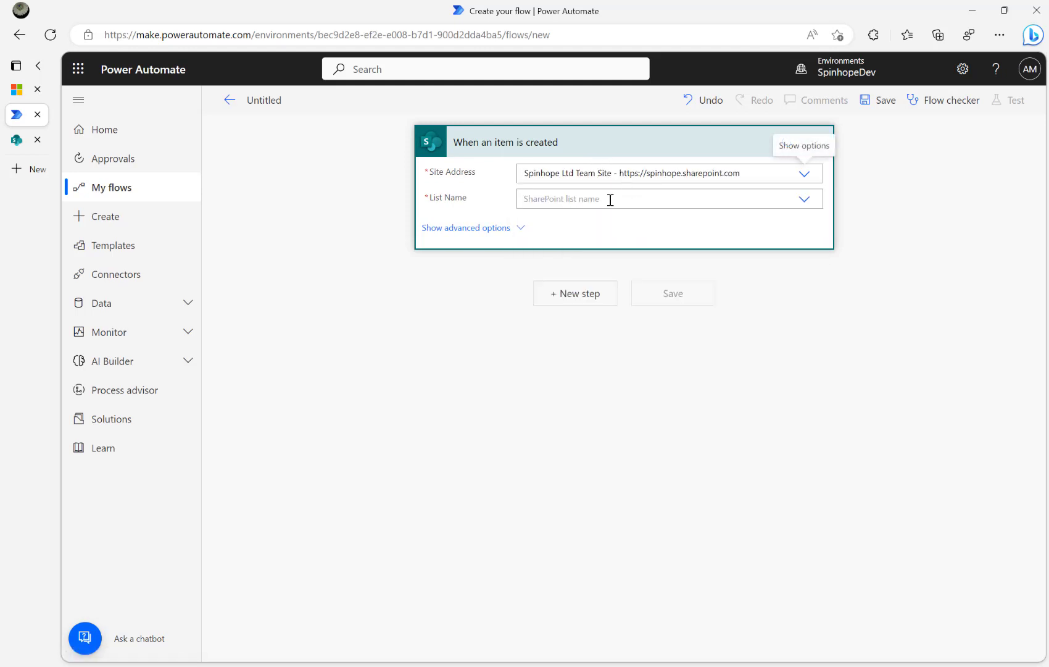
click(15, 146)
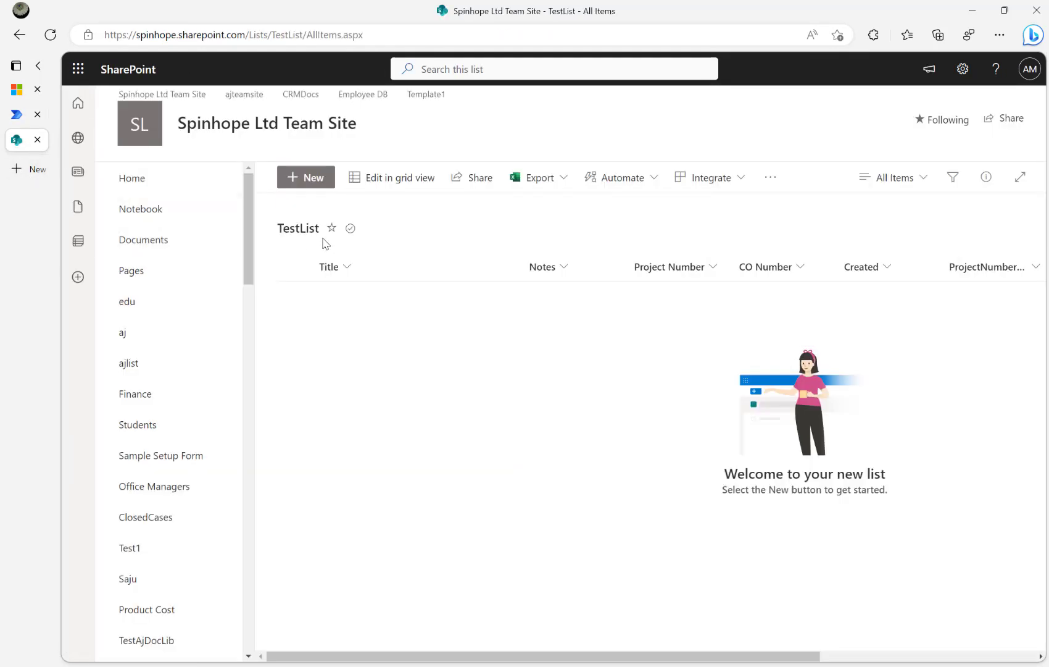
click(16, 114)
click(550, 199)
text(test)
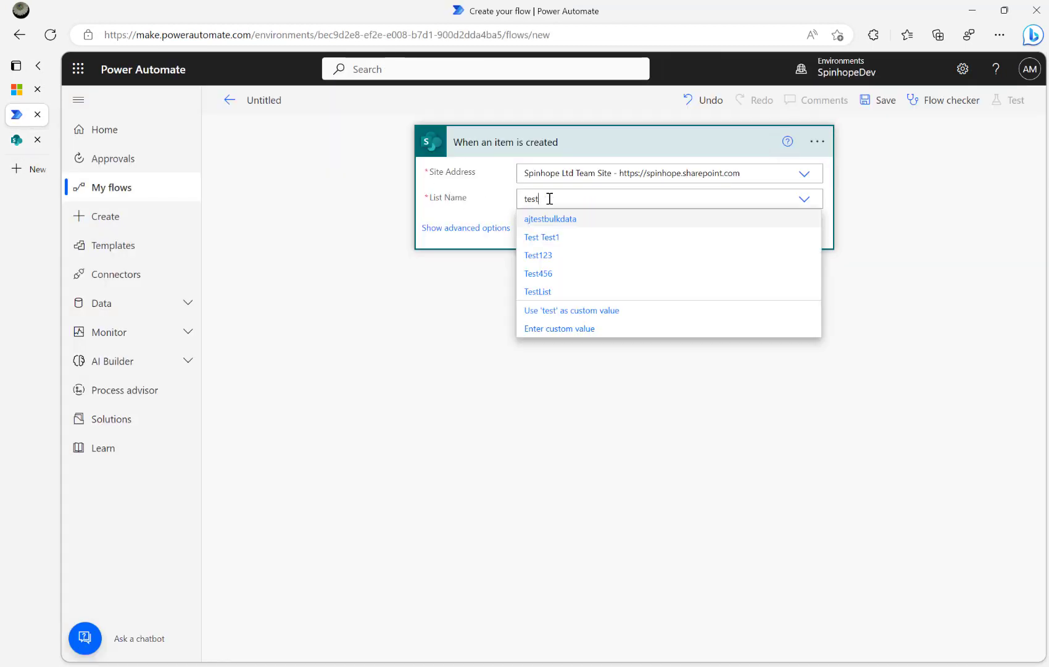
click(553, 298)
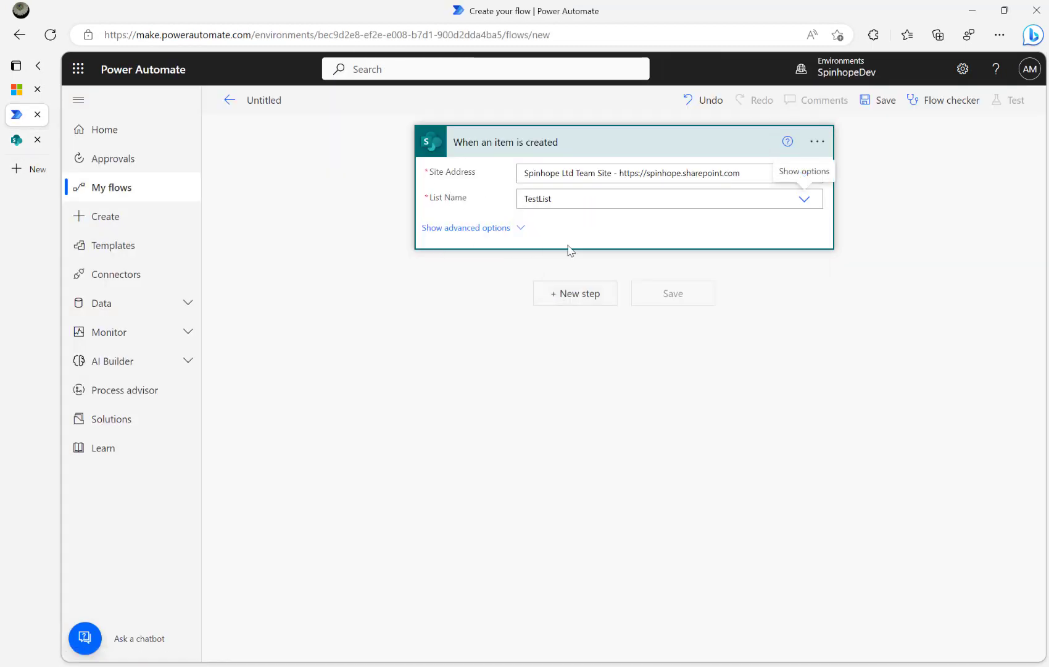
Add a SharePoint Get items action after the trigger
click(562, 295)
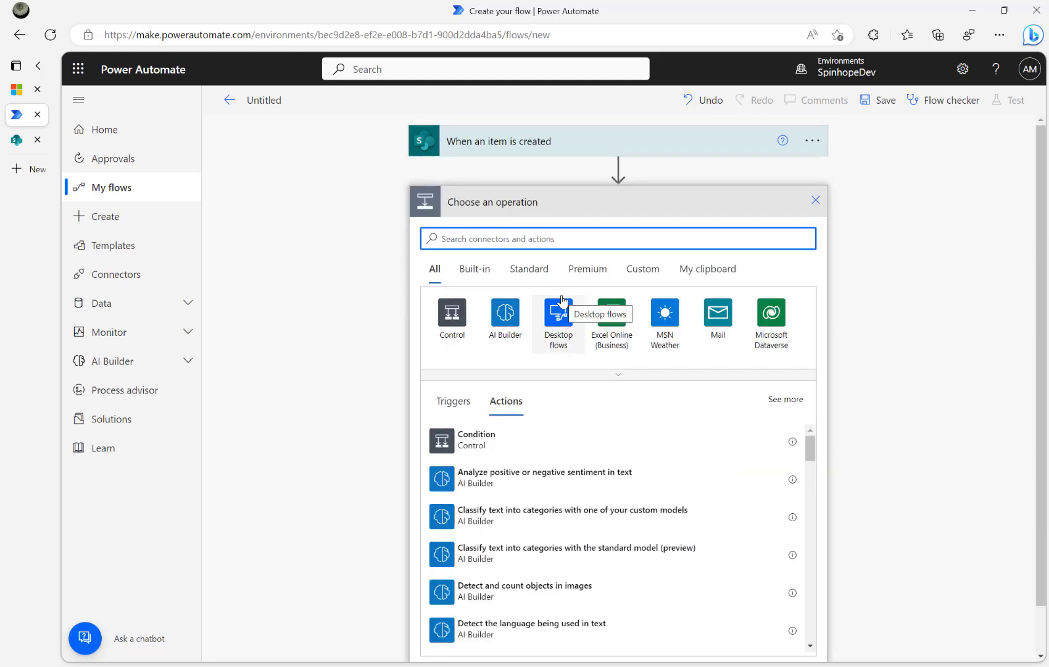
text(get items)
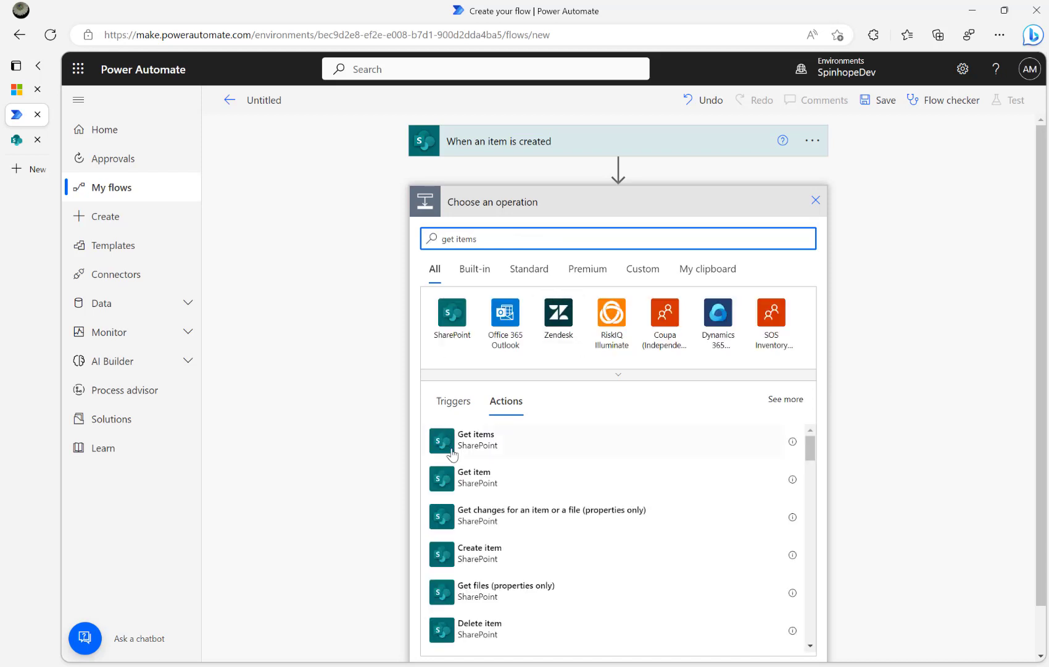
click(465, 444)
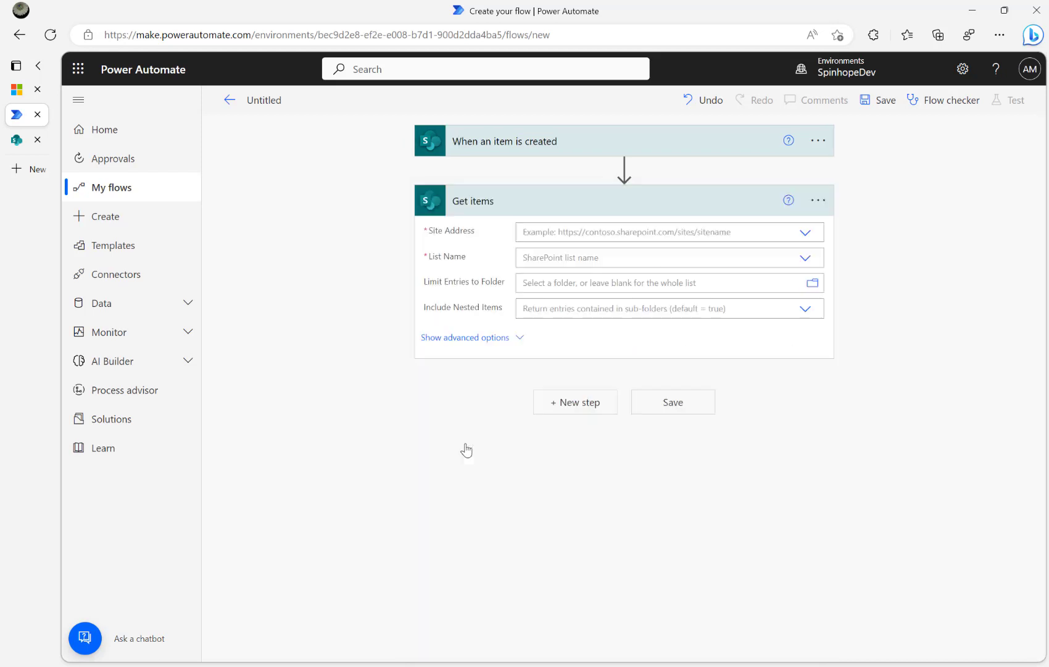
Point Get items to TestList on Spinhope Ltd Team Site and show its advanced options
click(740, 232)
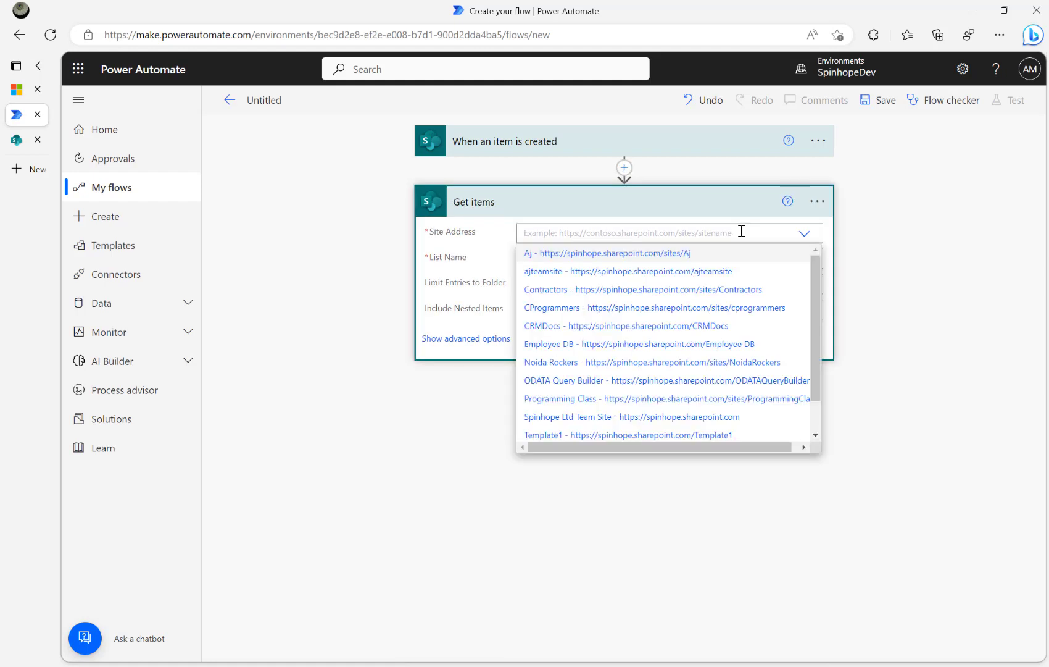
click(666, 419)
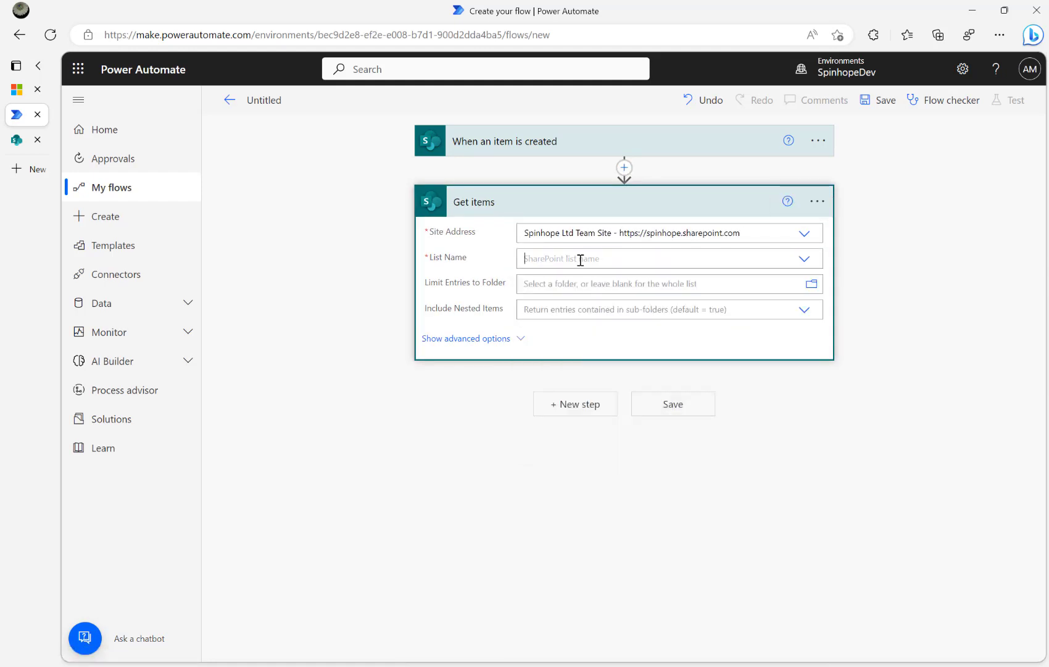
text(ajli)
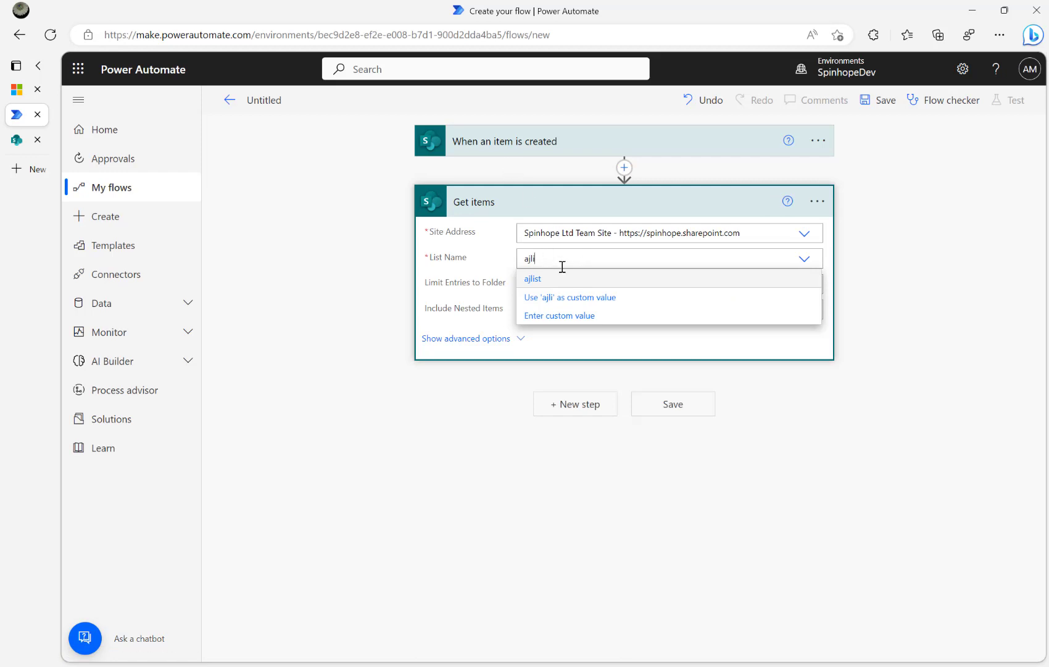
key(BackSpace)
key(BackSpace)
key(BackSpace)
key(BackSpace)
text(test)
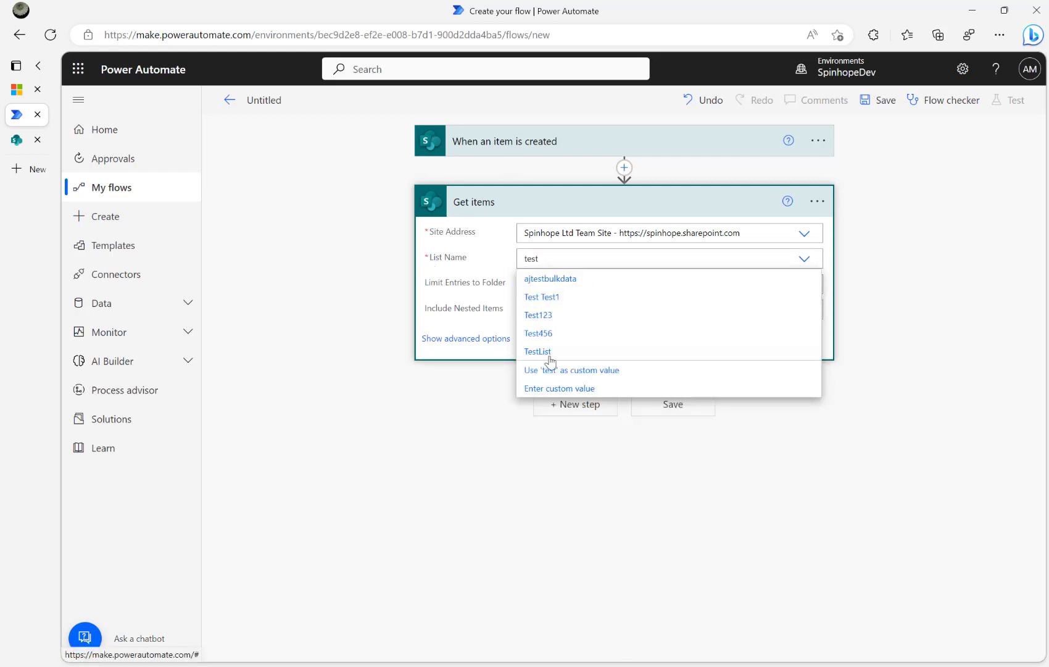
click(550, 357)
click(492, 341)
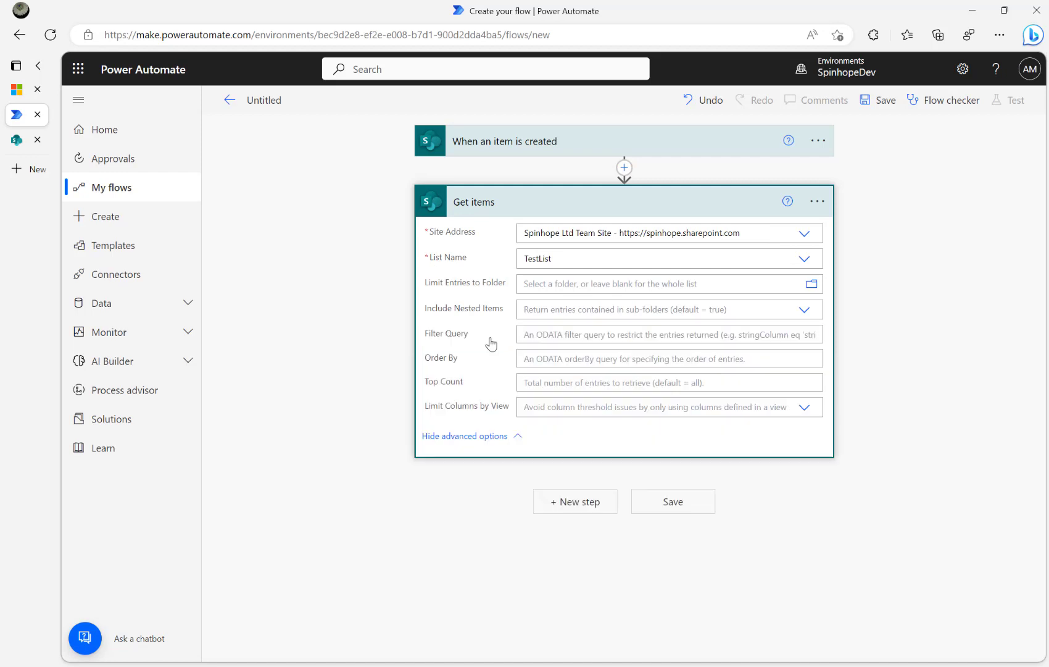
Switch to SharePoint and open the Title column's settings from TestList's list settings to check its internal name
click(18, 143)
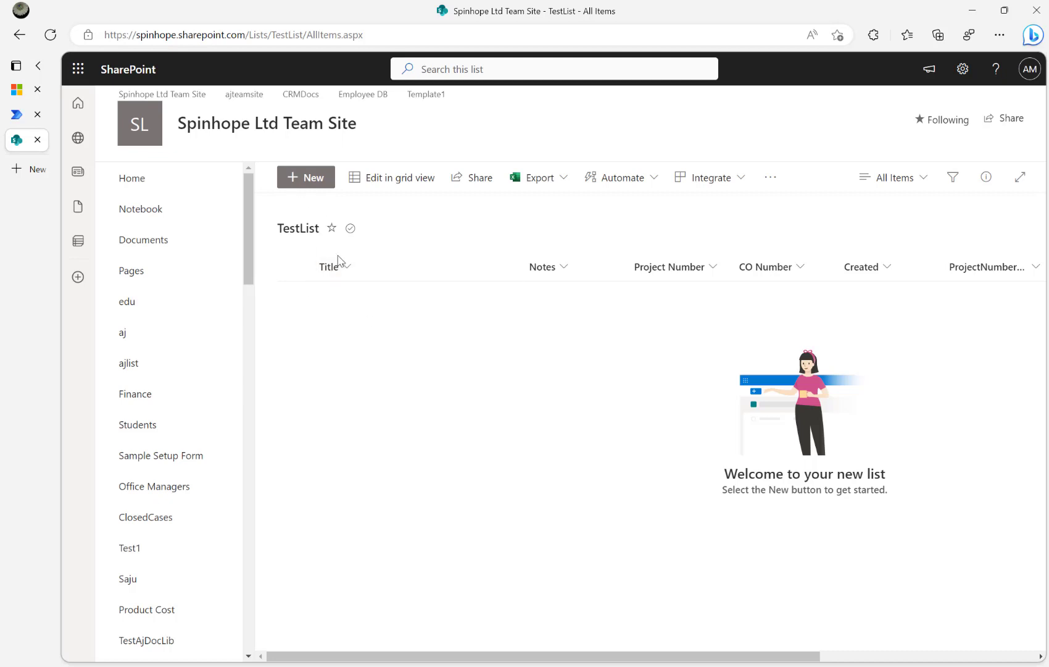
click(964, 68)
click(861, 215)
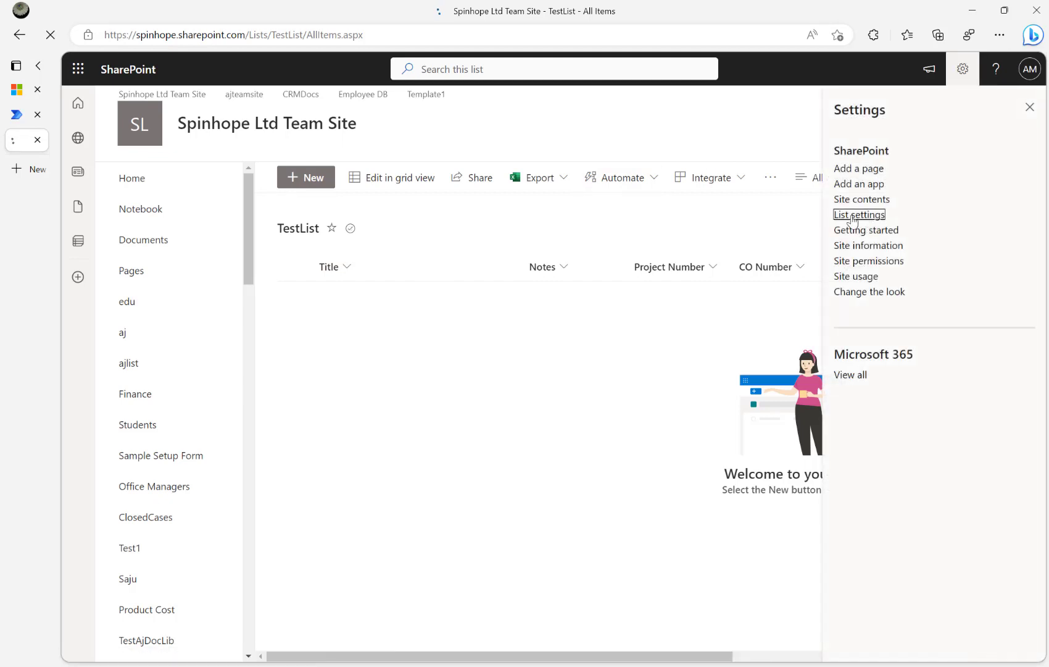
click(231, 490)
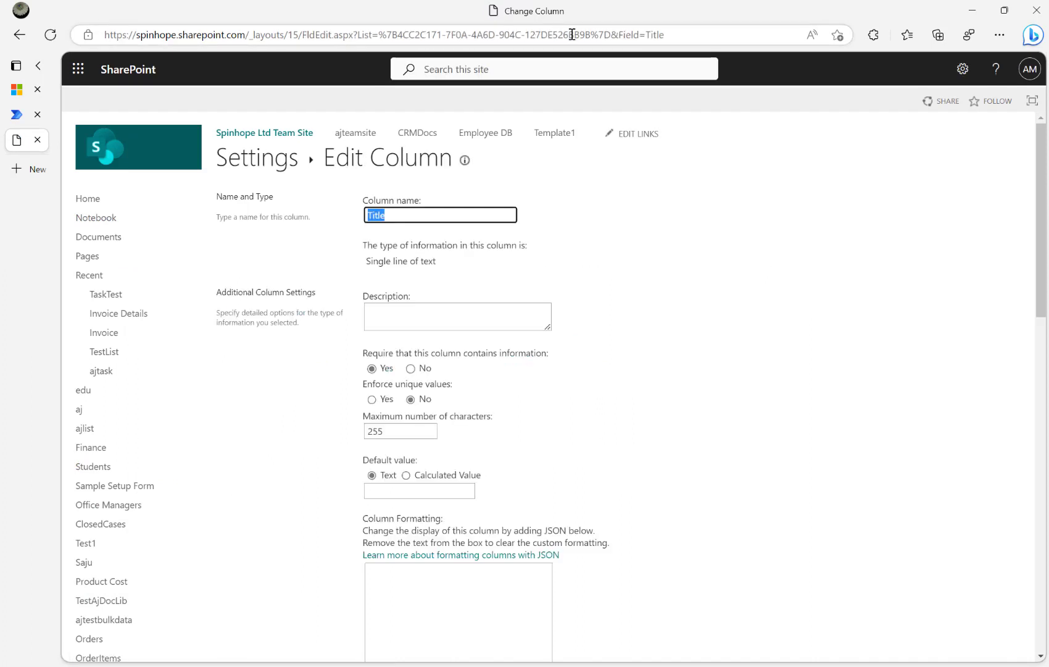
Examine the Field parameter in the page address for the Title column's internal name
click(621, 36)
shift+click(679, 35)
click(679, 35)
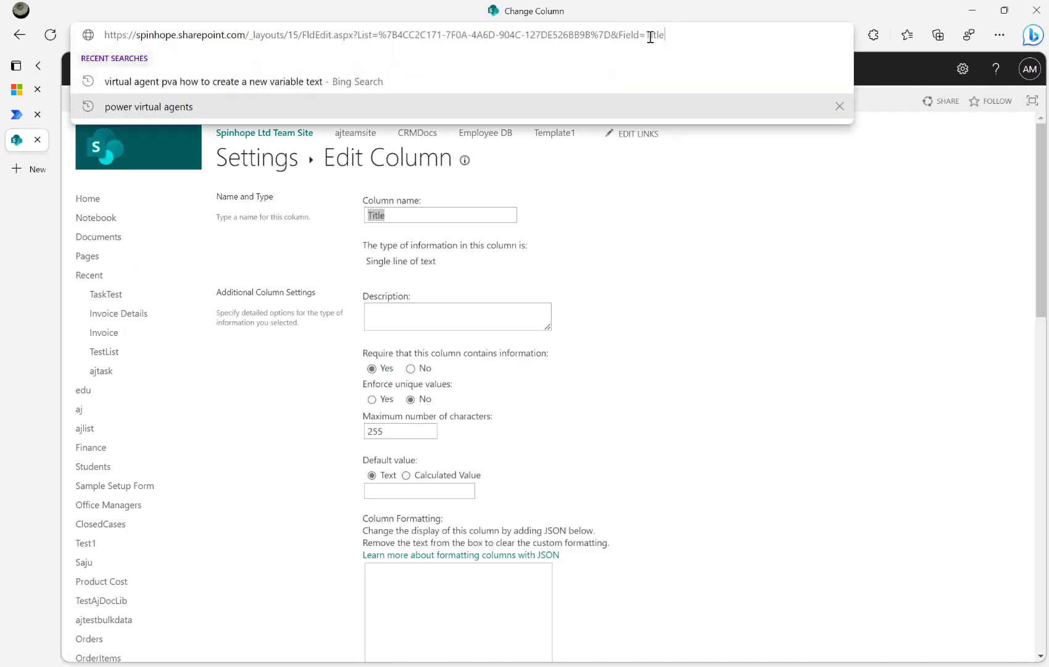
drag(646, 36, 736, 37)
Try Id as the Title column's display name to compare it with the internal name, discard the edit, and return to TestList
click(397, 215)
key(ctrl+a)
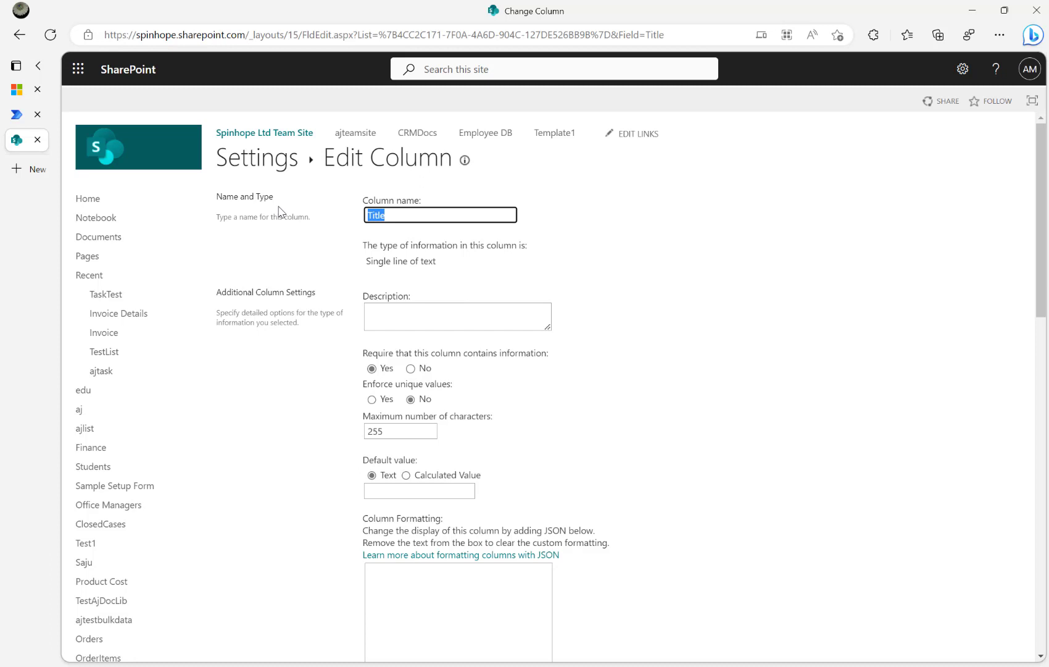
text(Numbe)
key(BackSpace)
key(BackSpace)
key(BackSpace)
key(BackSpace)
key(BackSpace)
text(Id)
drag(642, 32, 693, 32)
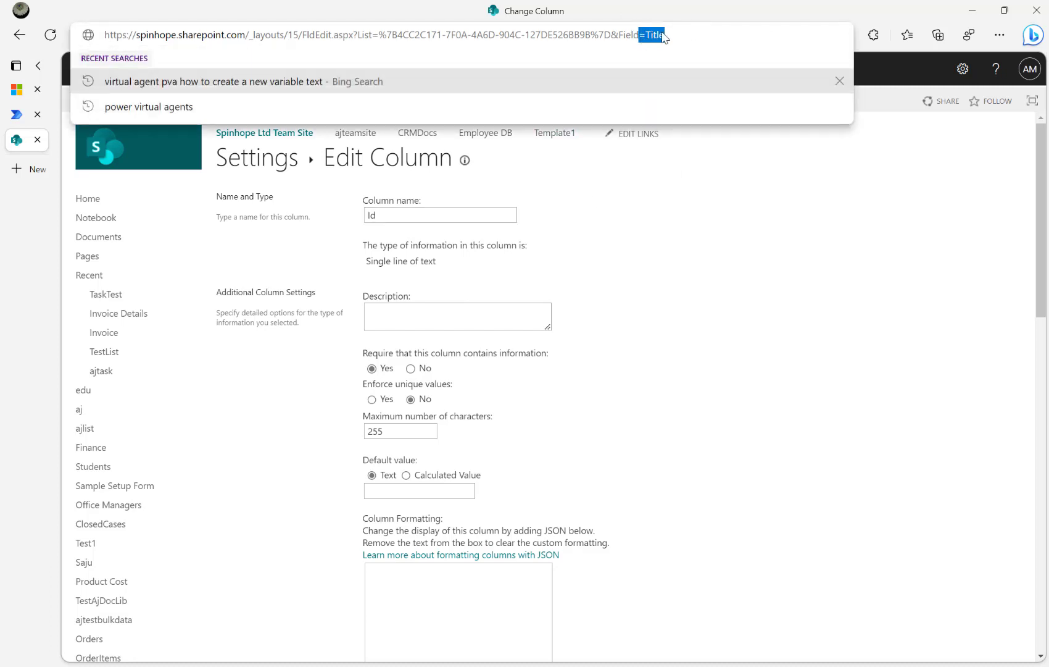
click(710, 242)
scroll(932, 337, down, 8)
click(992, 275)
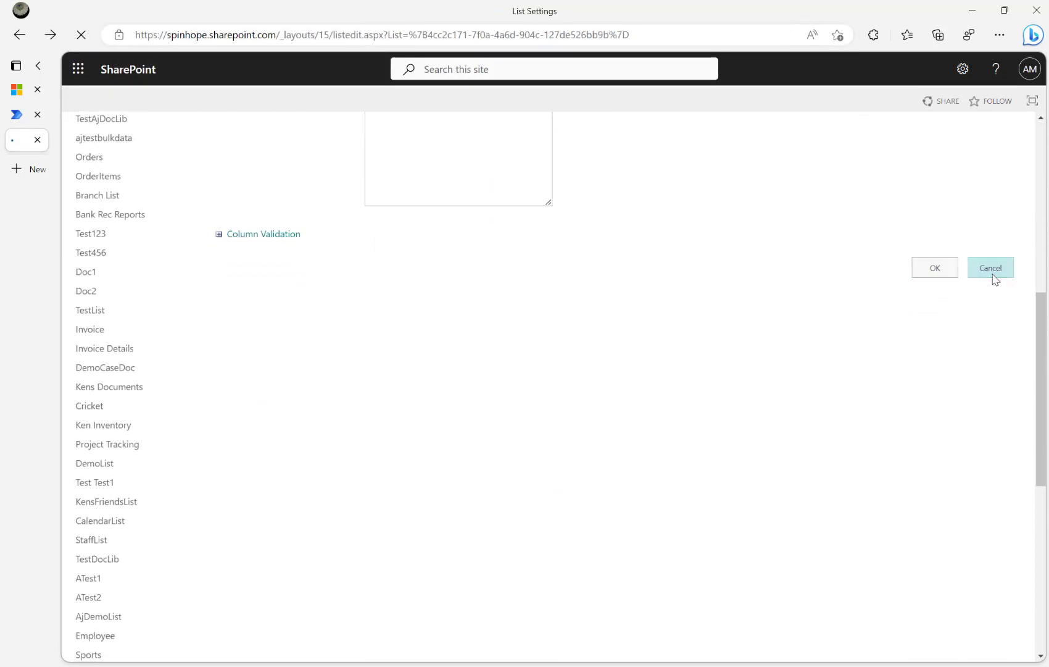
click(245, 168)
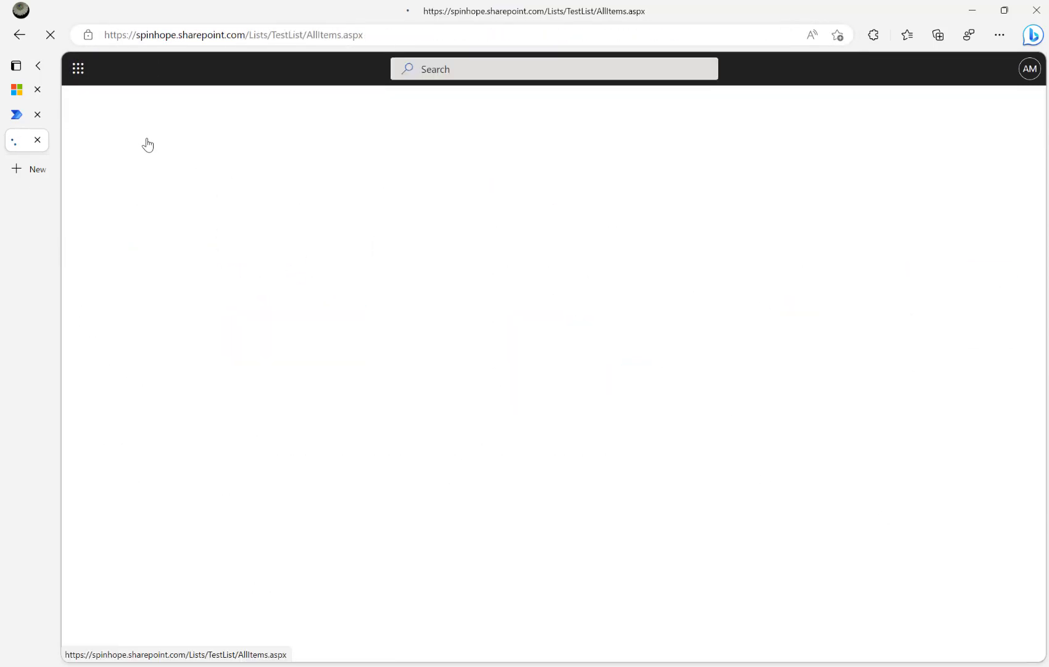
Switch to Power Automate and set the Get items filter query to Title eq followed by the trigger's Title in single quotes
click(17, 114)
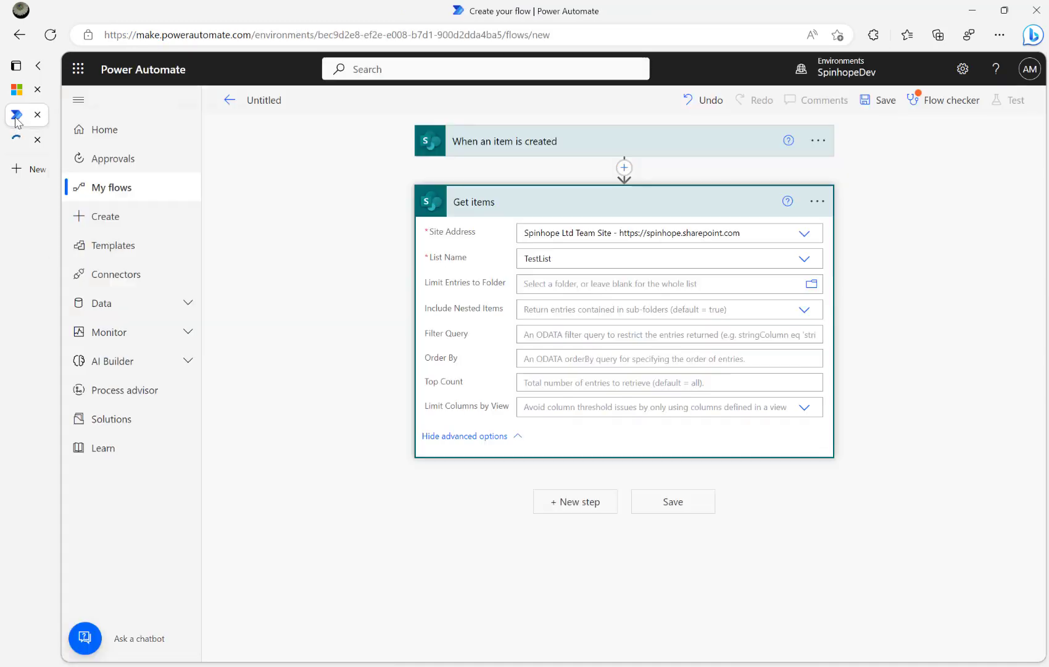
click(554, 333)
text(Title)
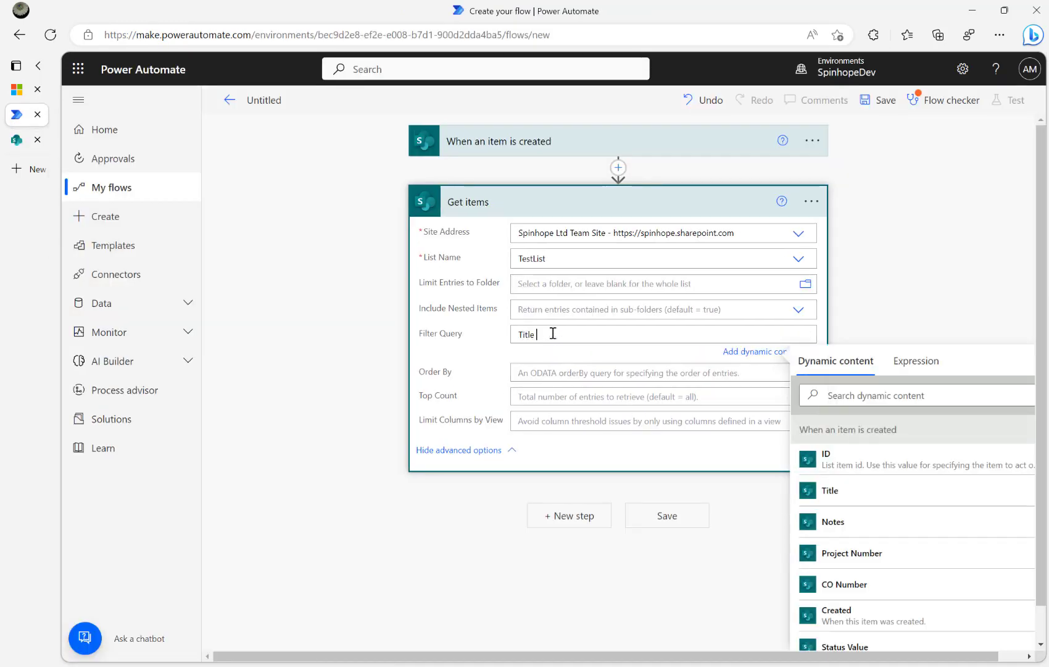
text( eq)
right_click(553, 333)
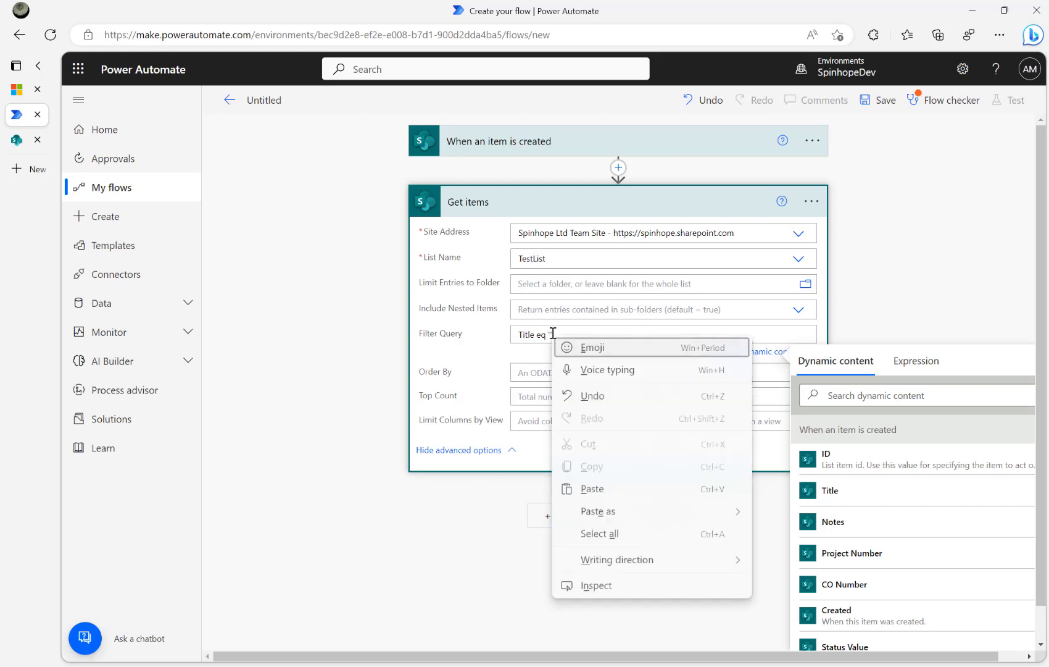
key(Escape)
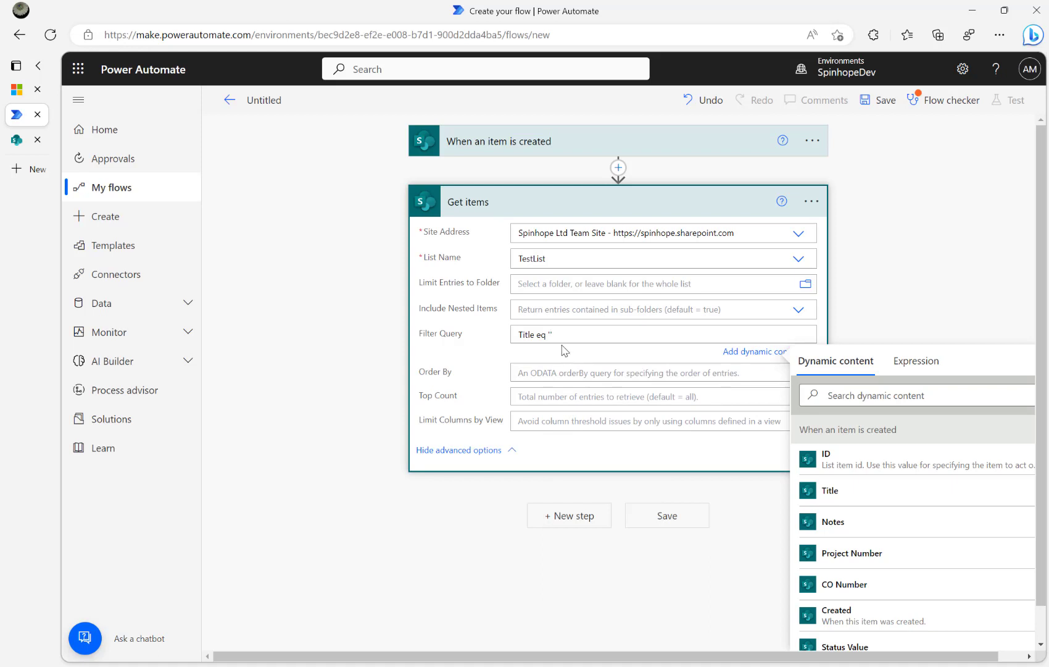
click(827, 492)
text(')
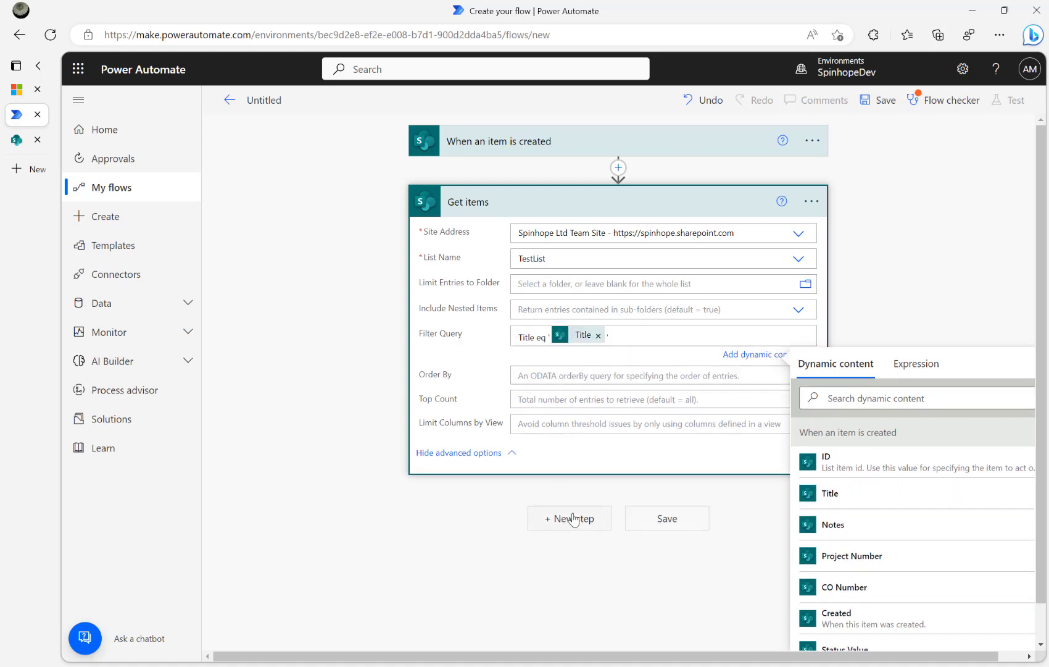
Add a SharePoint Update item action after Get items
click(575, 519)
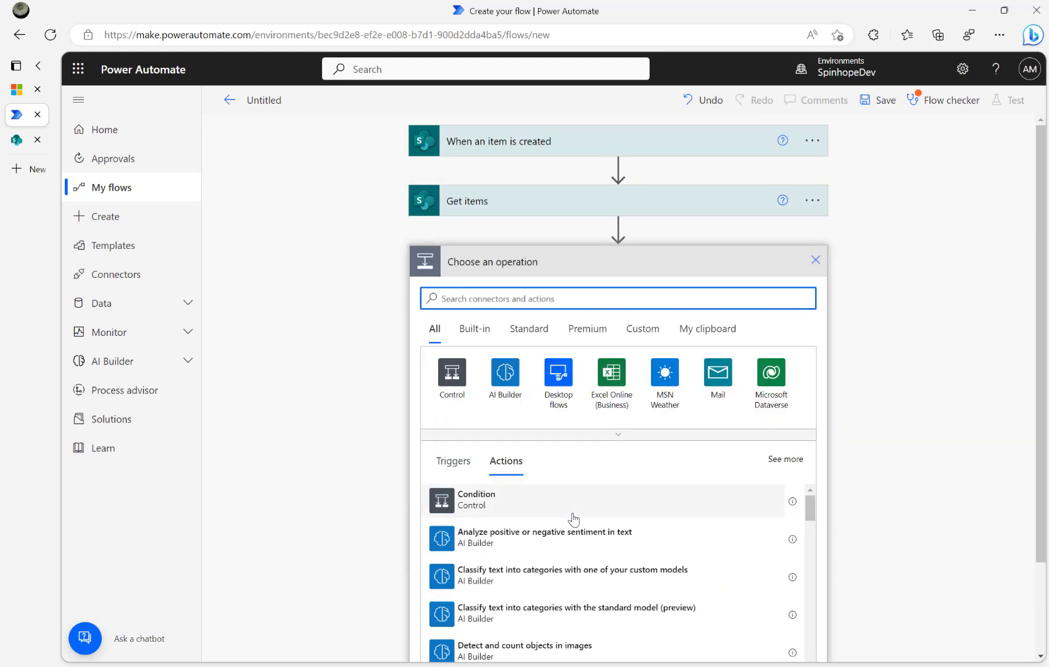
text(update)
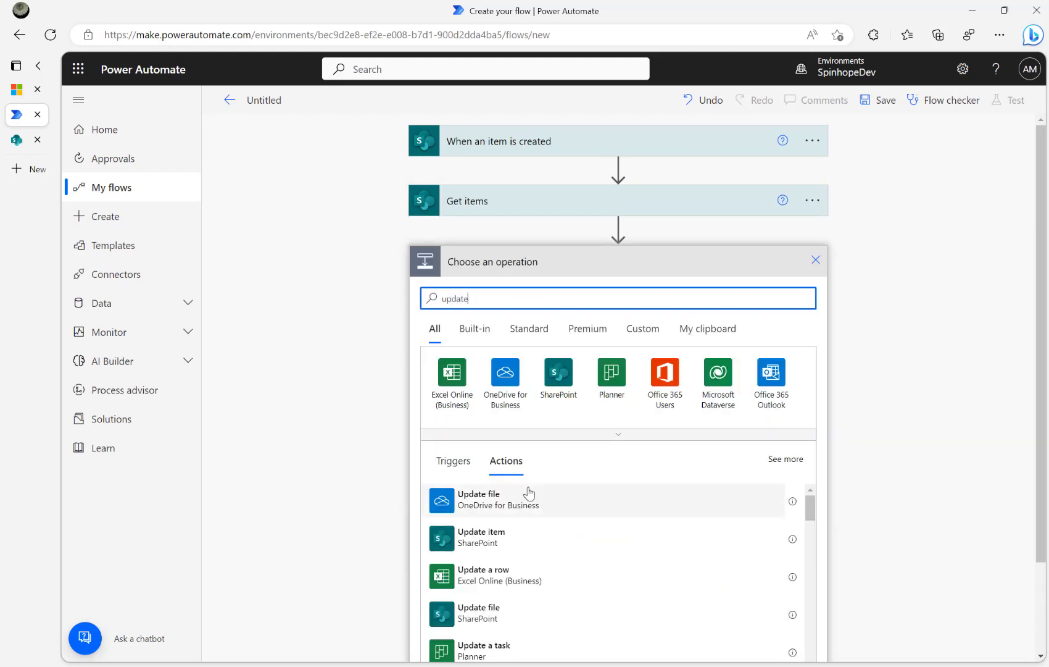
click(492, 550)
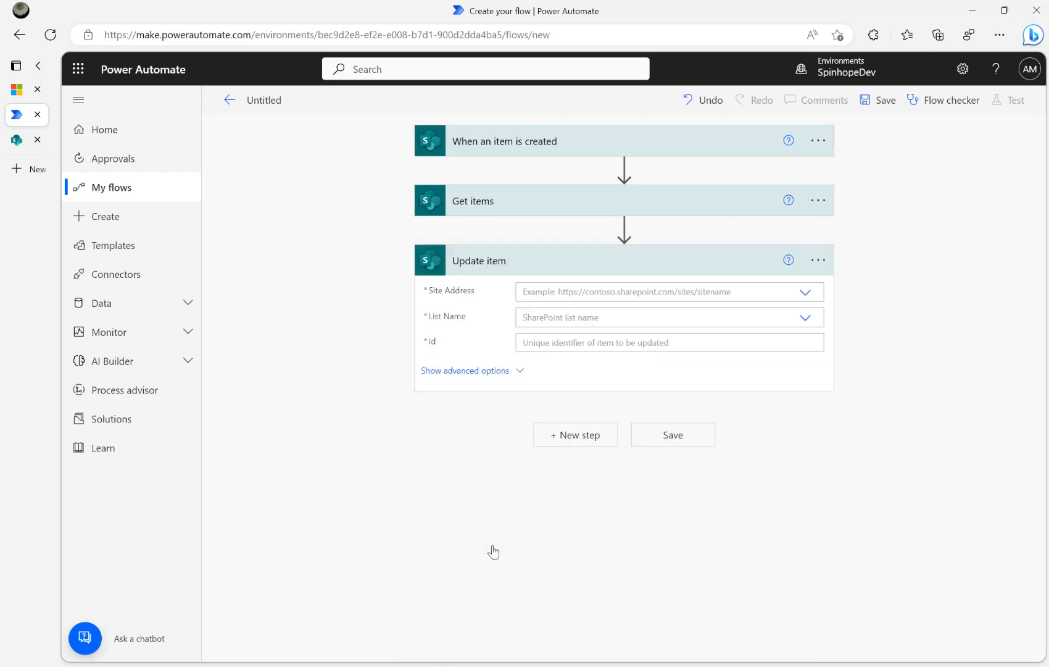
Point Update item to TestList on Spinhope Ltd Team Site and set its Id to the trigger's ID
click(806, 292)
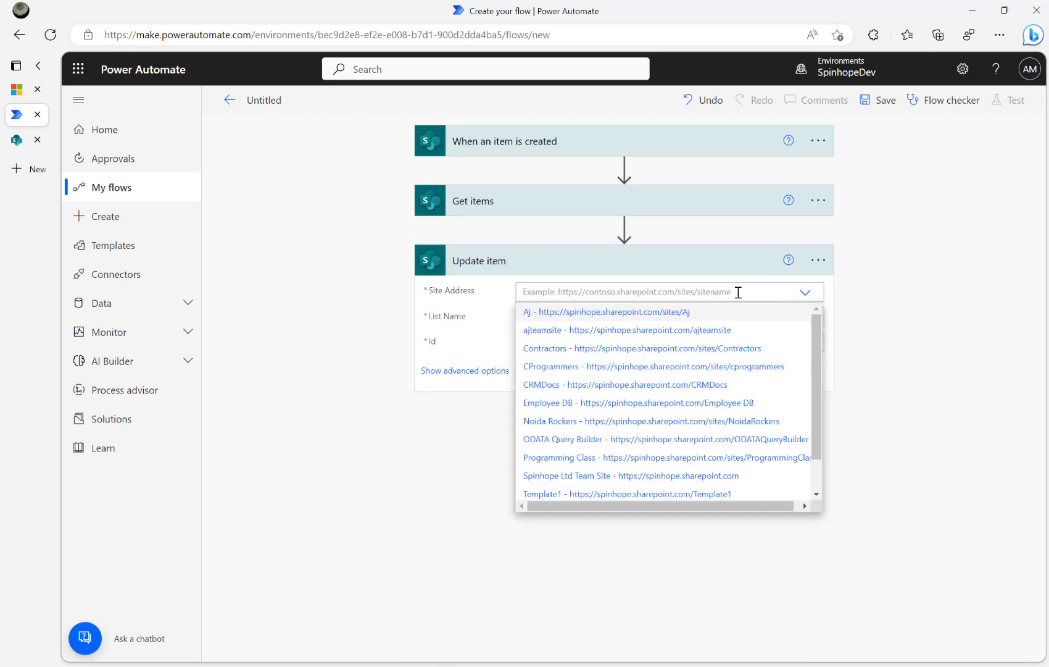
click(660, 476)
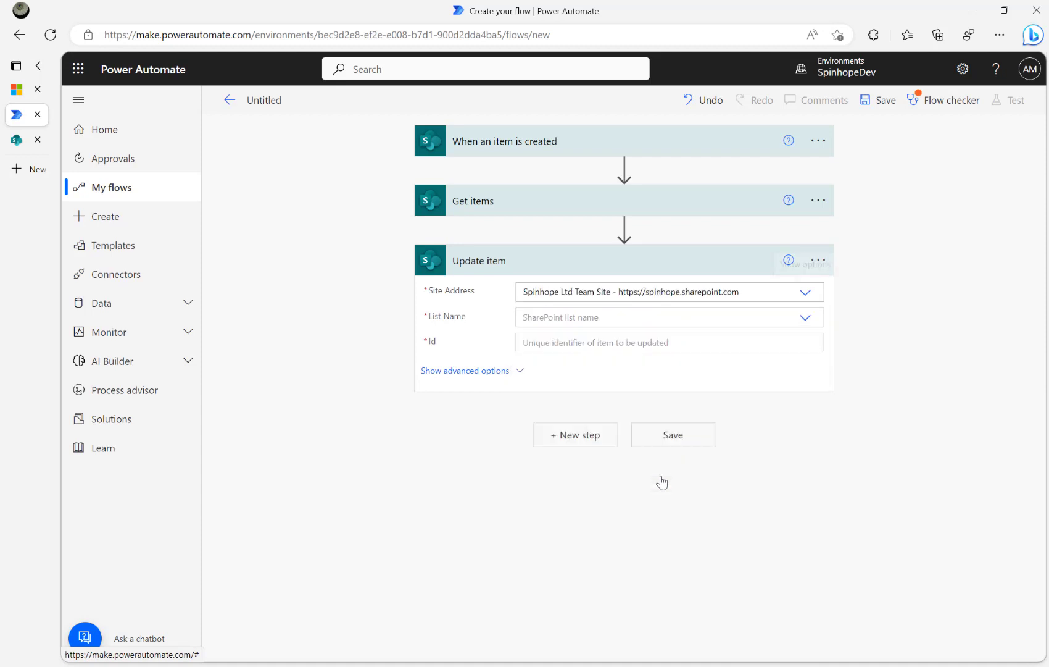
click(558, 322)
text(test)
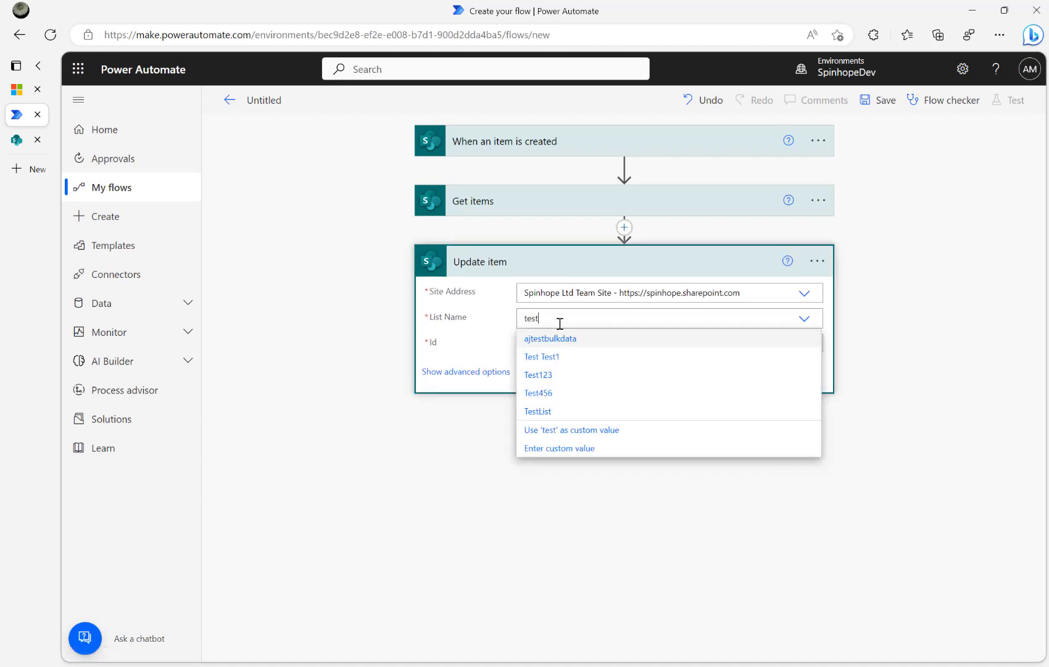
text(l)
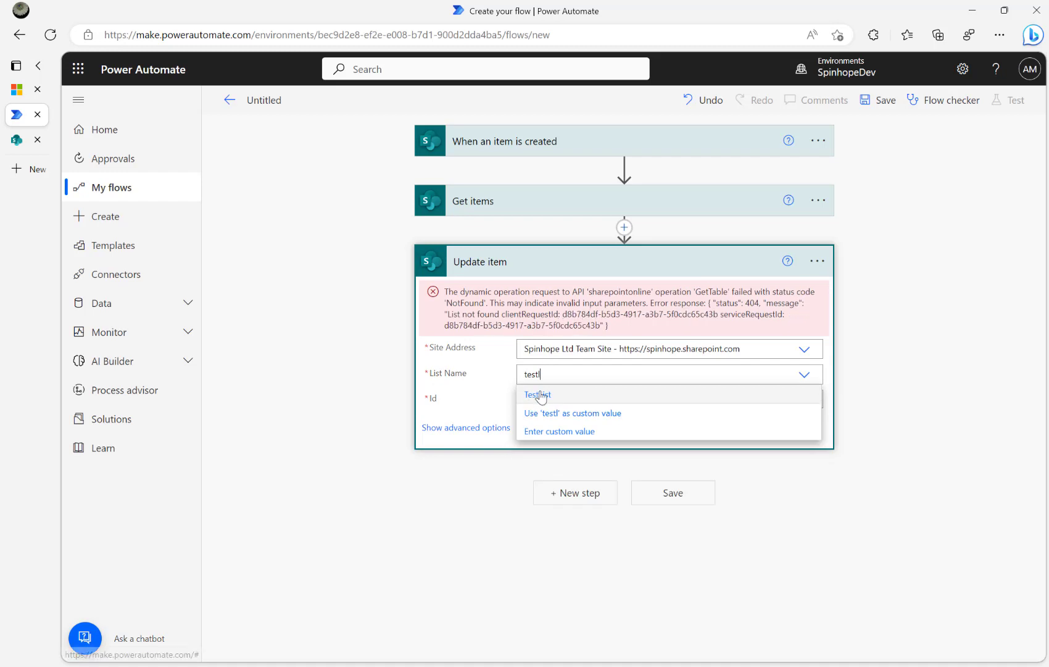
click(536, 394)
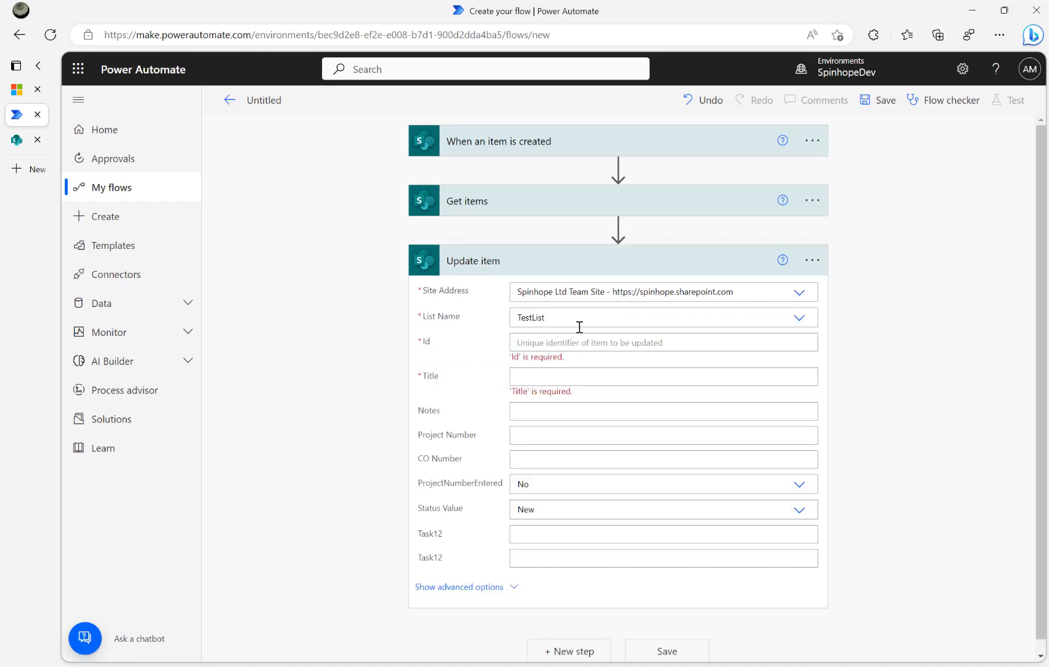
click(567, 341)
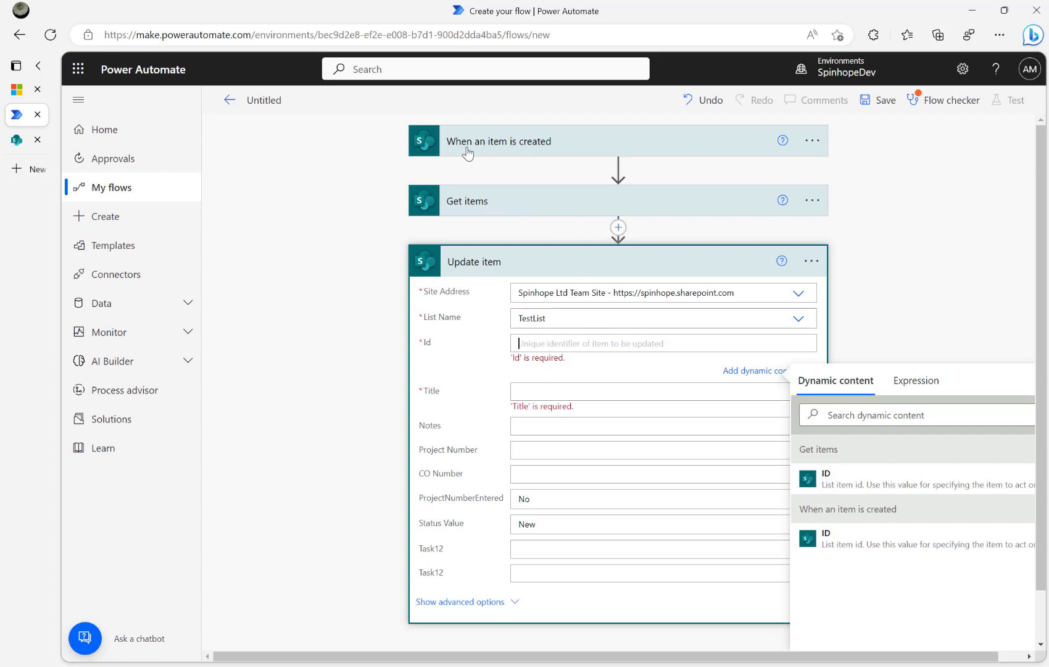
click(847, 542)
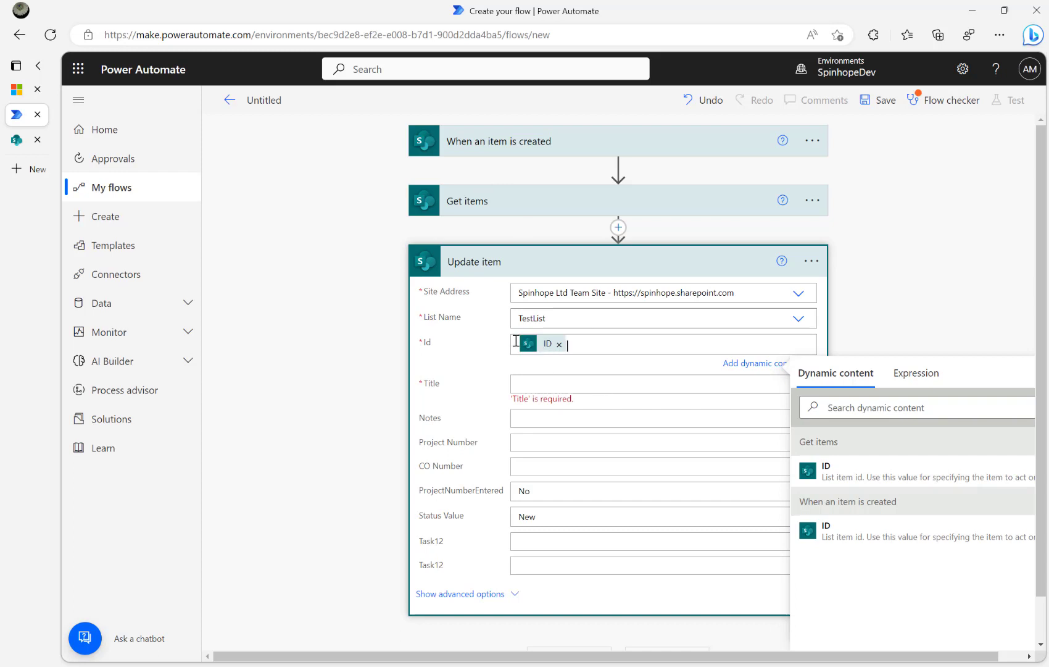
Try the Title from Get items as Update item's Title value, and clear it again
click(552, 377)
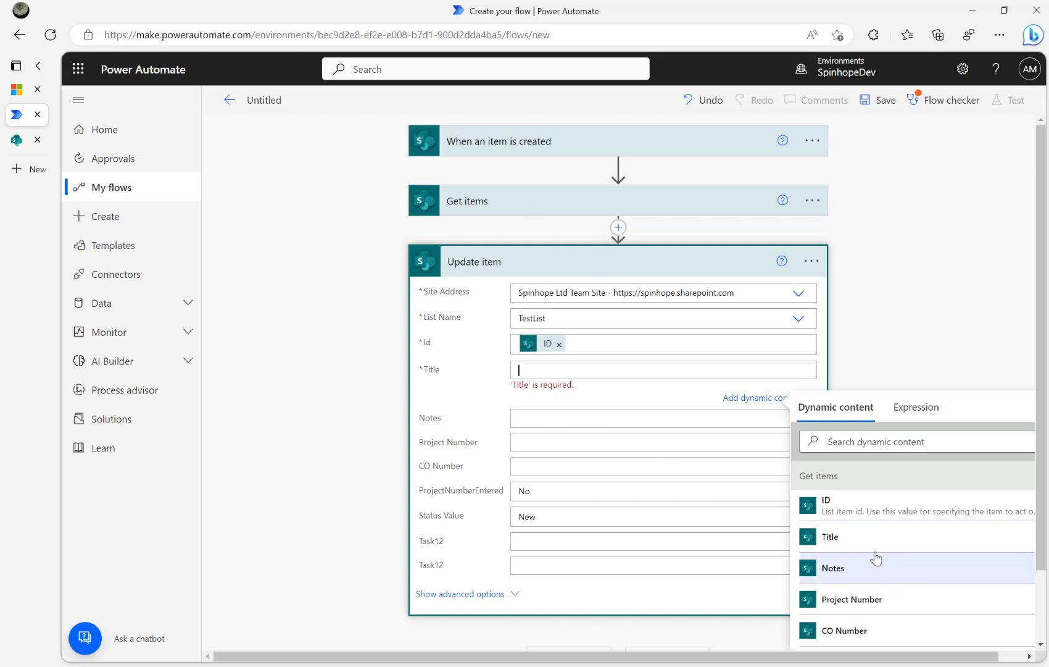
click(839, 538)
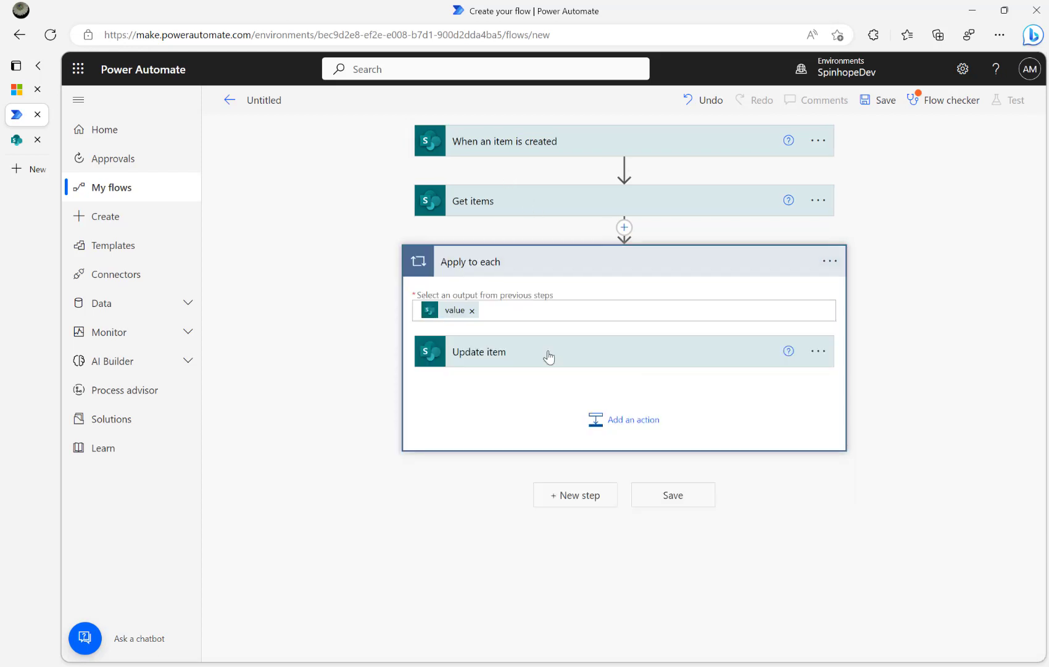
click(480, 355)
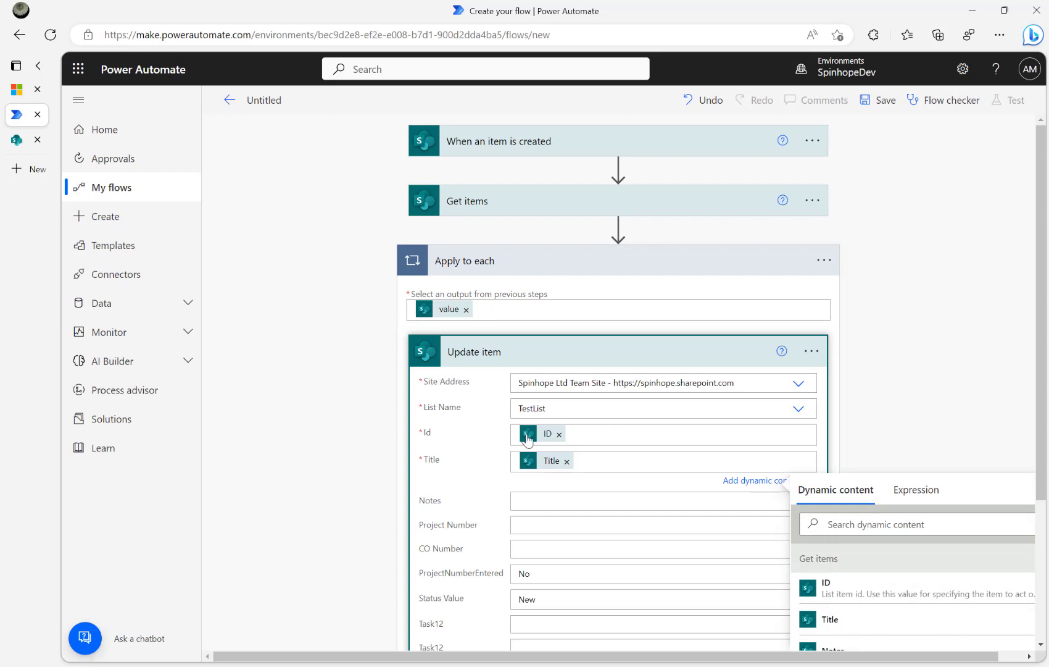
click(566, 461)
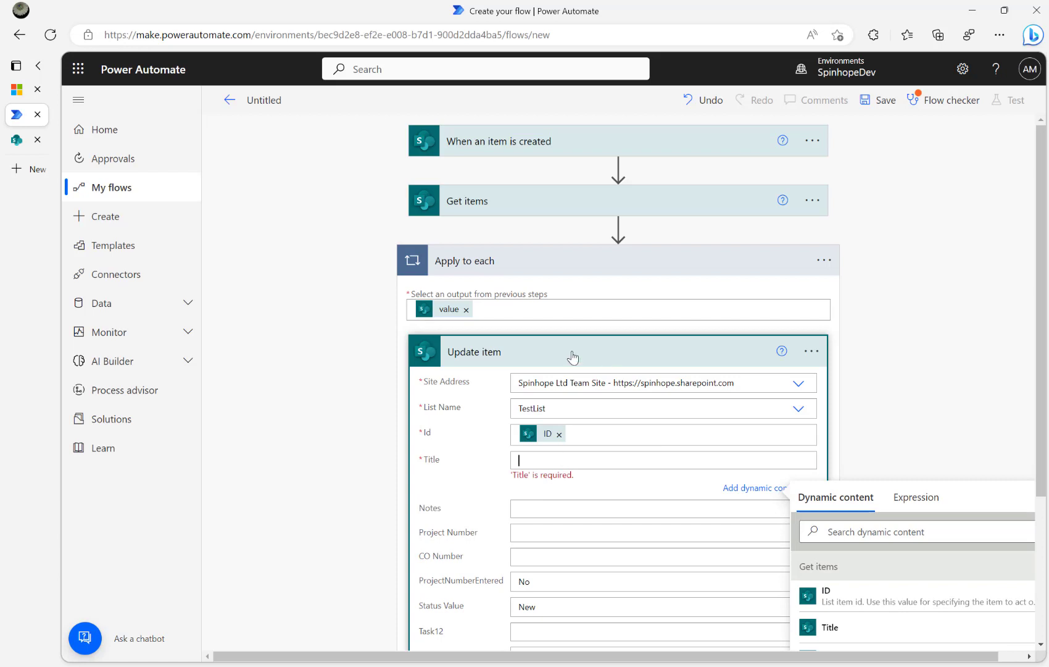
Move Update item out of the Apply to each loop to directly after Get items, and delete the loop
drag(573, 357, 619, 230)
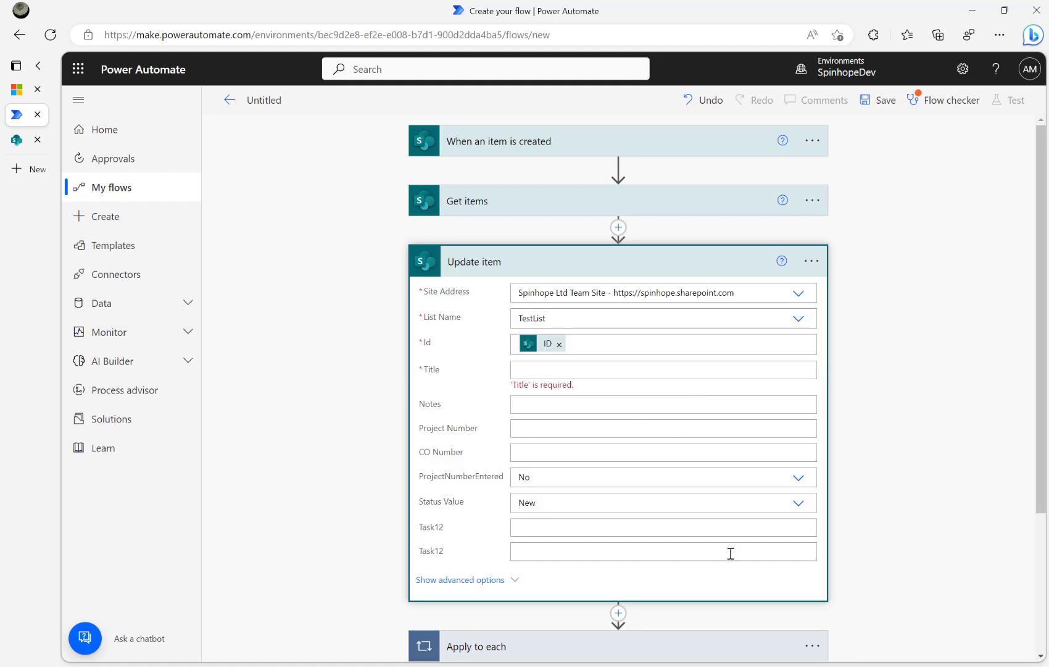
click(810, 647)
click(862, 650)
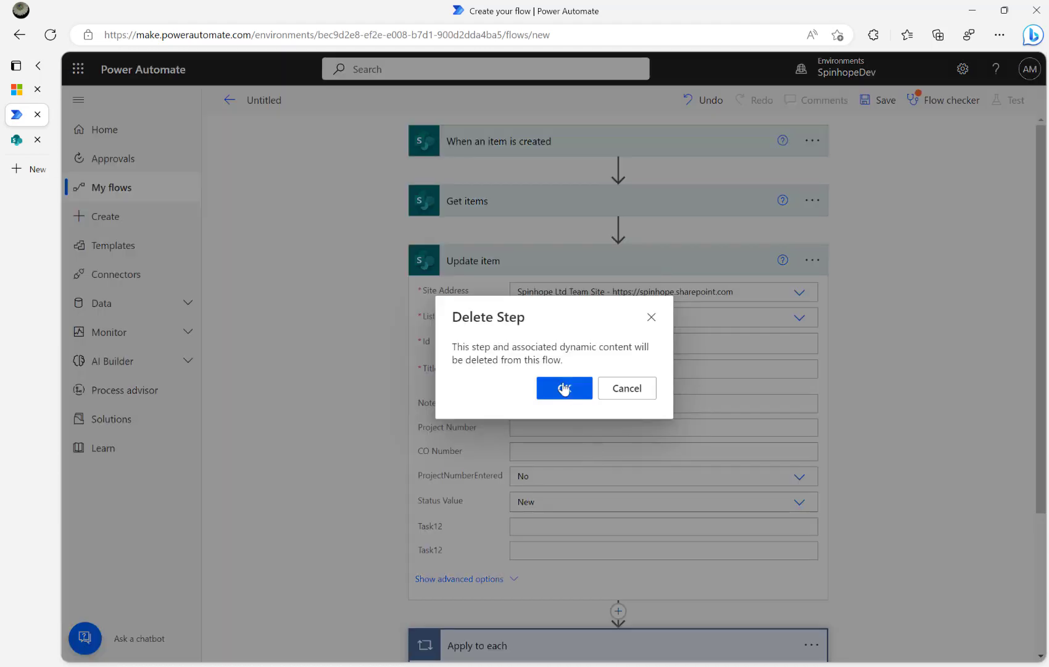
click(564, 387)
Set Update item's Title to the trigger's Title and its Status Value to Duplicate Record
click(549, 367)
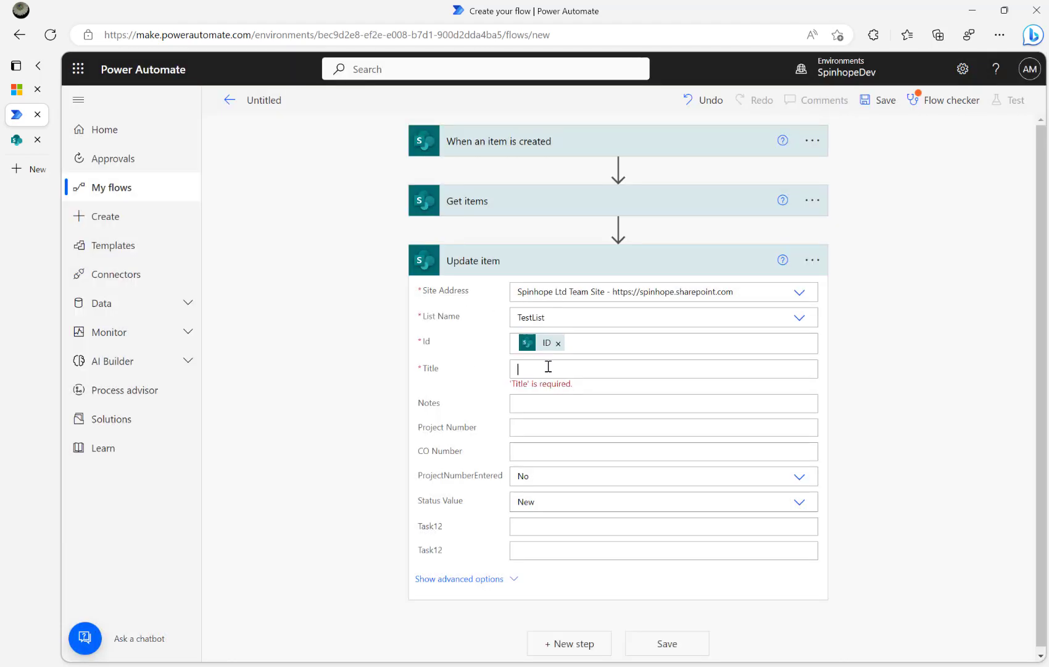
scroll(926, 536, down, 5)
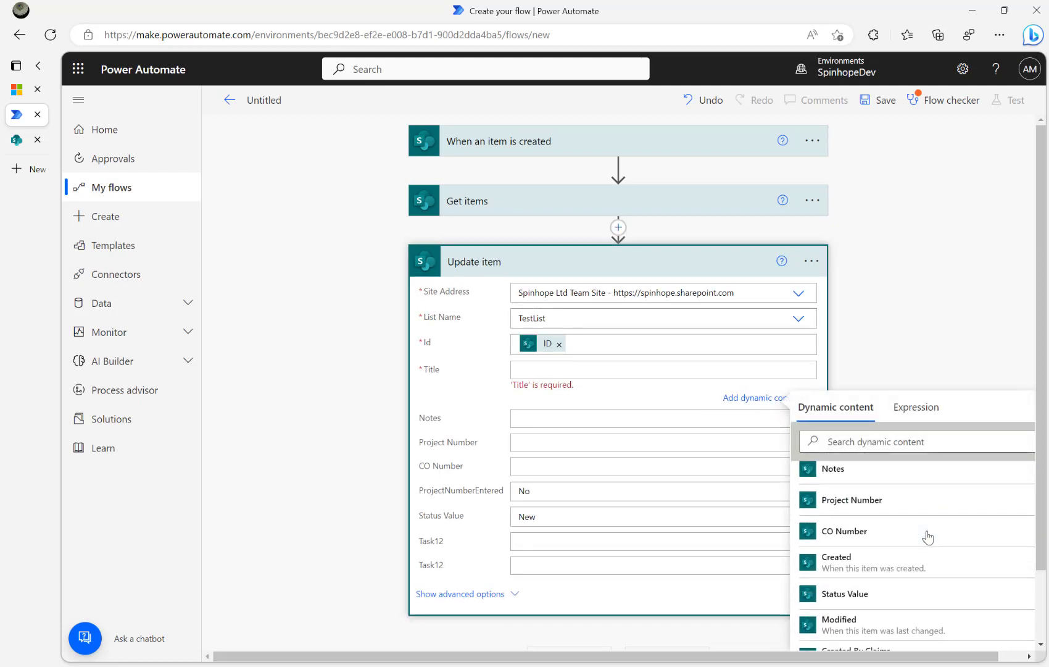
scroll(927, 536, down, 10)
click(871, 439)
text(Title)
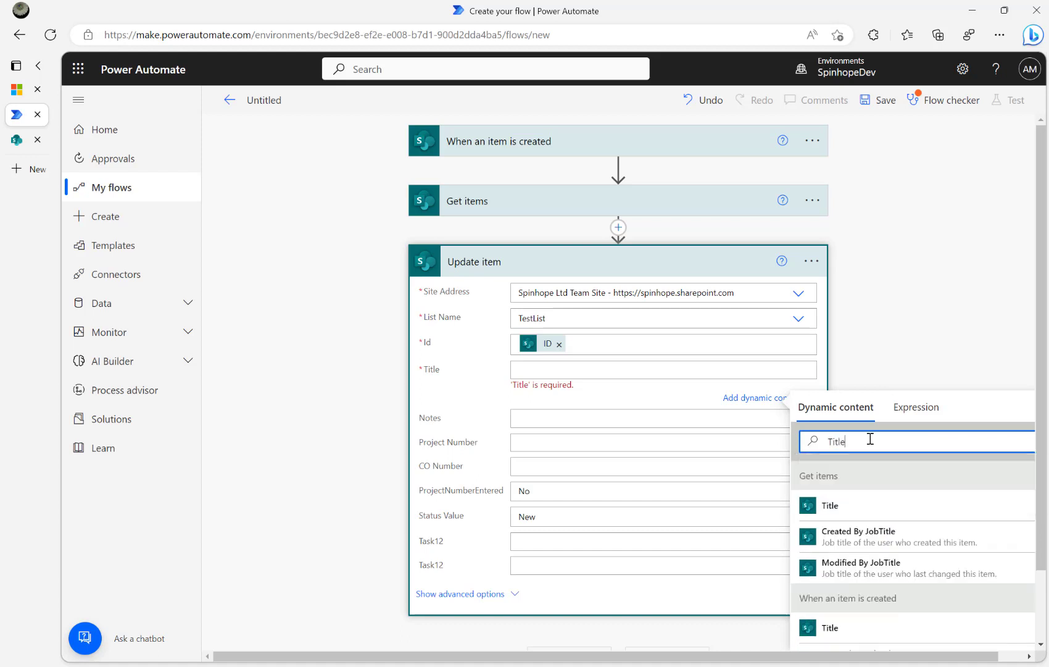
click(855, 628)
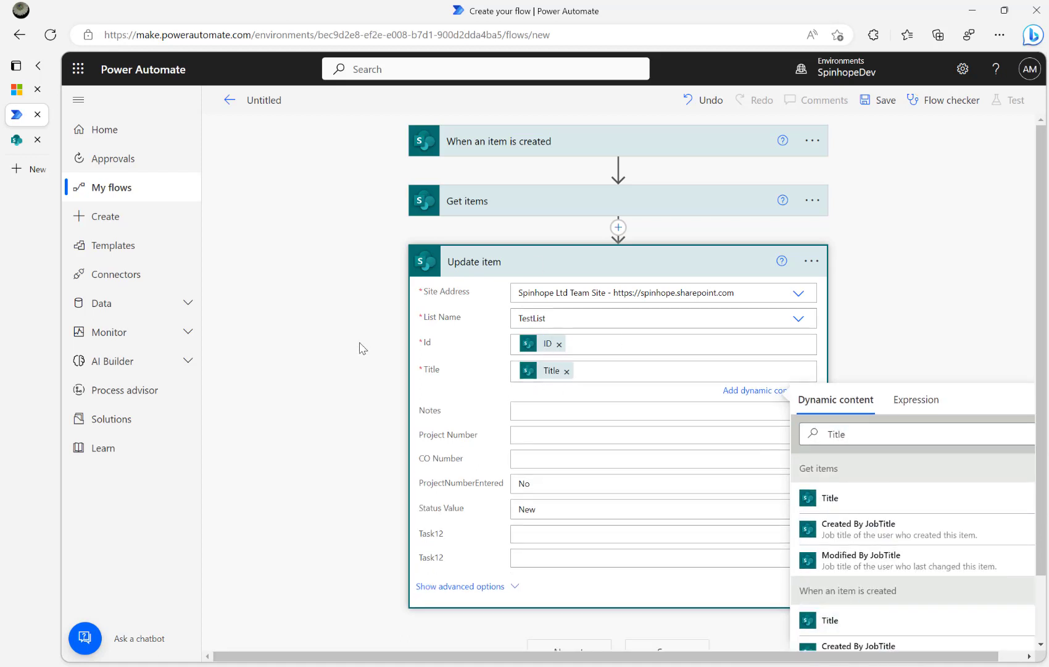
click(348, 379)
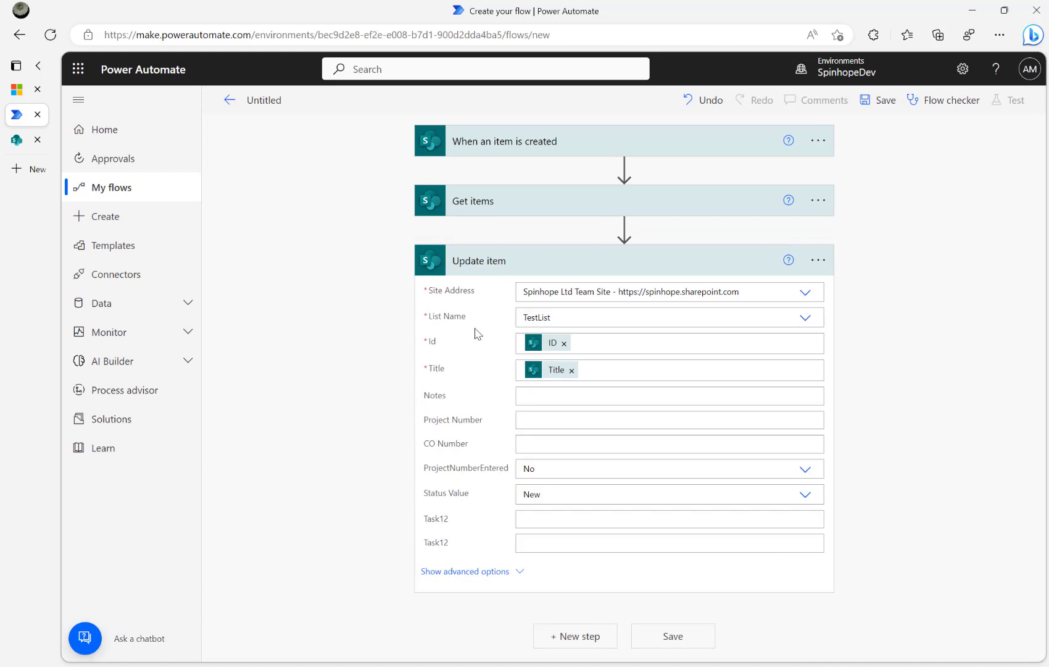
click(804, 496)
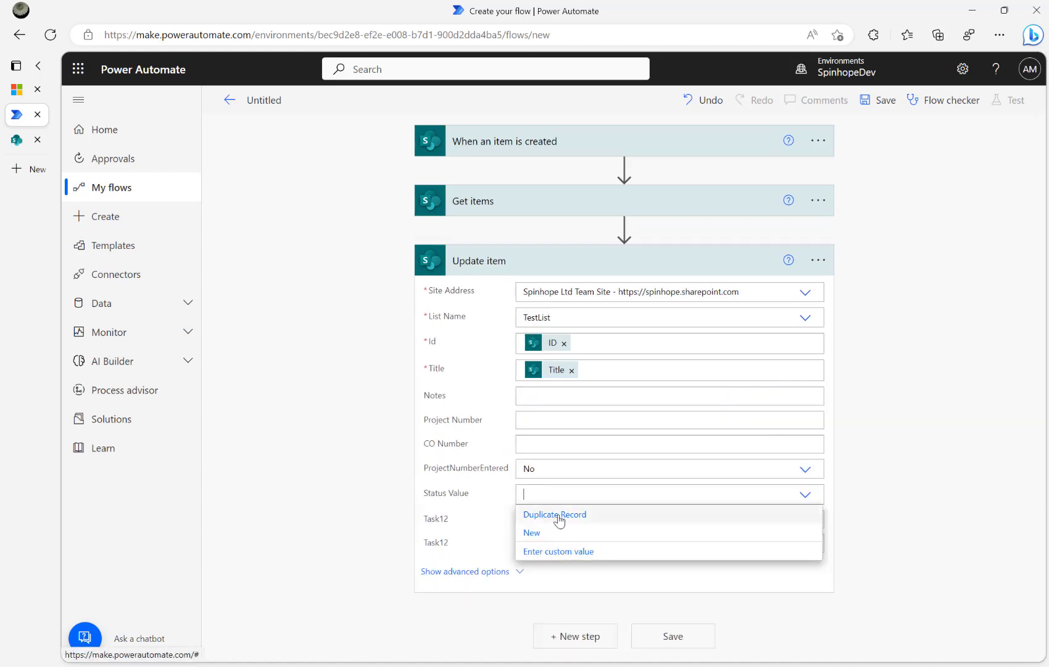
click(559, 520)
Insert a Condition control between Get items and Update item
mouse_move(625, 228)
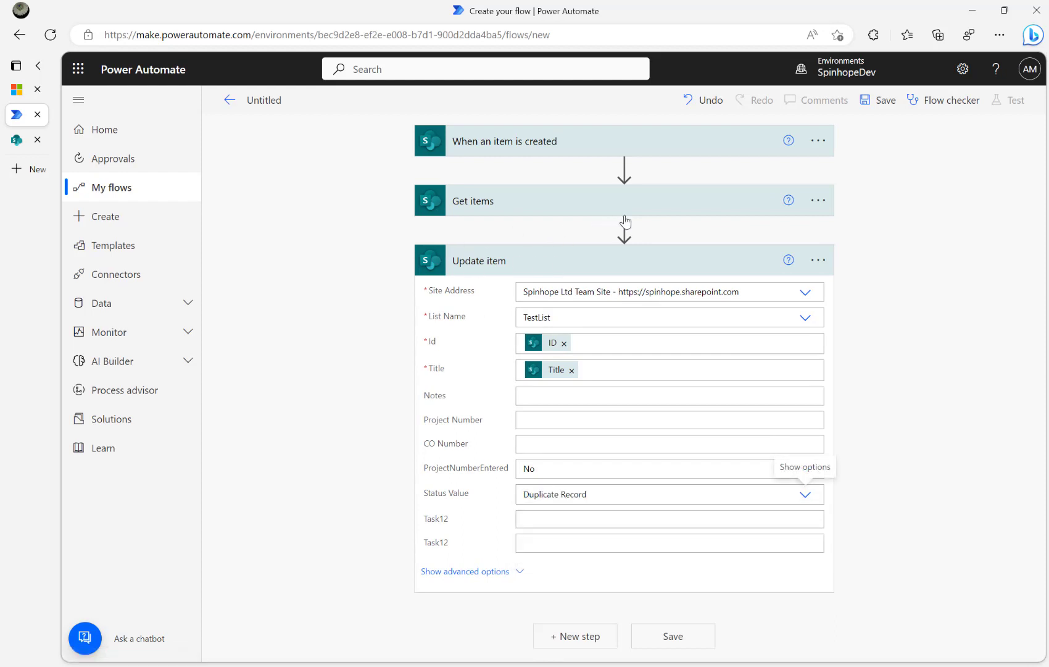
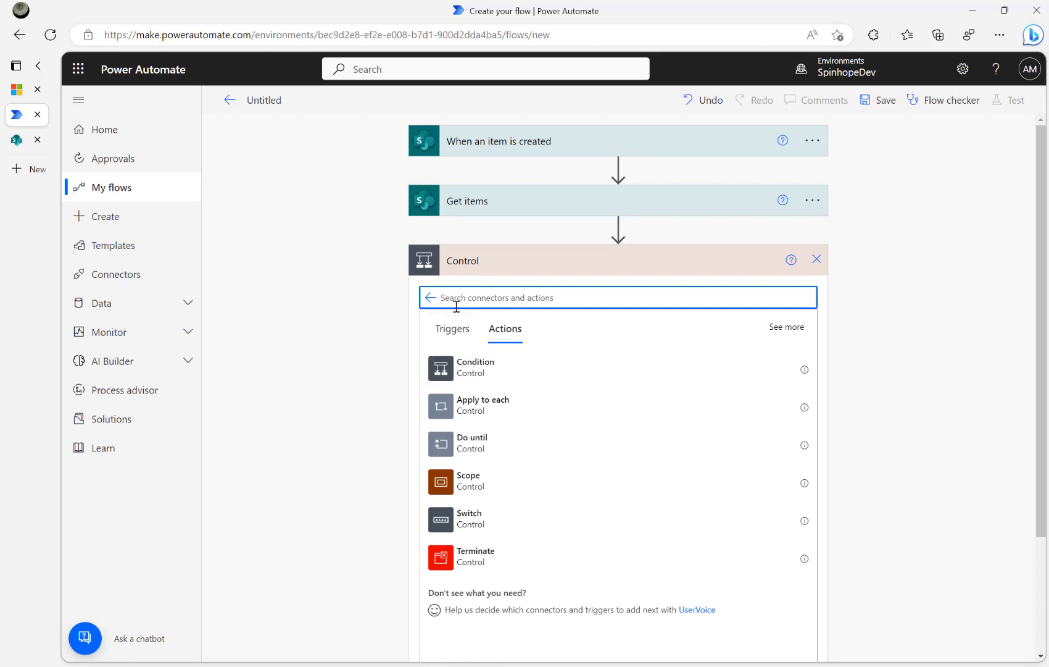
click(471, 371)
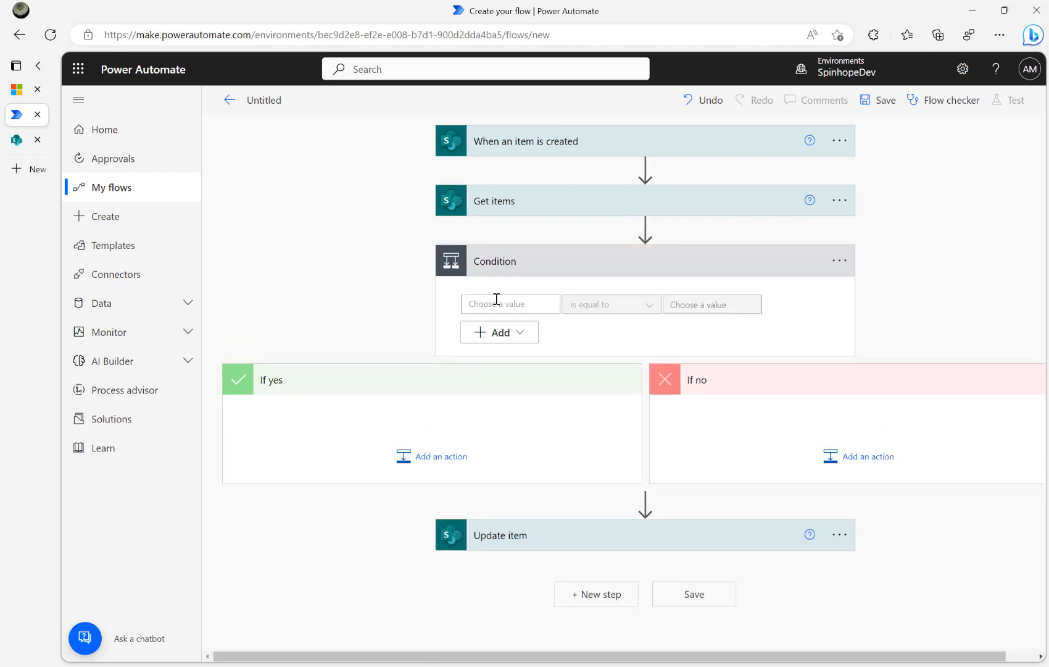
Set the Condition's first value to the expression length(outputs('Get_items')?['body/value']), using the value output of Get items
click(497, 303)
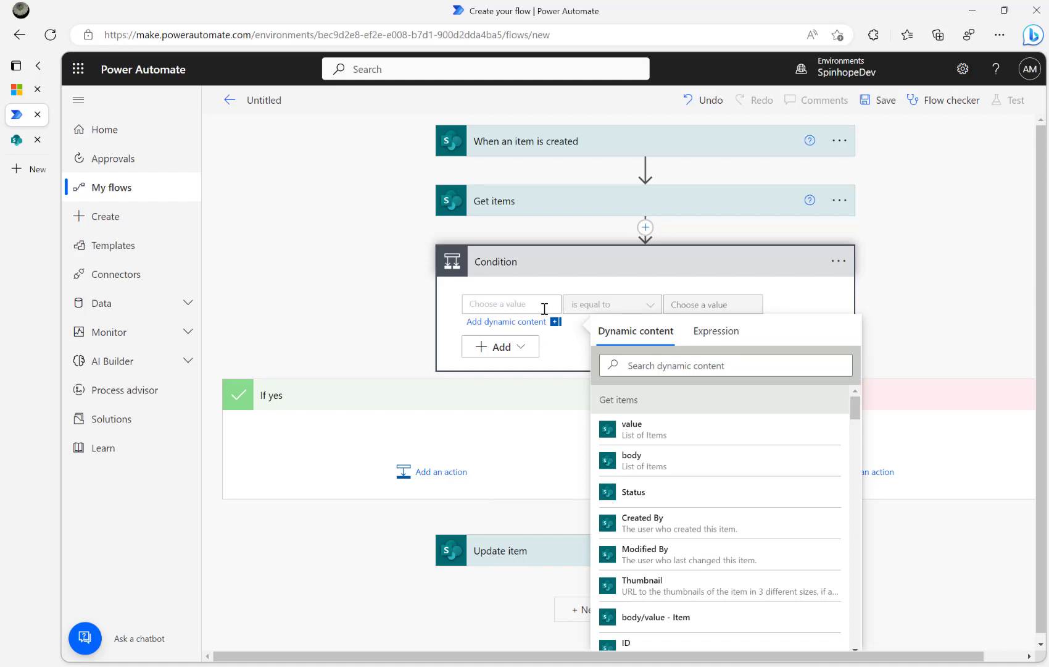
click(726, 341)
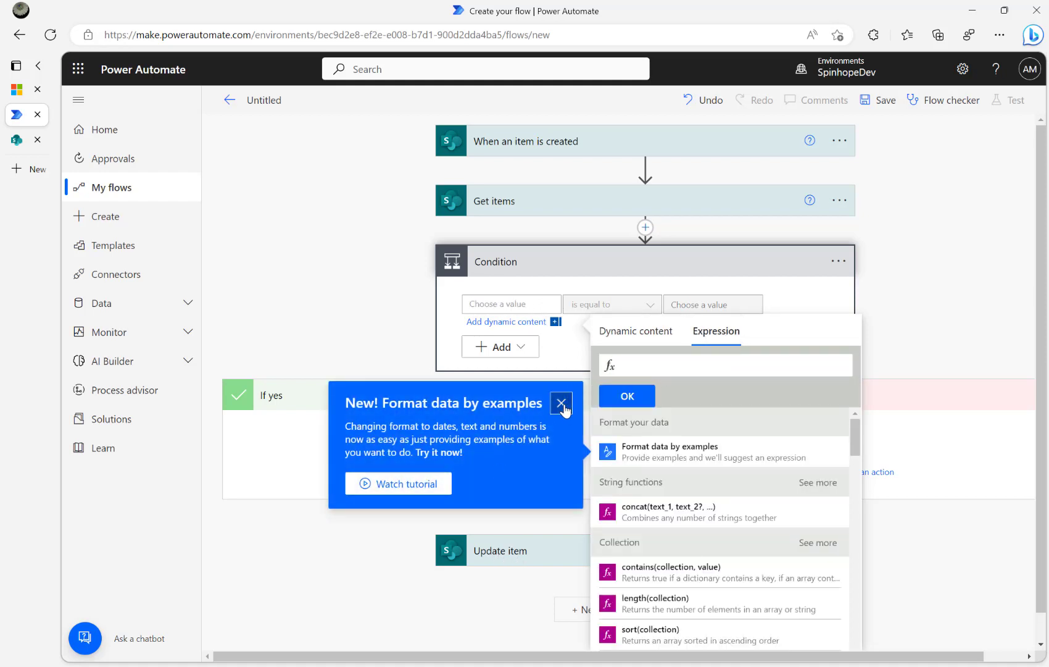
click(562, 404)
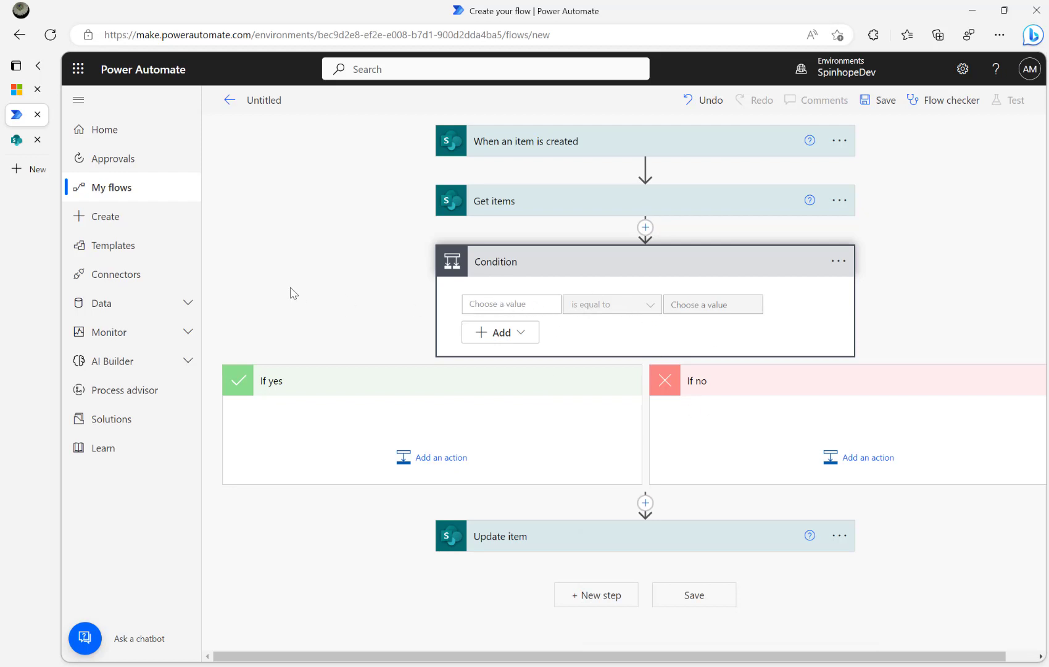
click(487, 303)
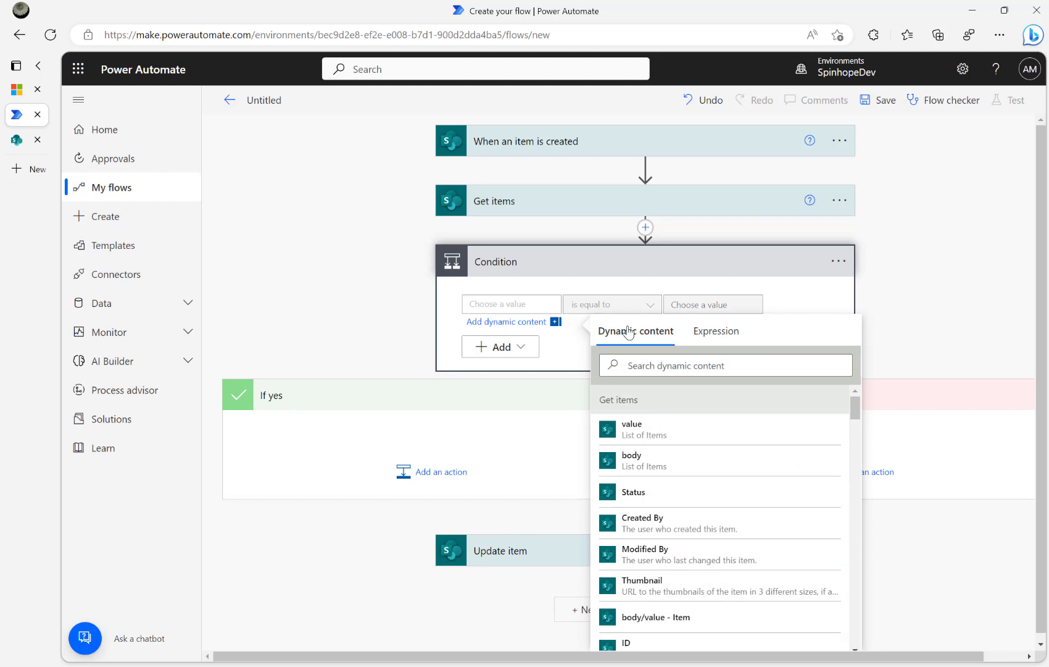
click(710, 331)
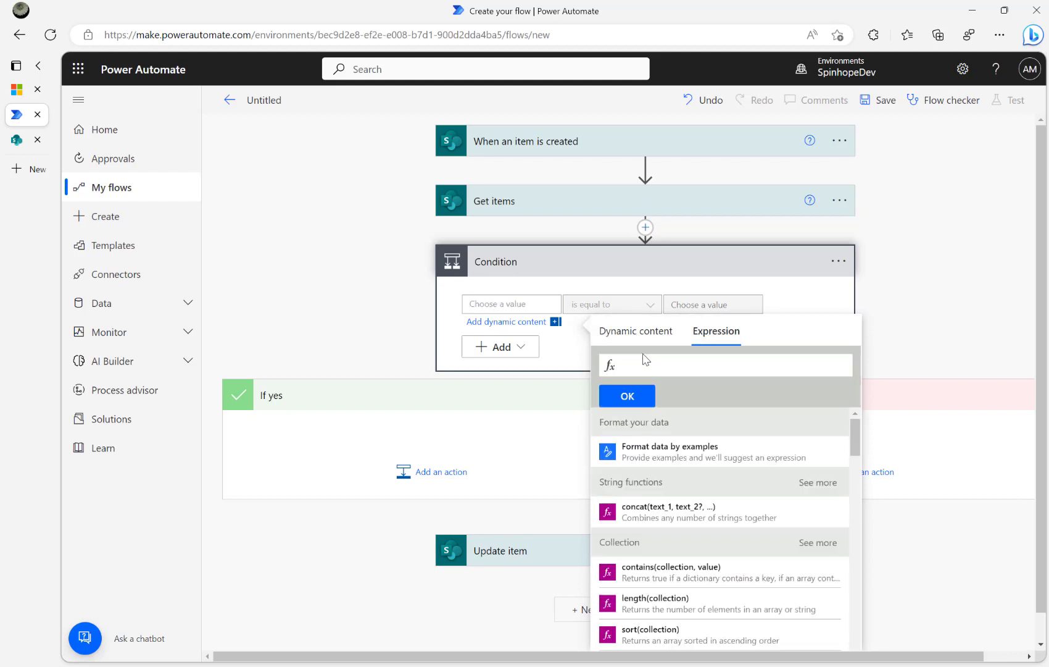
text(length()
click(635, 334)
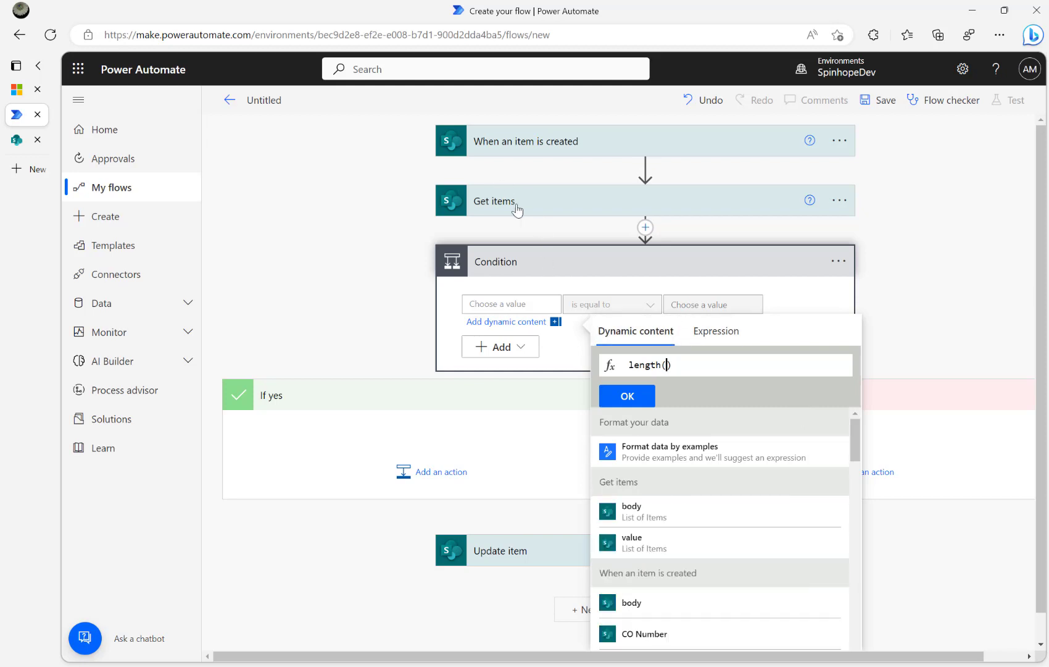
click(634, 544)
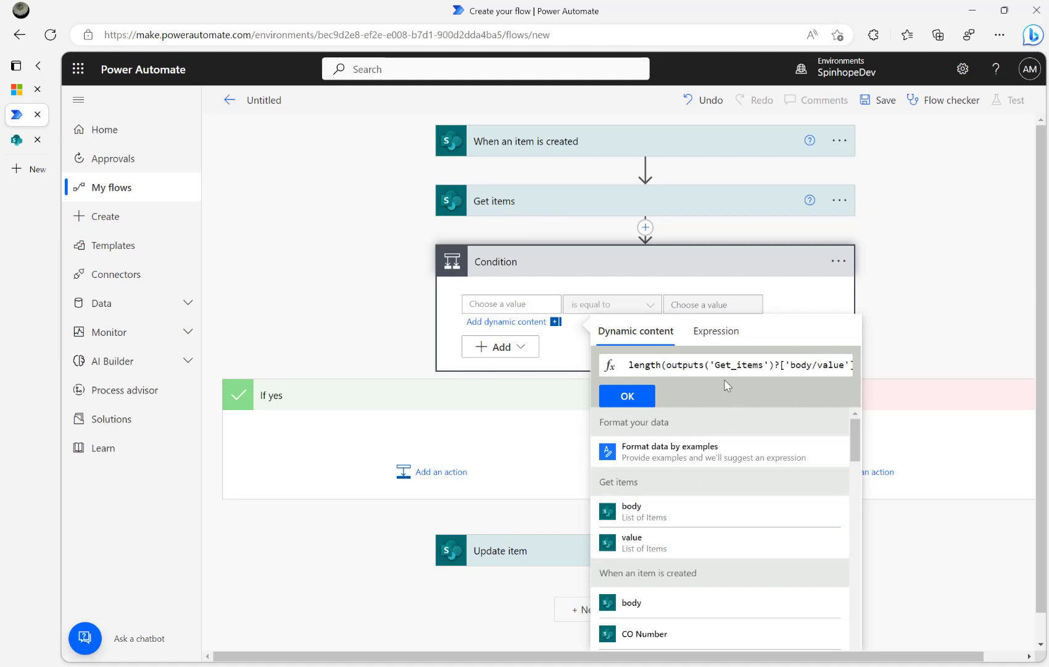
click(634, 401)
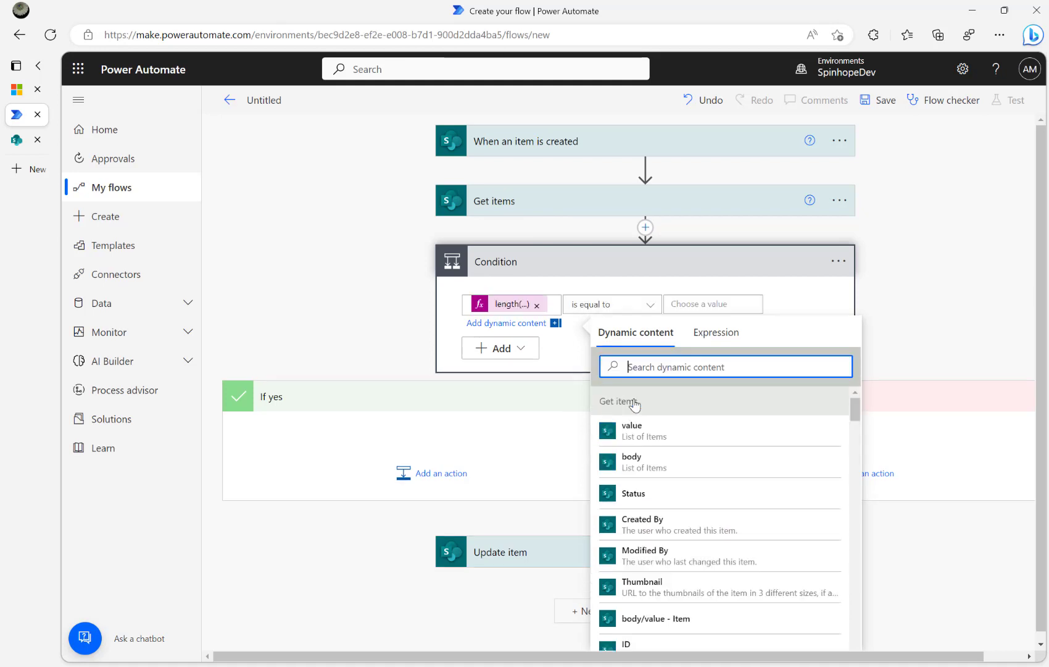
Copy the length expression and add it as a note on the Condition
click(511, 305)
key(ctrl+c)
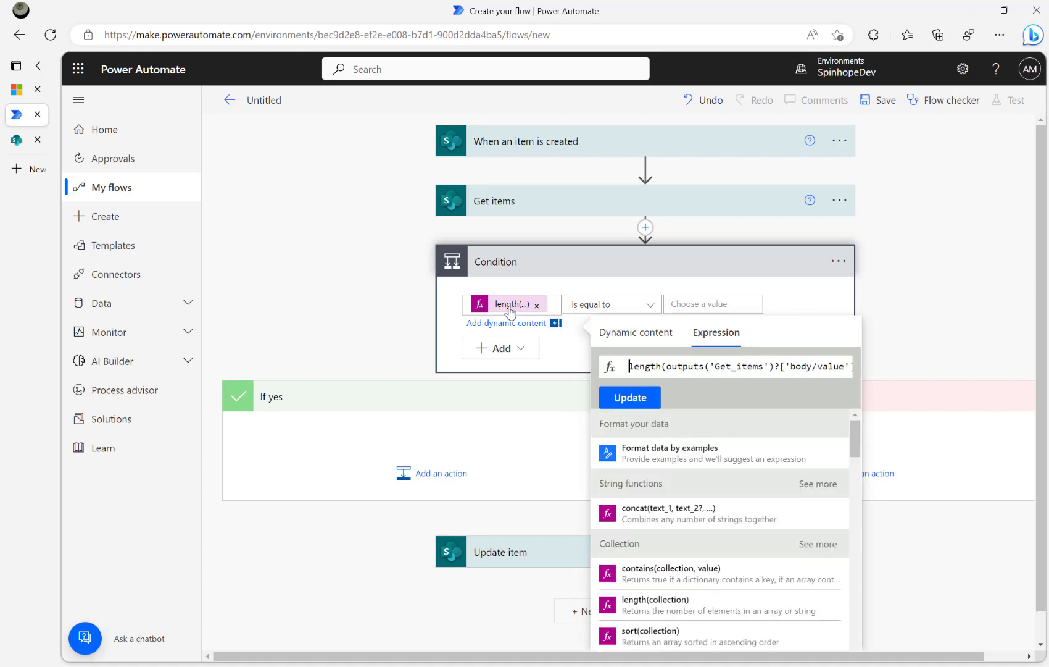
click(839, 260)
click(913, 312)
key(ctrl+v)
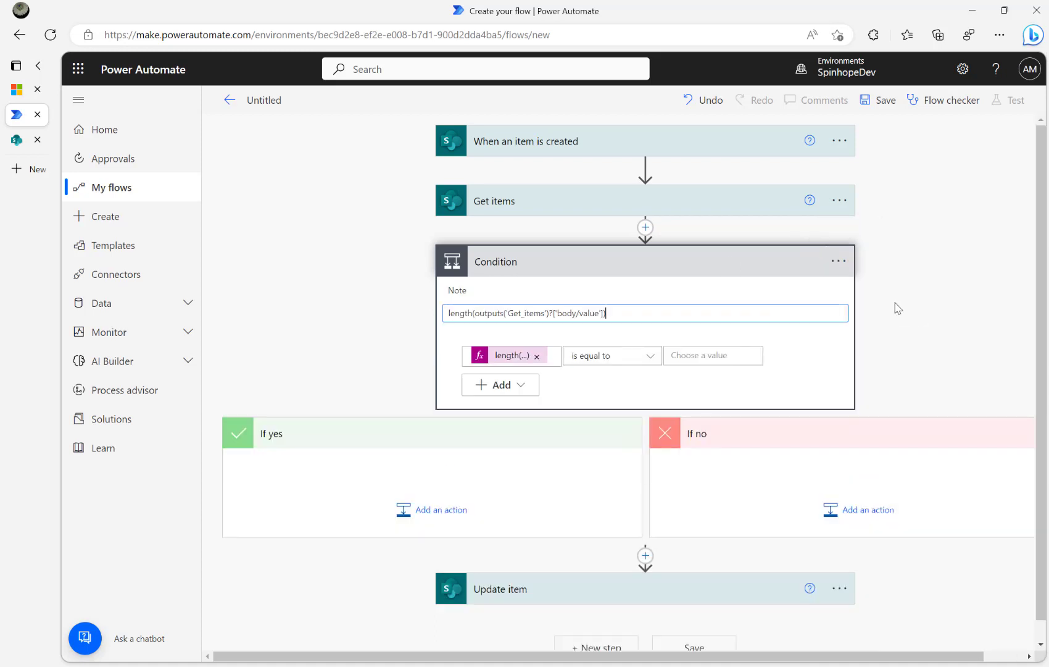
click(271, 299)
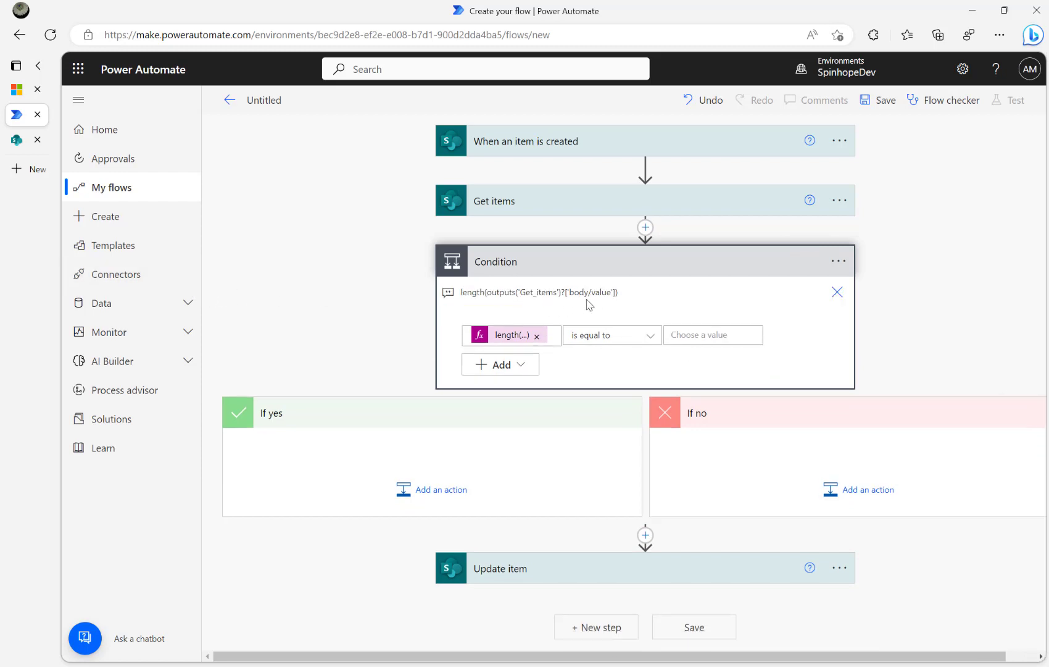
Set the Condition's operator to is greater than and its comparison value to 1
click(647, 344)
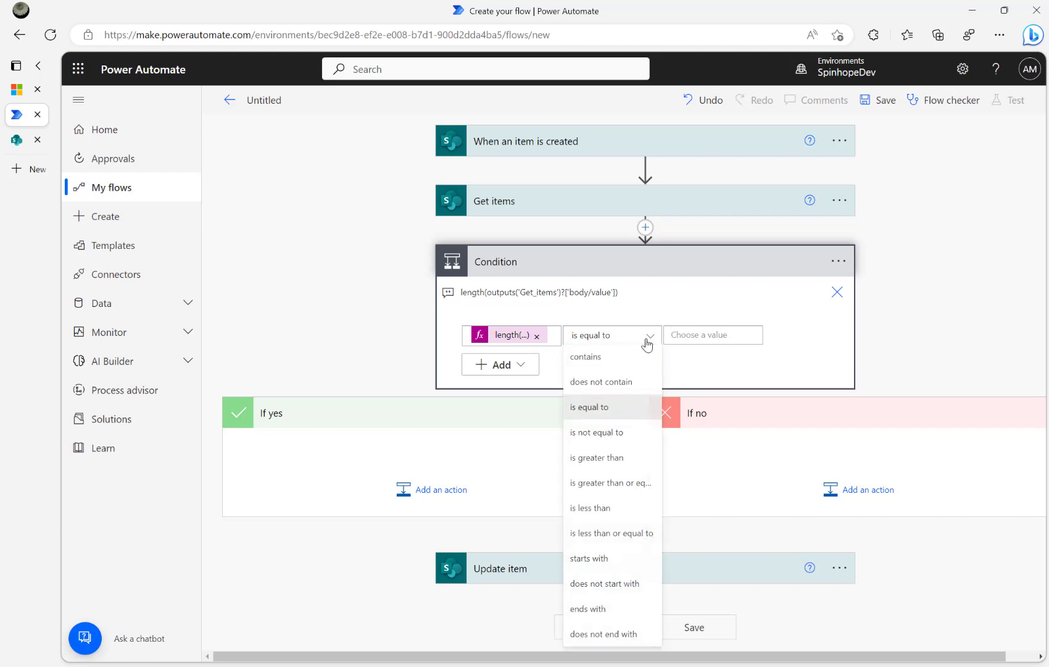
click(625, 462)
click(695, 338)
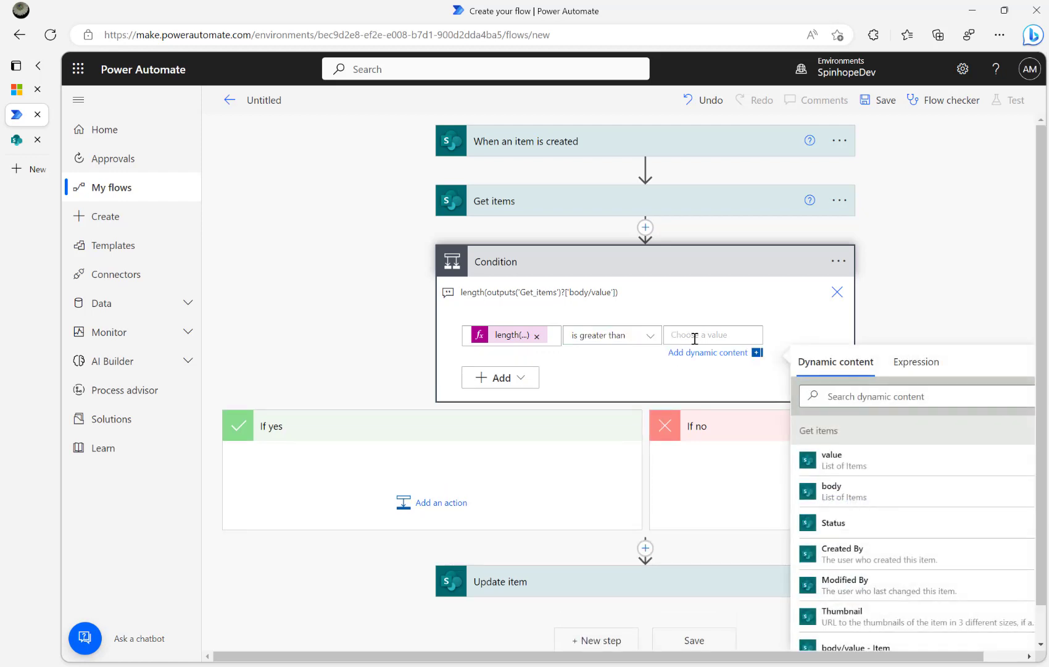
text(1)
click(269, 300)
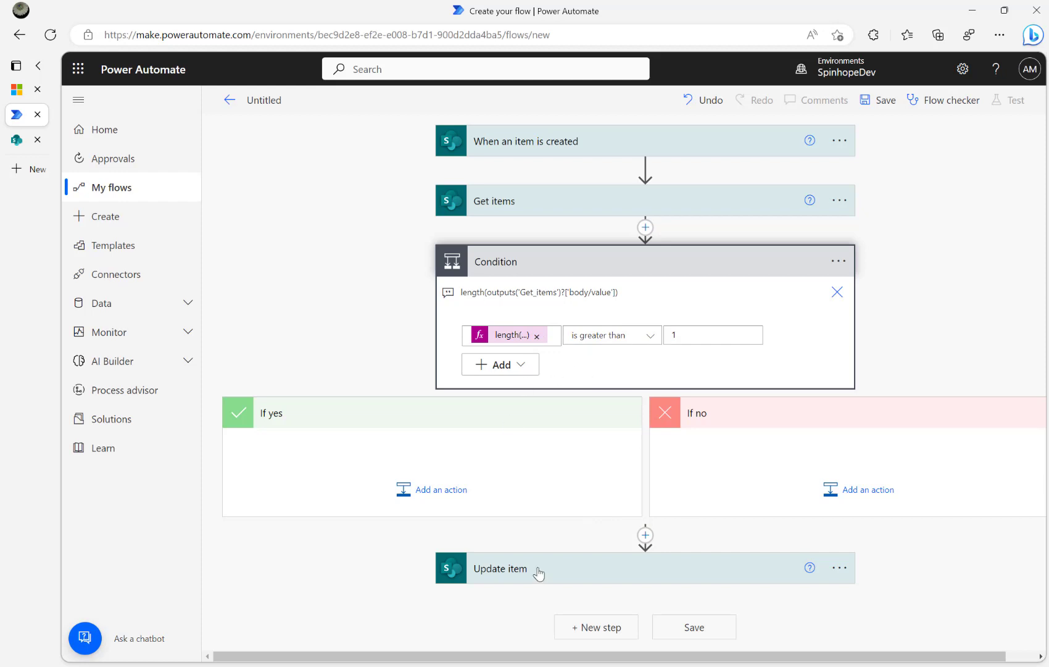
Move Update item into the Condition's If yes branch and expand it to check its fields
drag(539, 572, 448, 452)
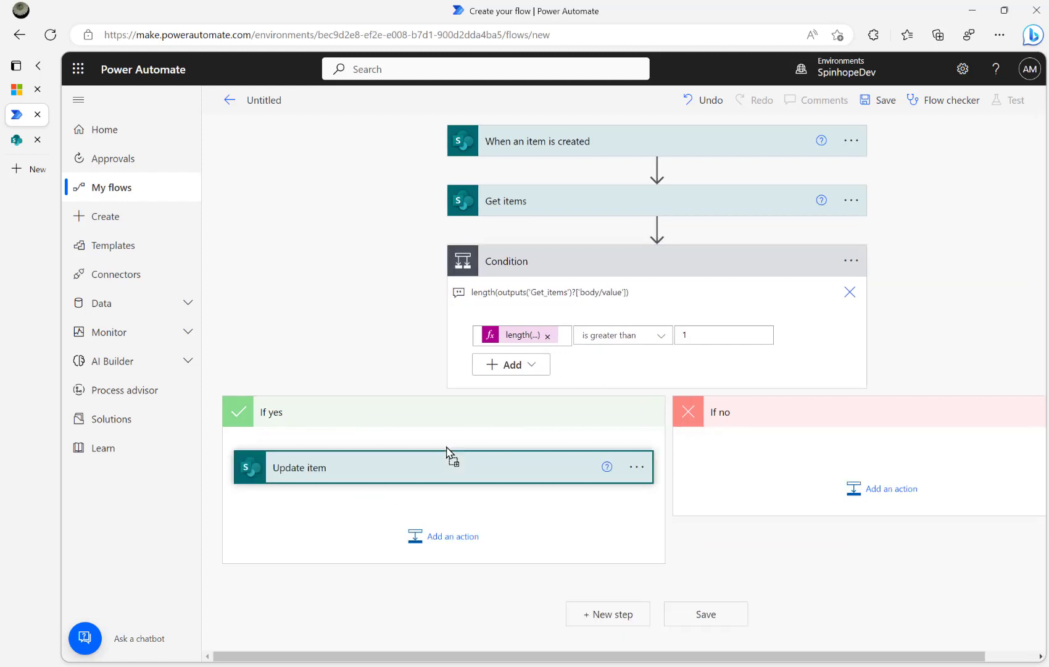
click(437, 472)
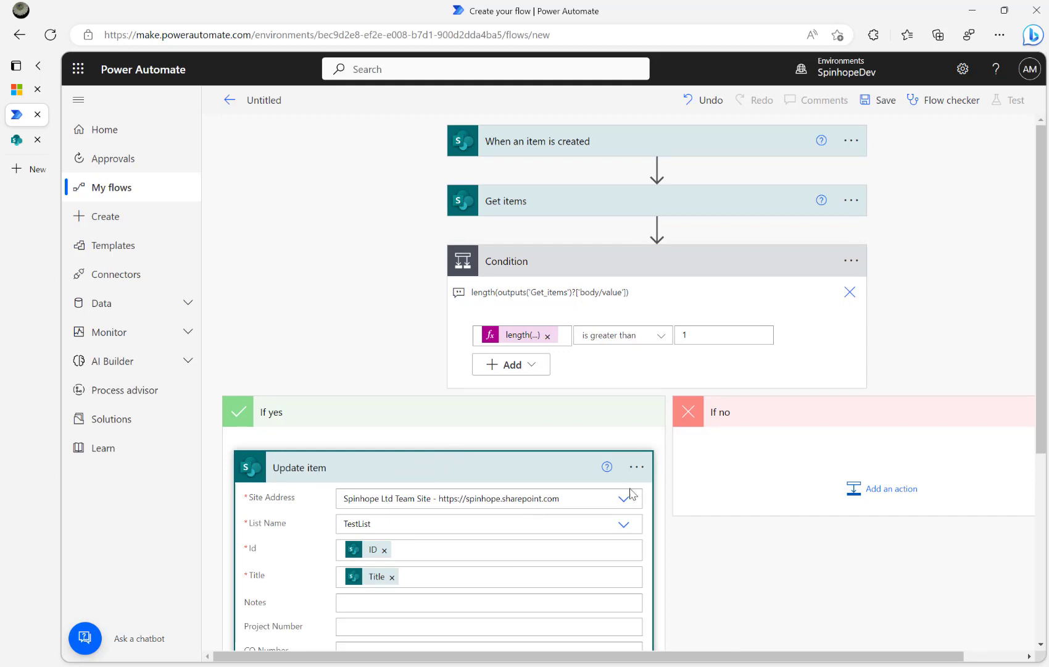
scroll(631, 492, down, 3)
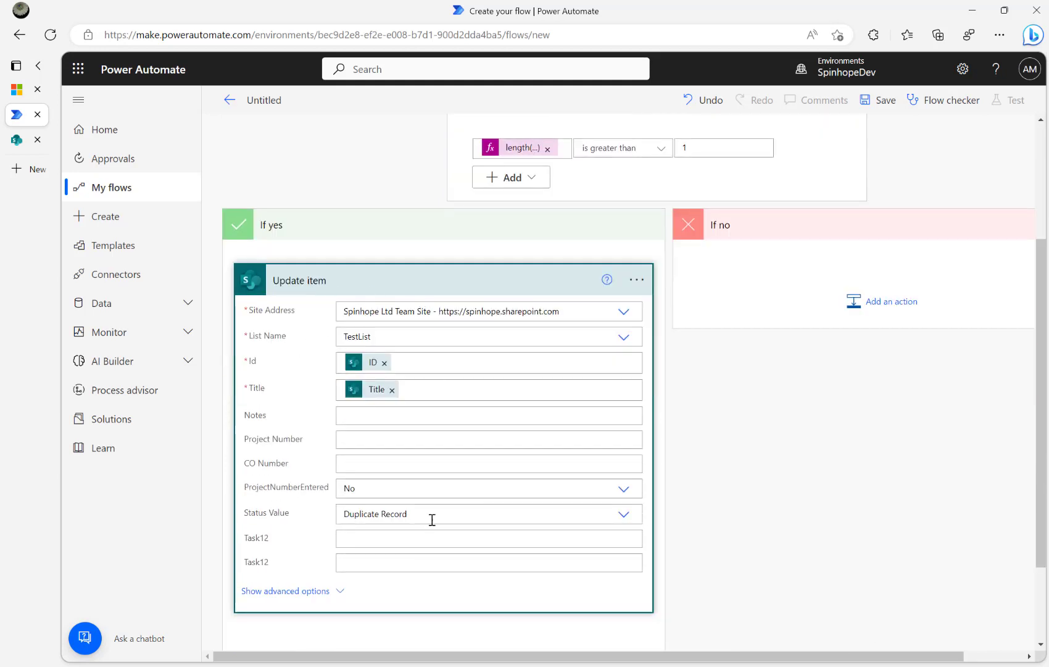
scroll(869, 470, up, 3)
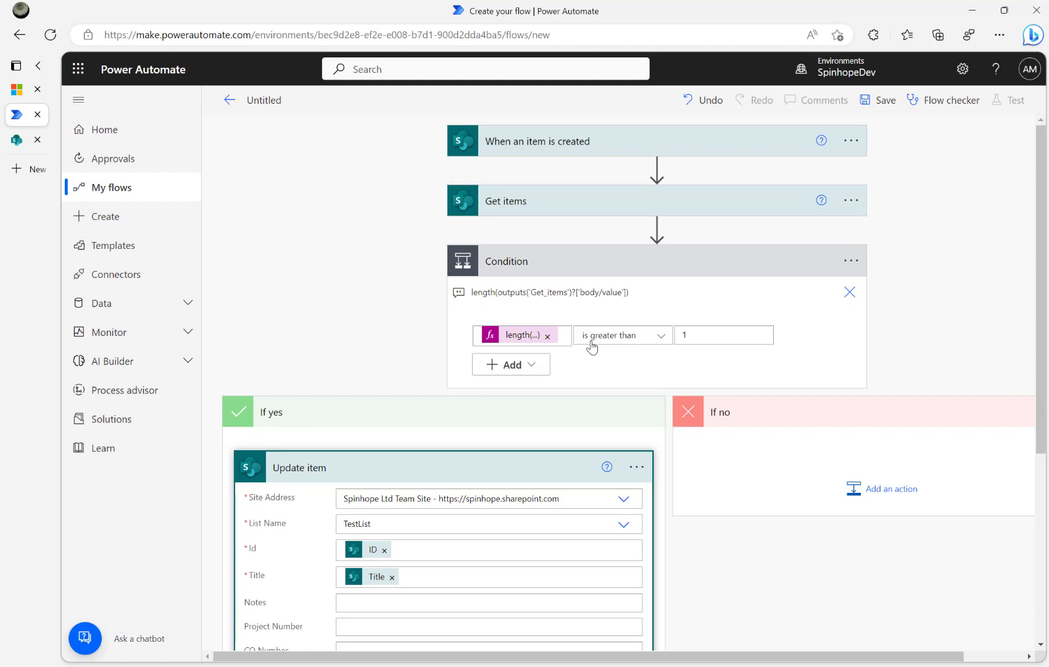
Expand Get items and review its filter query, the condition, and the Id, Title and Status Value in Update item
click(554, 198)
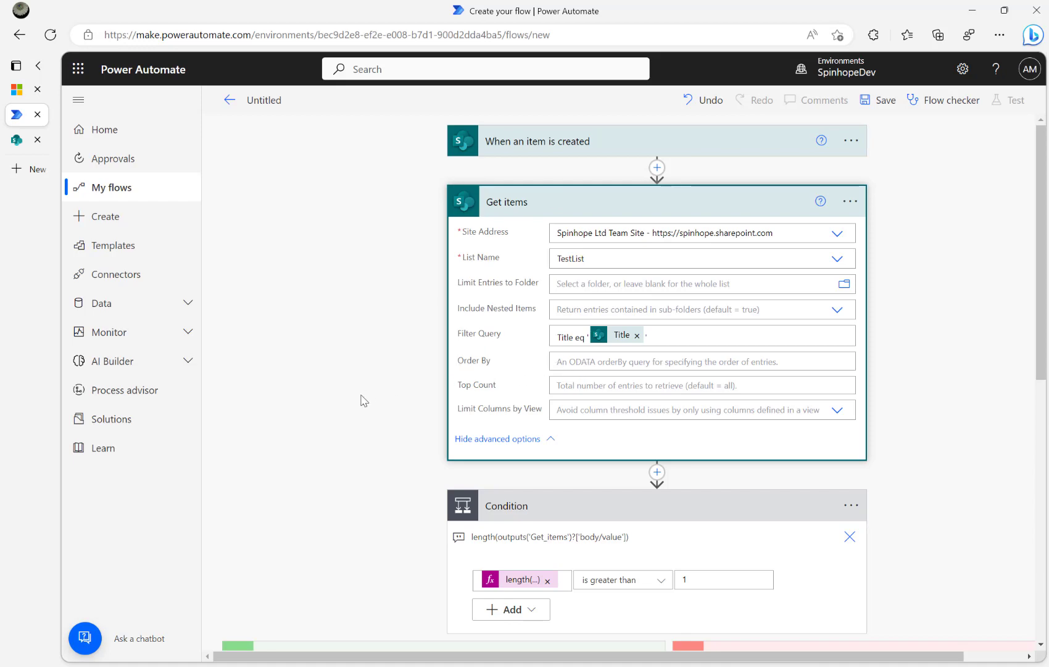
click(582, 520)
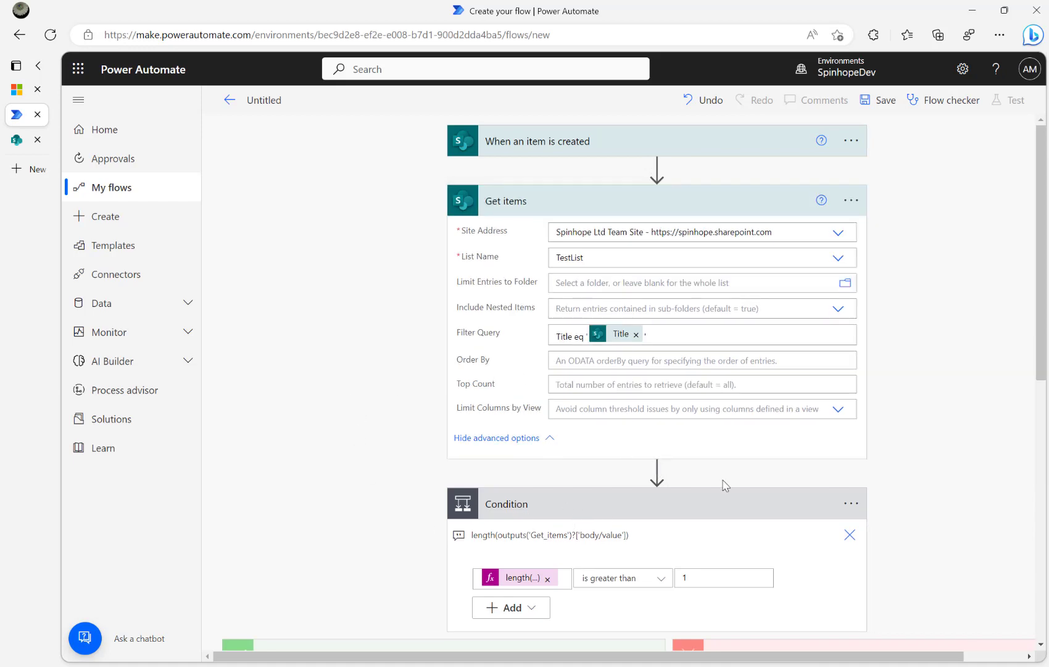
scroll(324, 492, down, 6)
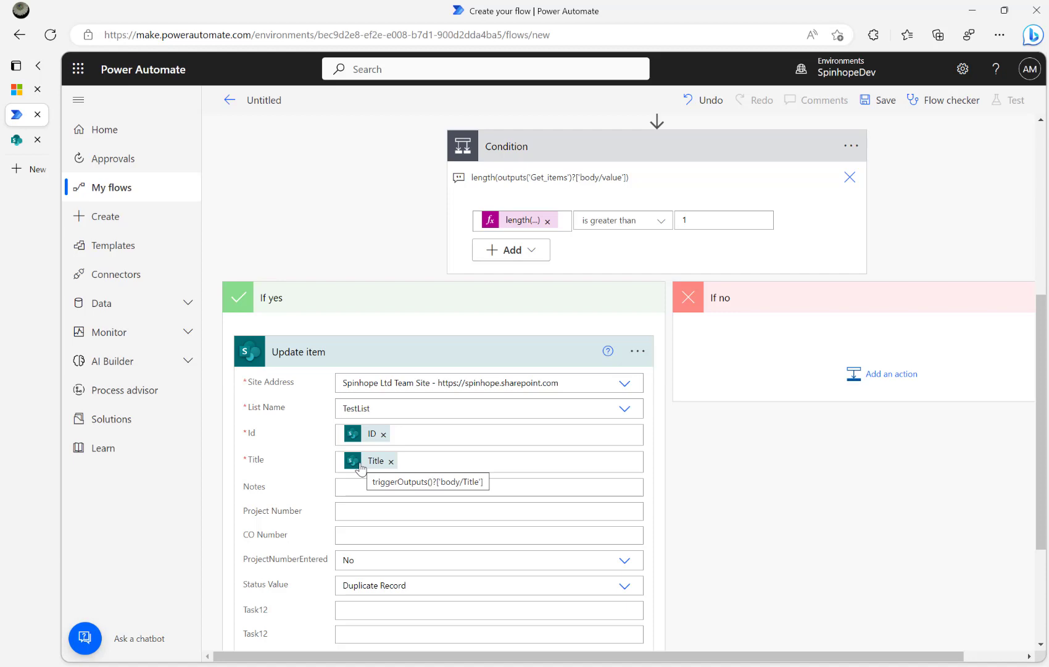
scroll(361, 467, up, 6)
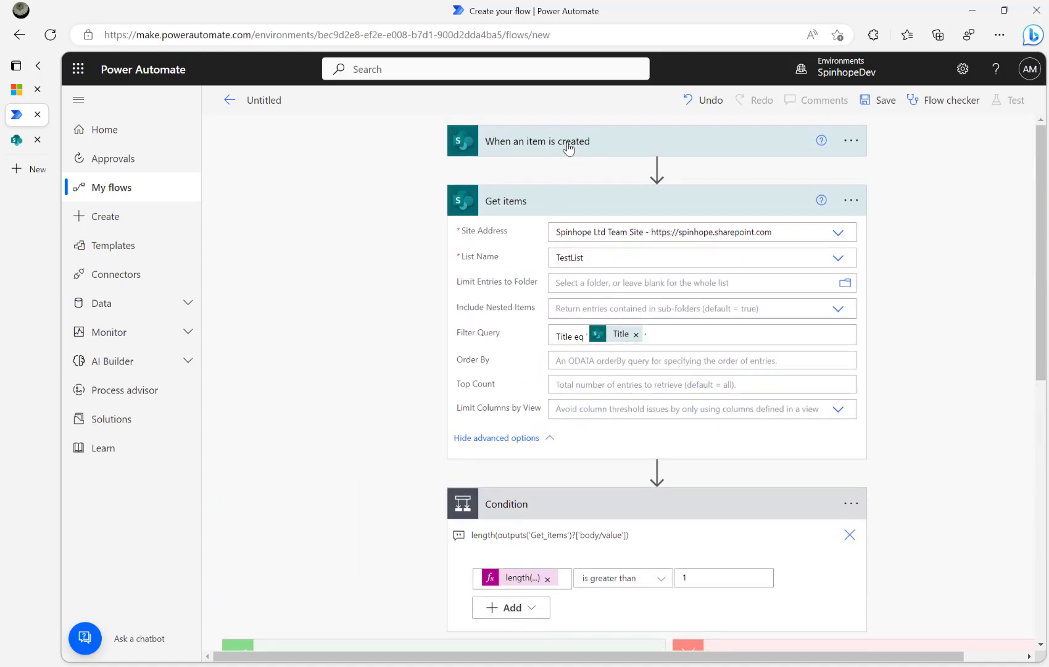
scroll(291, 427, down, 4)
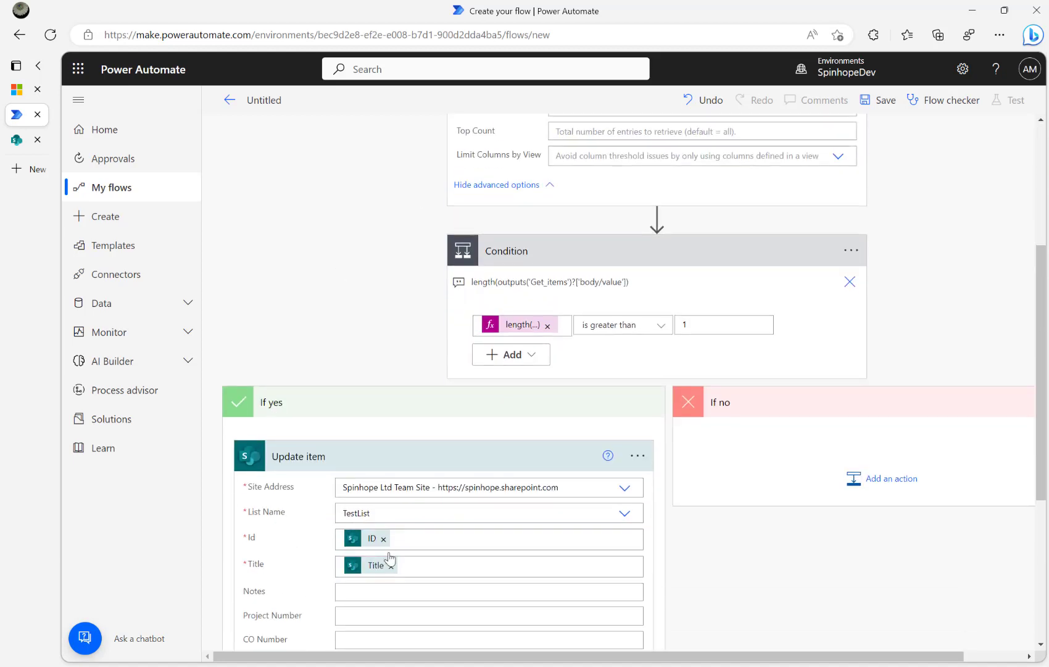
scroll(468, 539, down, 5)
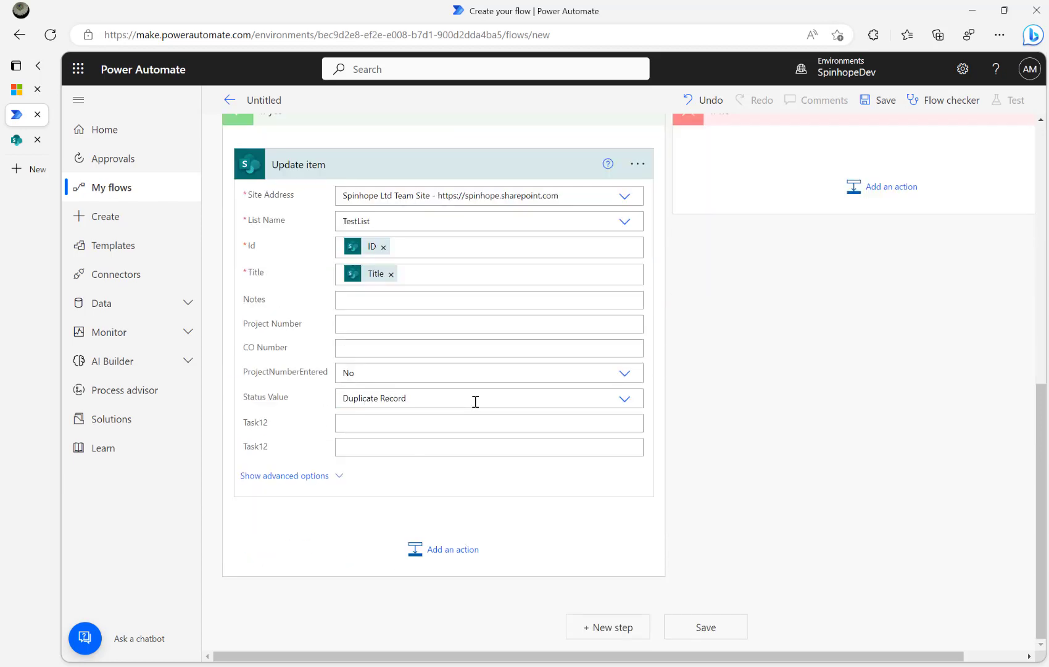
Name the flow SP List Duplicate Status and save it
click(269, 98)
text(SP List Diplo)
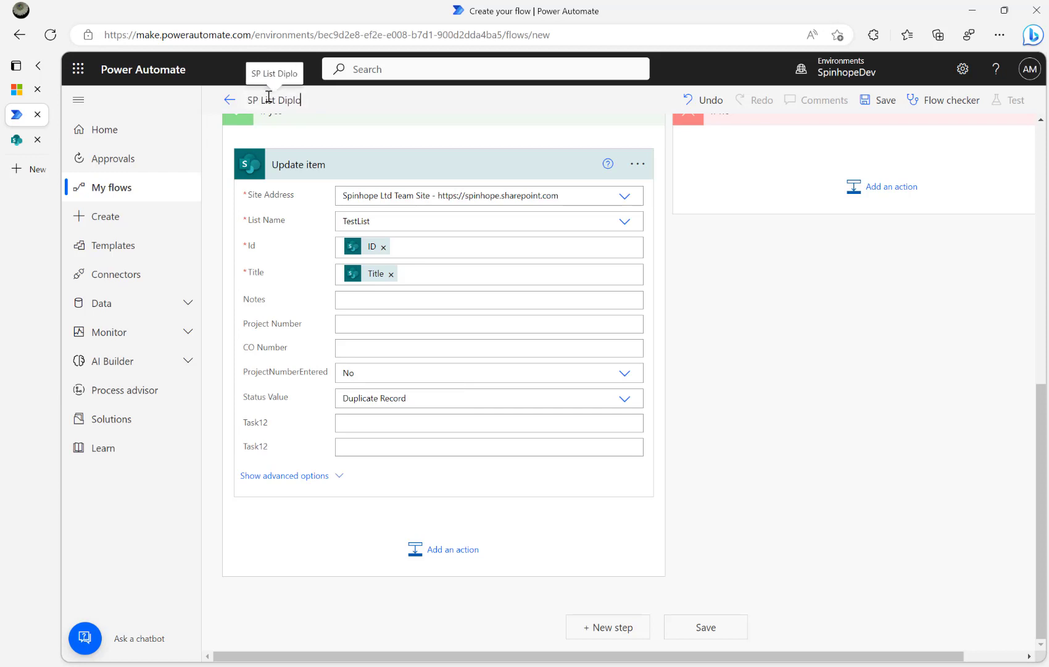
key(BackSpace)
key(BackSpace)
key(BackSpace)
key(BackSpace)
text(Duplicat)
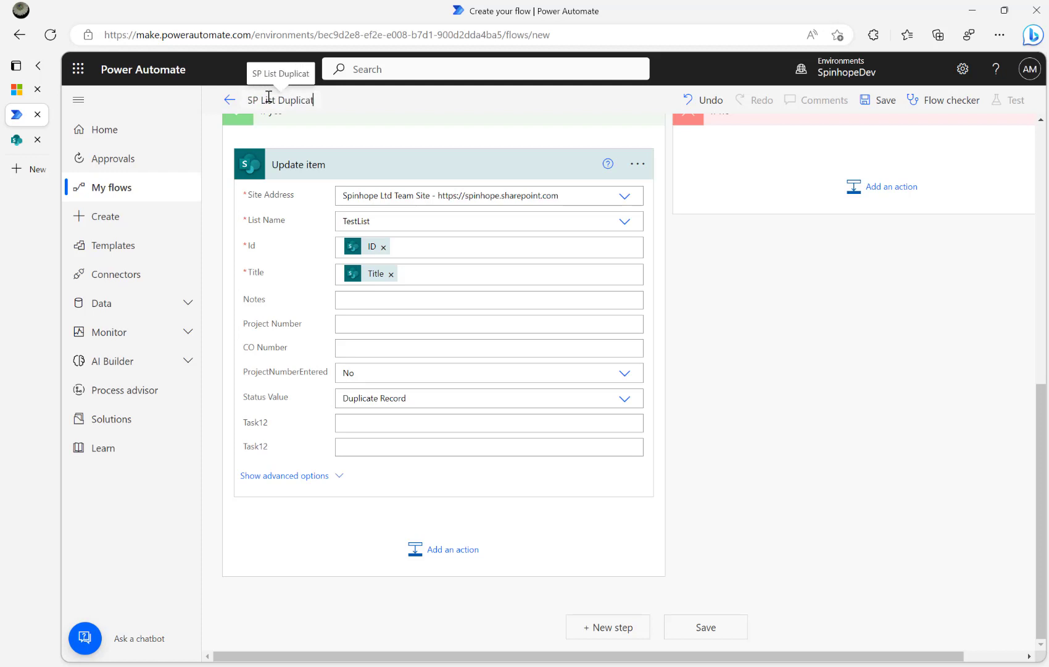
text(e Stat)
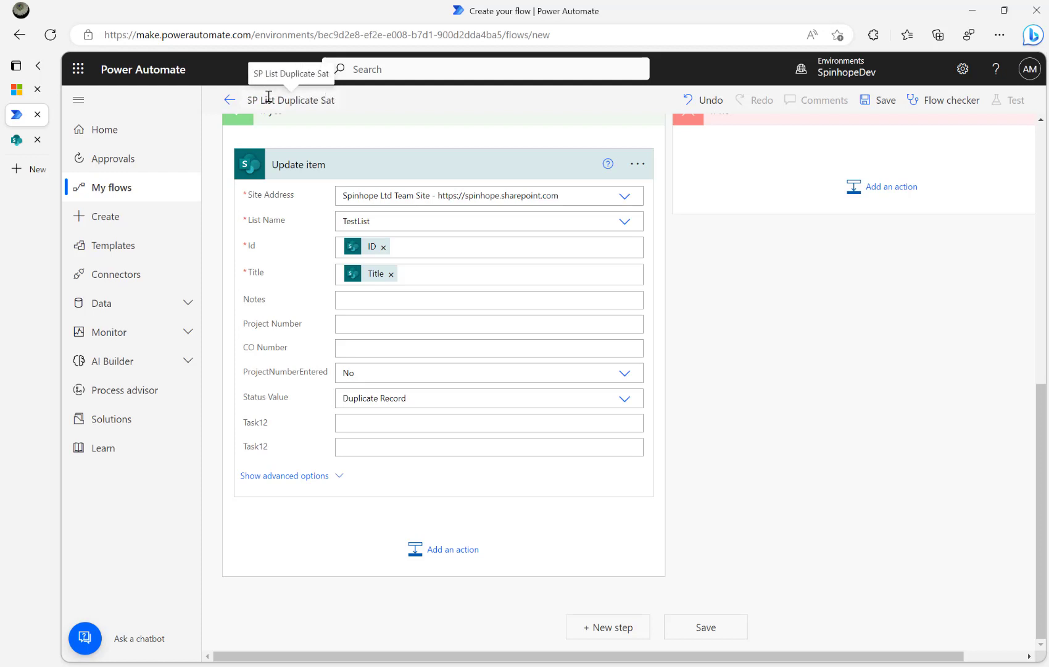
text(us)
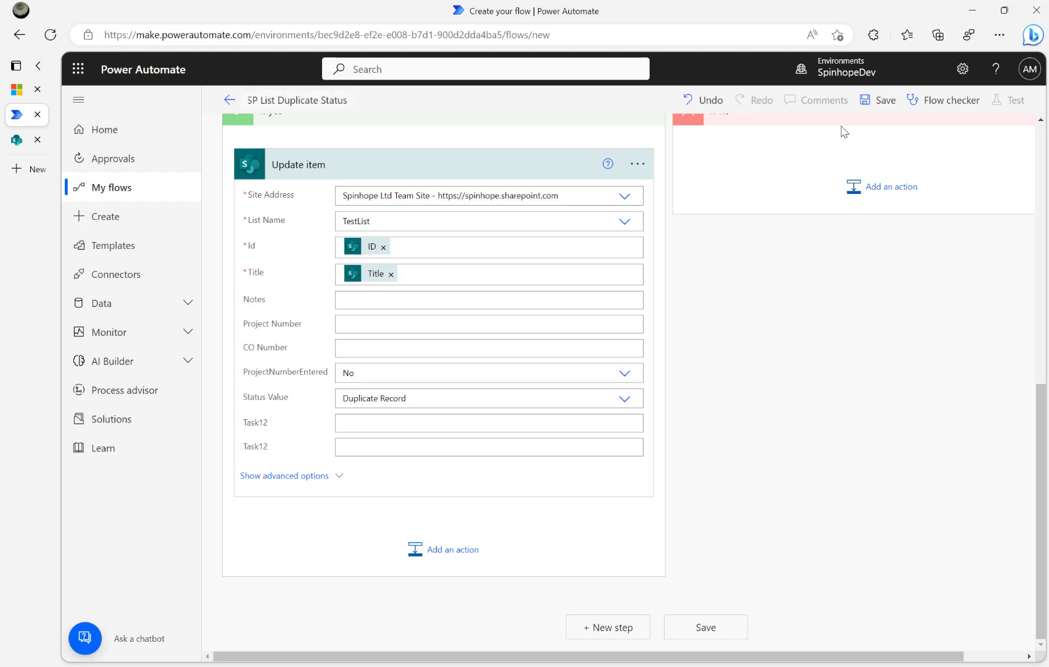
click(869, 100)
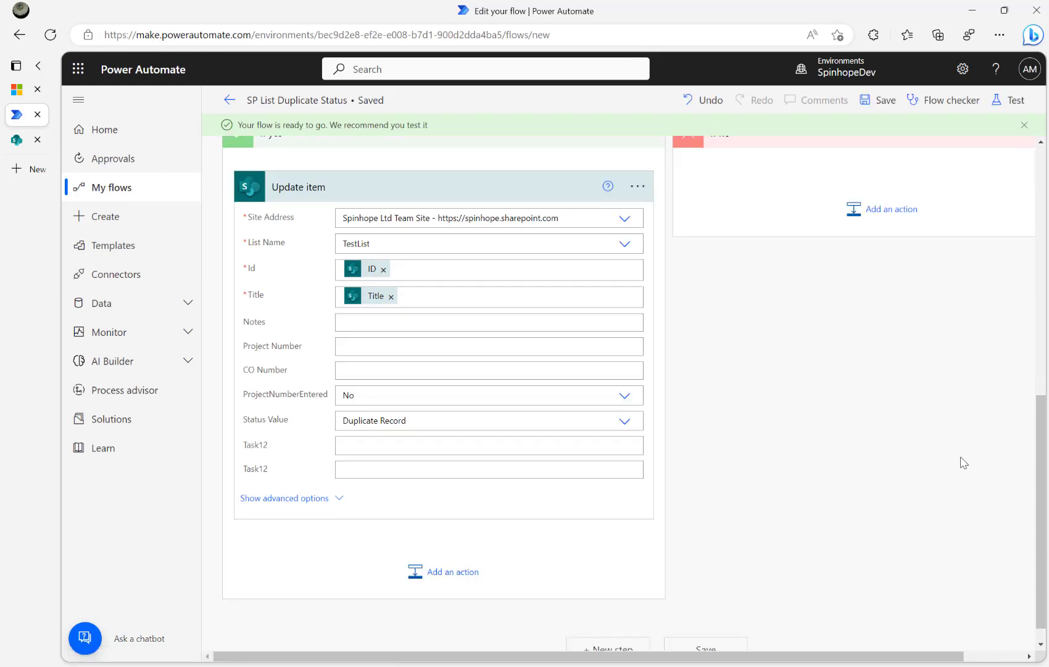
Start a manual test run of the saved flow
scroll(964, 463, up, 10)
click(1007, 102)
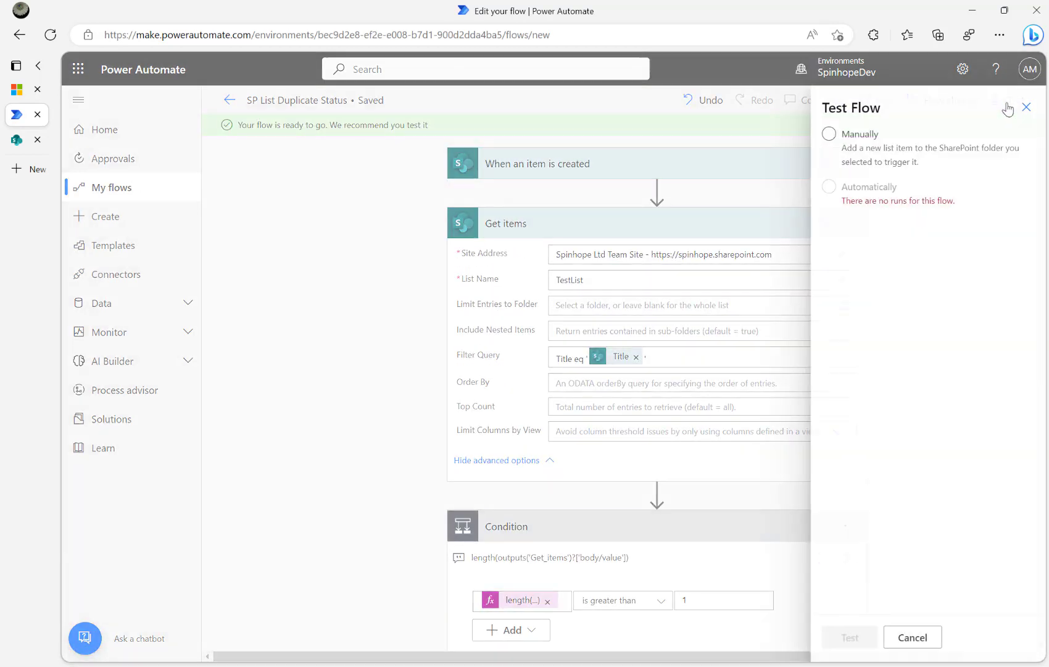
click(875, 141)
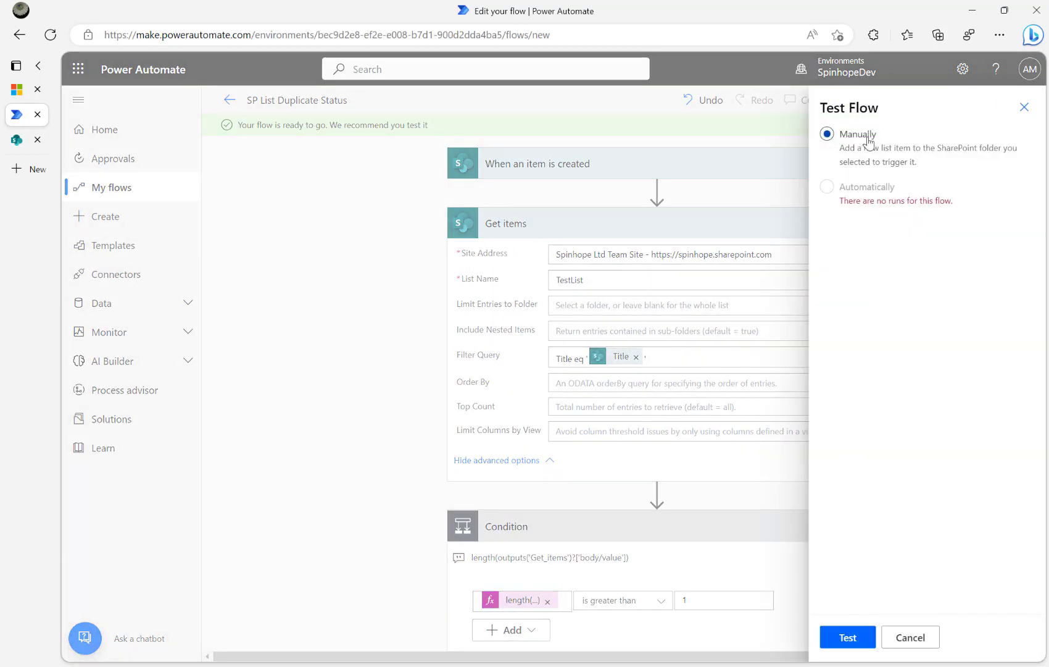
click(847, 638)
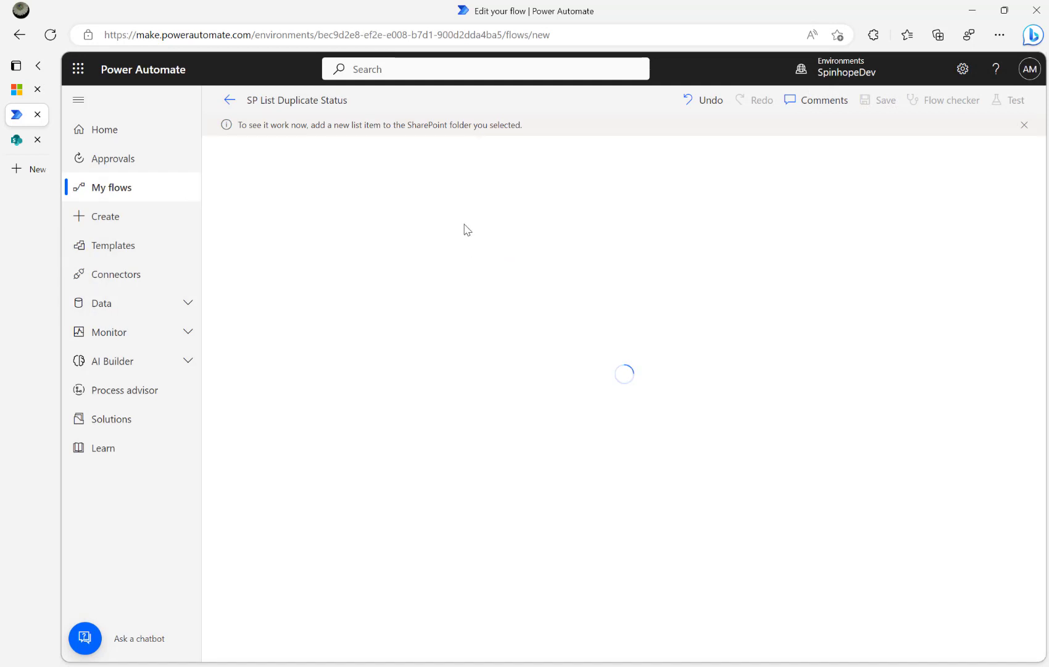
Switch to the SharePoint TestList, then create and save a new item with the title 100
click(27, 141)
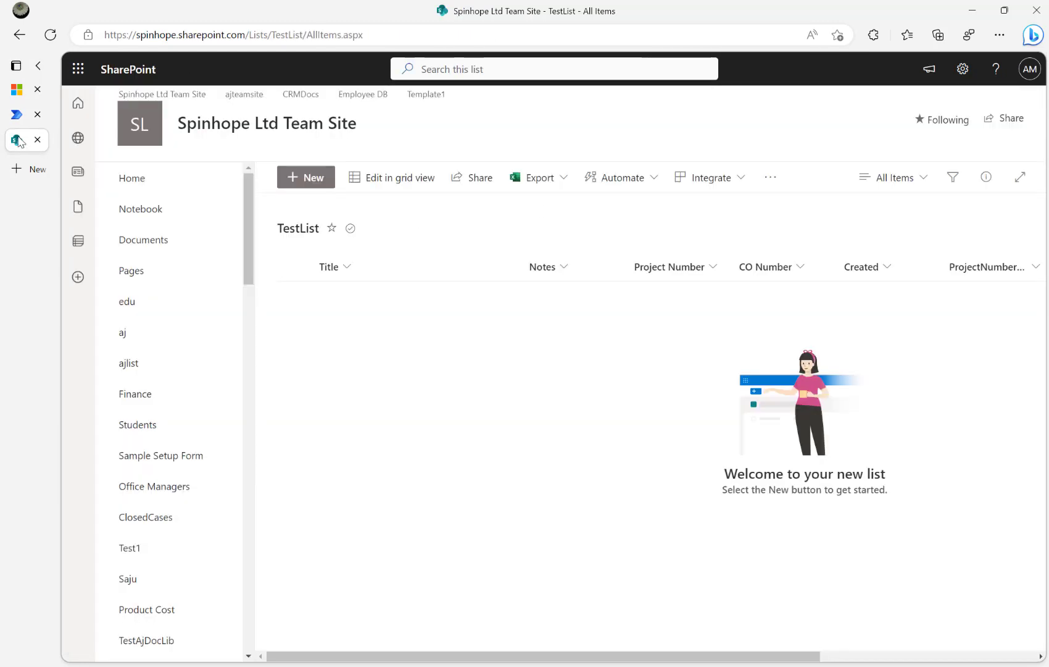
click(292, 176)
text(100)
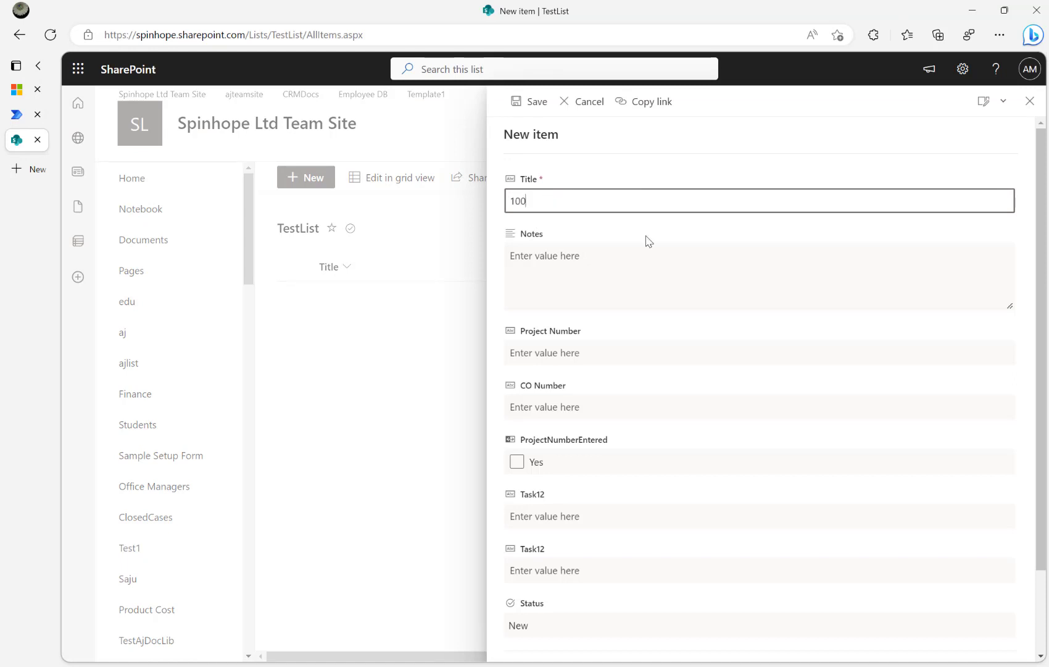
click(621, 462)
click(529, 103)
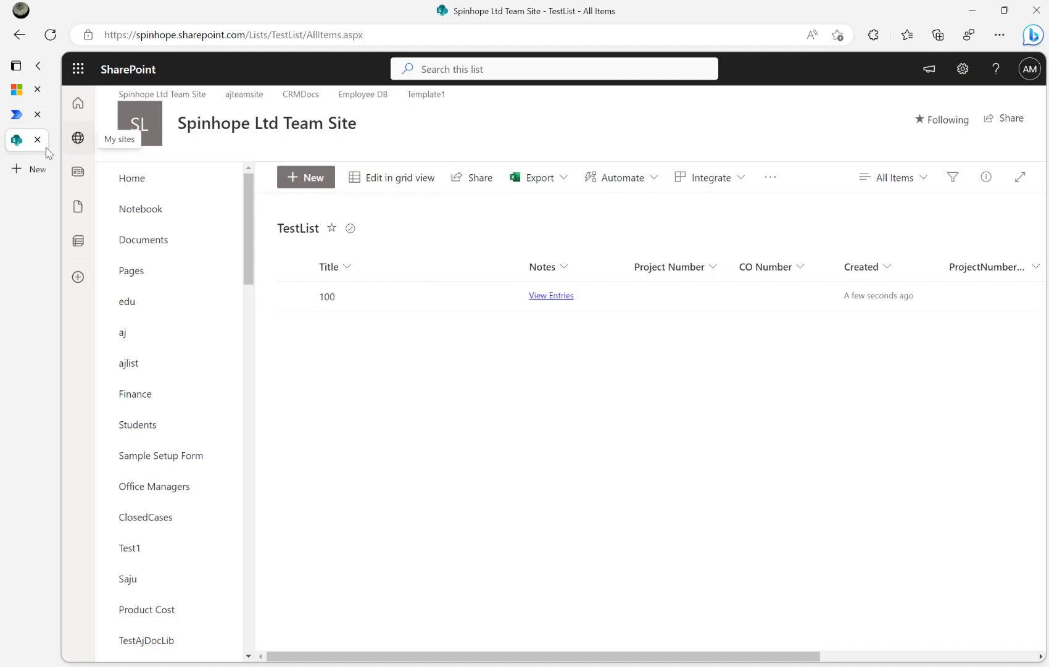
Switch to the flow's test run in Power Automate and examine the When an item is created trigger and the Get items filter query
click(19, 114)
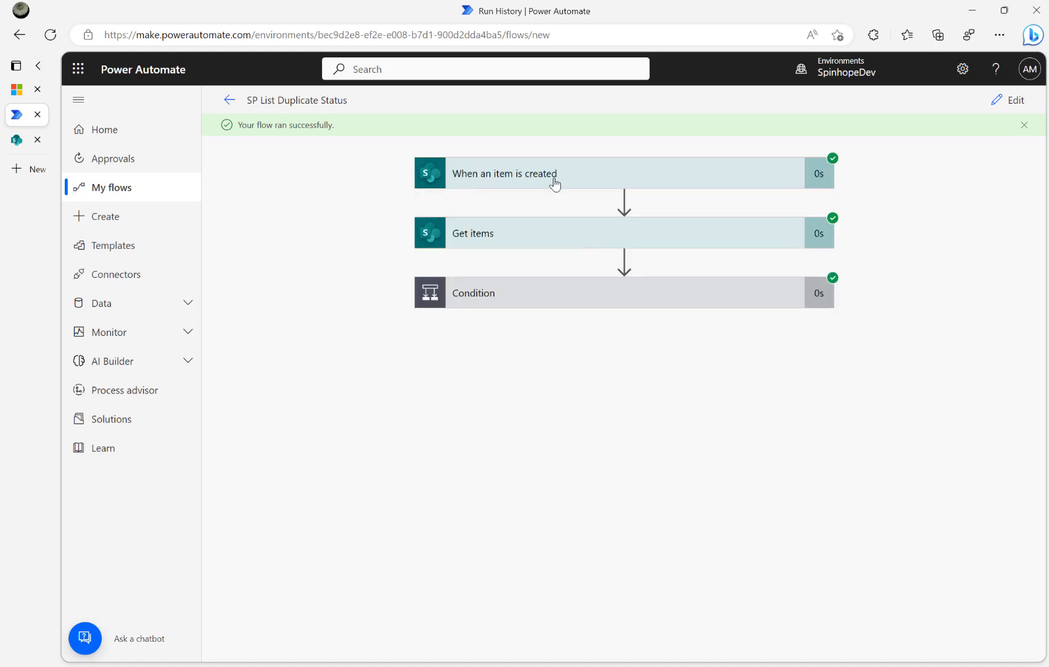
click(555, 179)
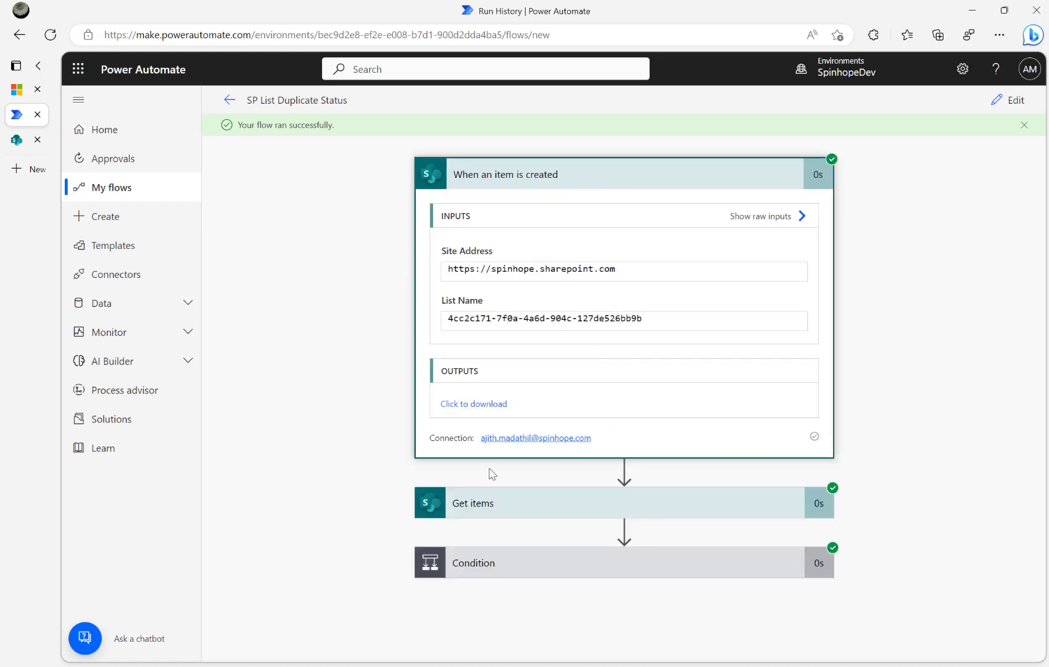
click(500, 506)
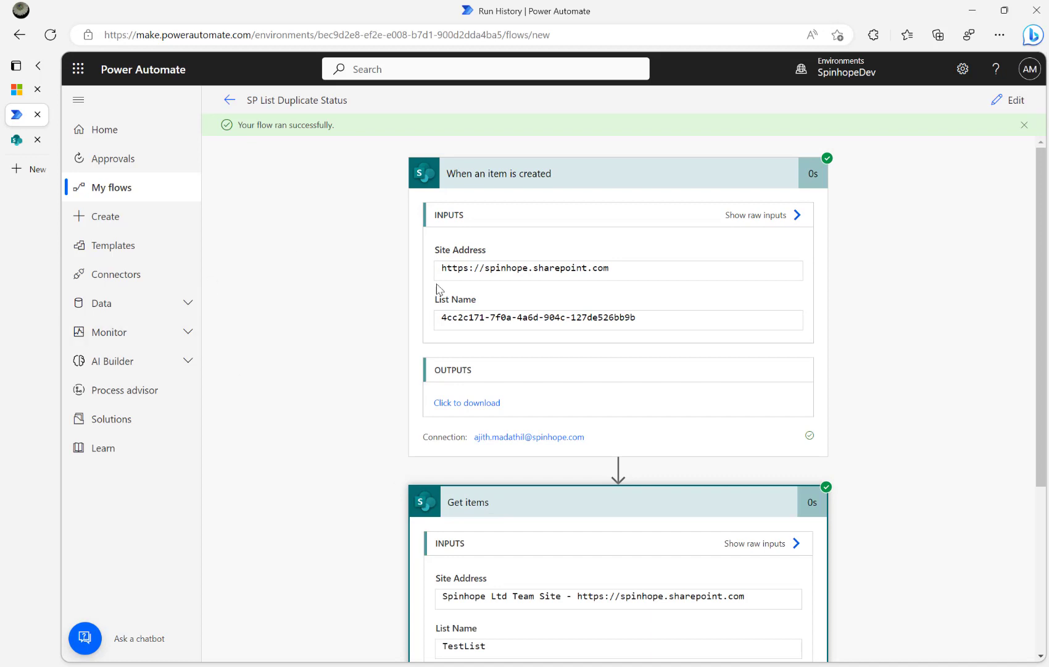
scroll(390, 279, down, 4)
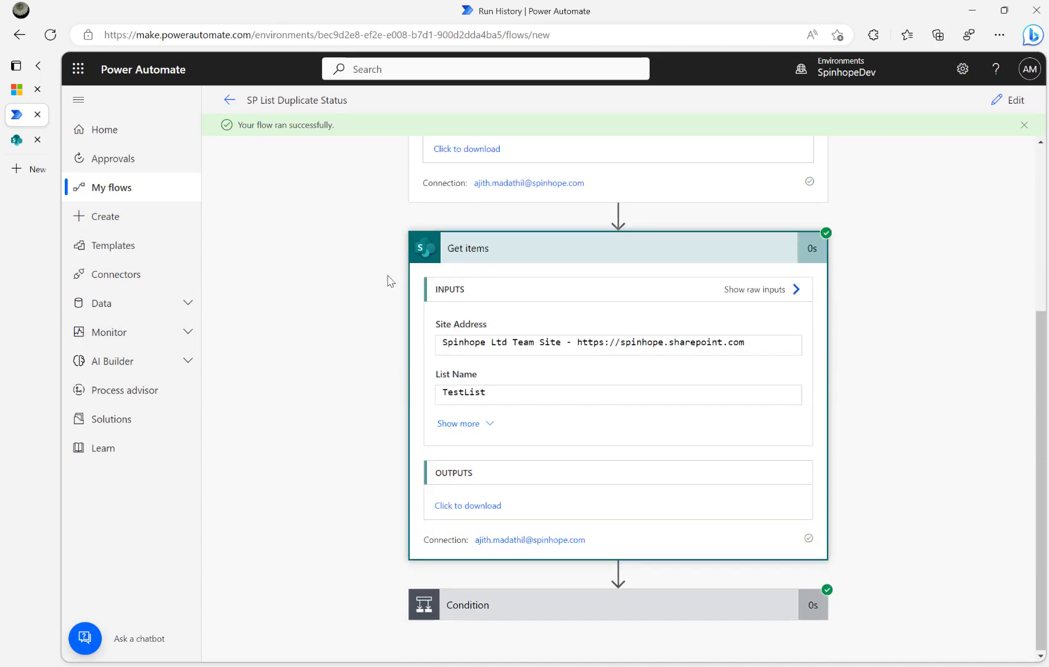
click(473, 429)
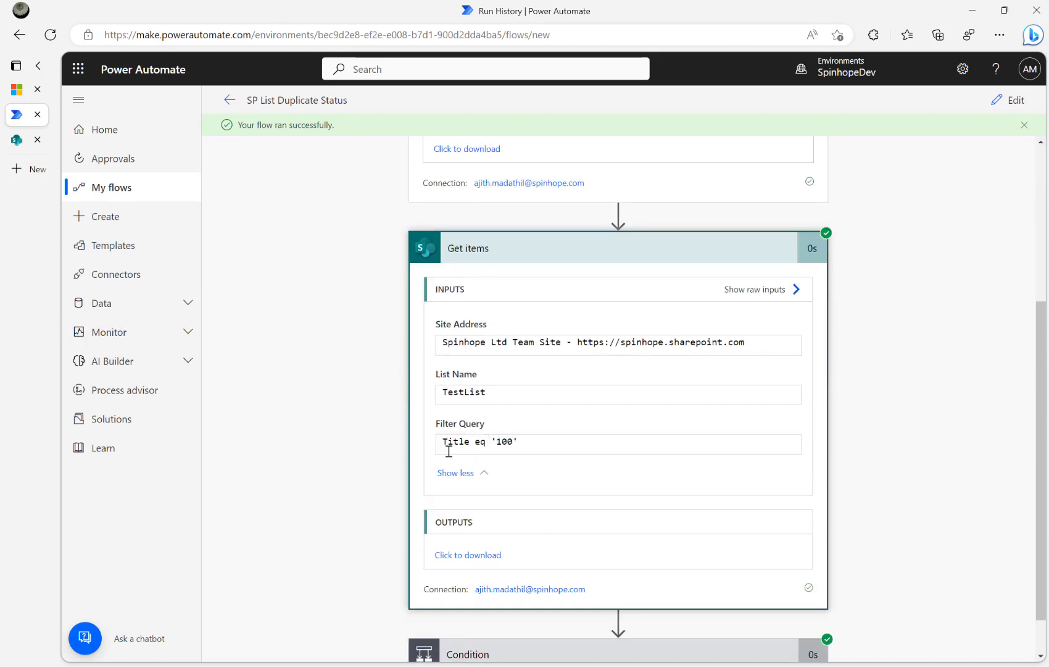
double_click(508, 440)
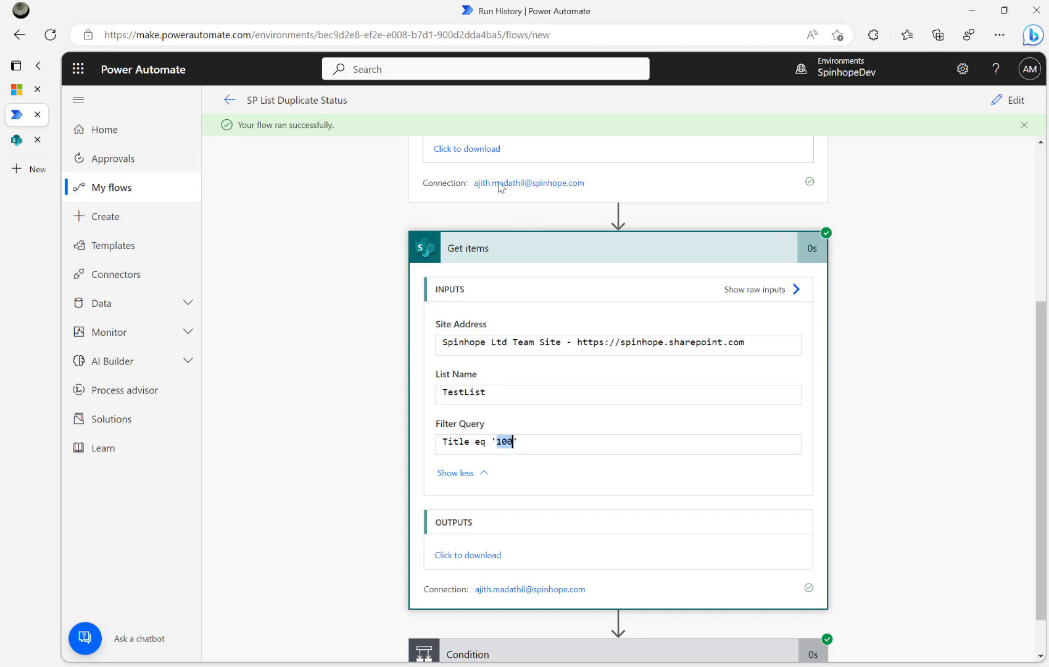
scroll(529, 613, down, 1)
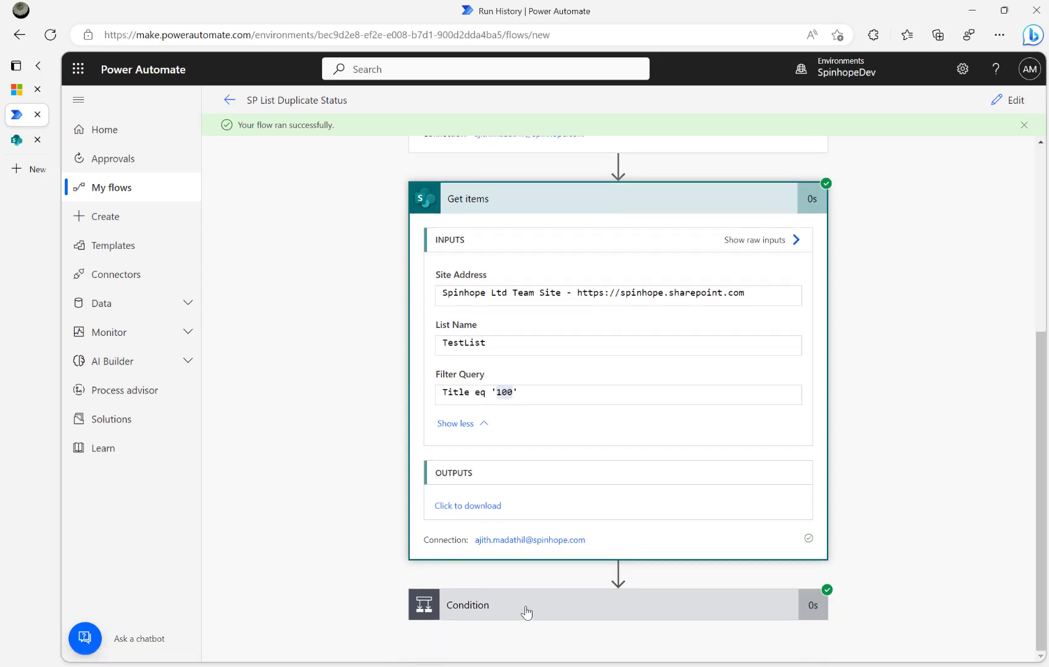
Check the run's Condition expression result and the status of Update item in the If yes branch
click(528, 612)
scroll(282, 478, down, 3)
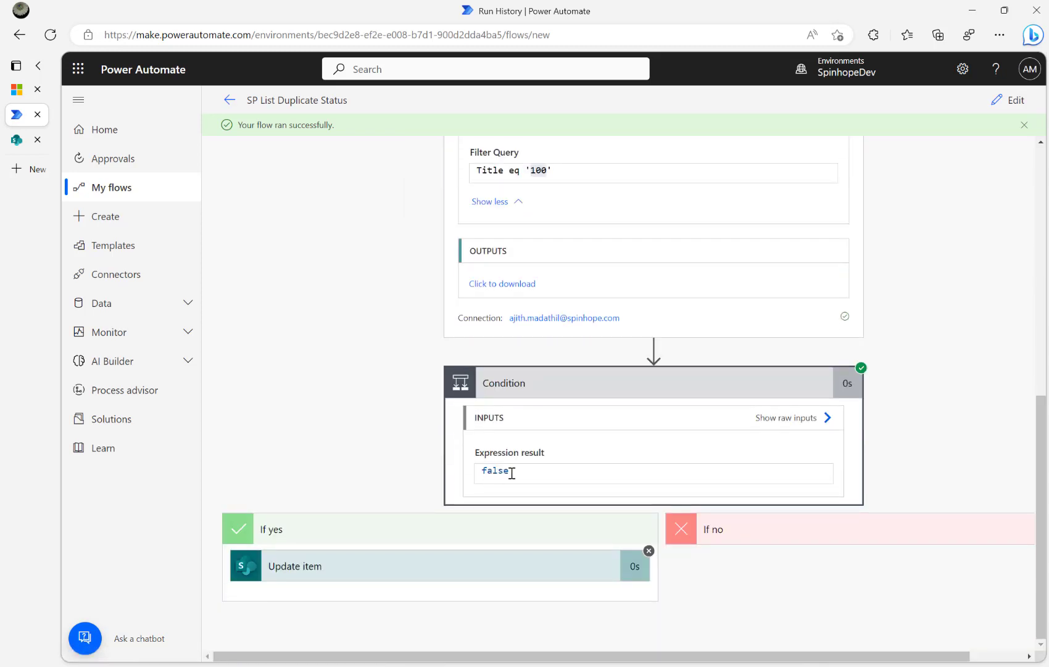
click(425, 566)
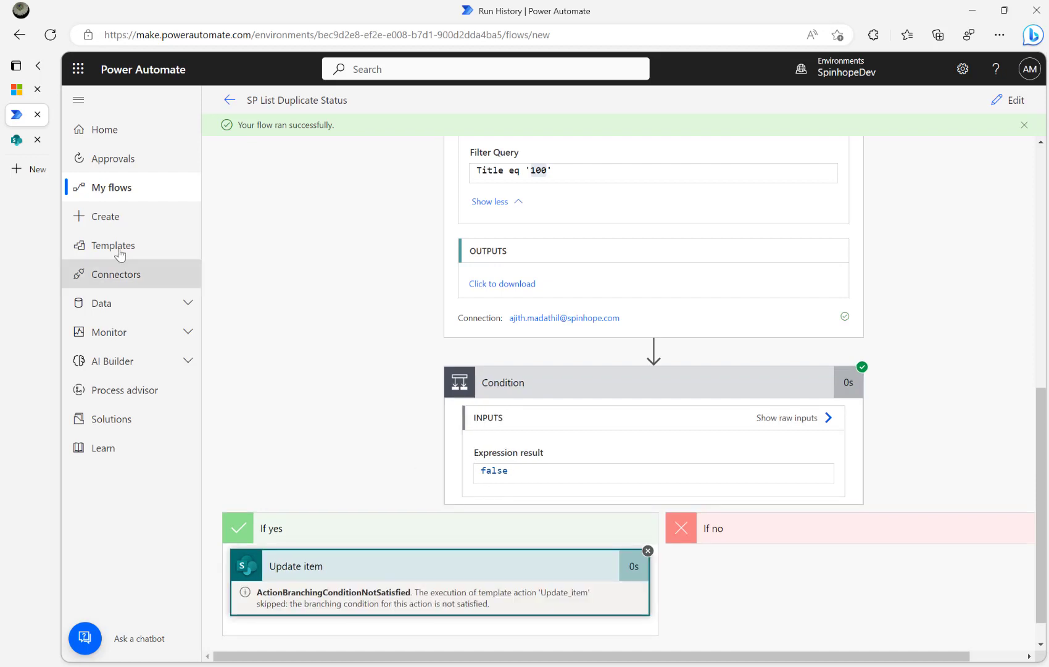
Switch to the SharePoint TestList, reload it, and check the Status column of the item titled 100
click(22, 139)
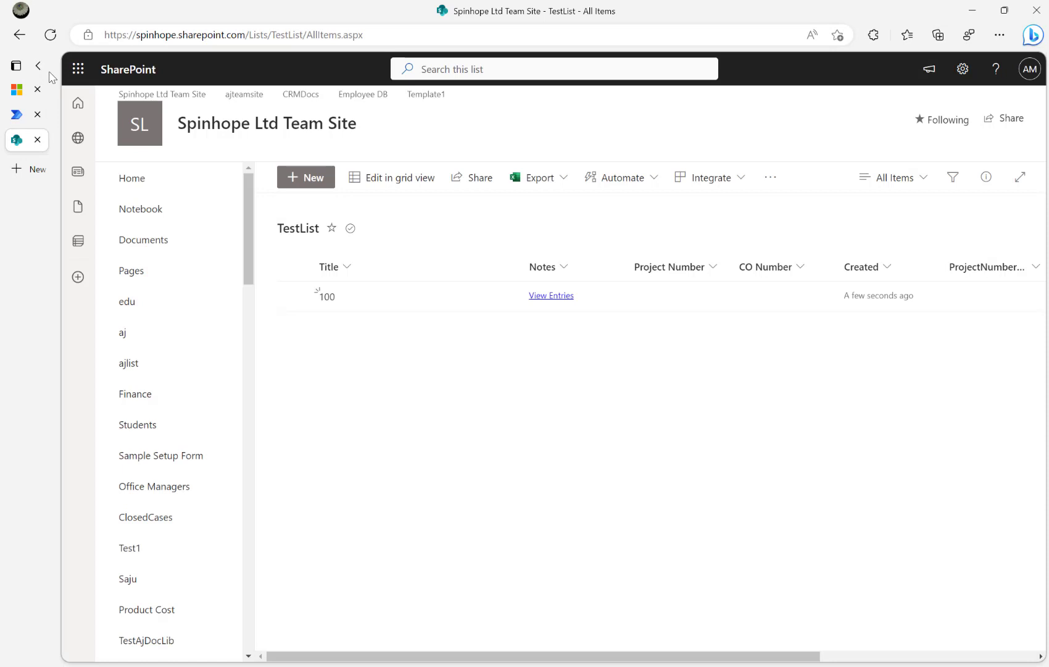
click(51, 34)
drag(782, 656, 1017, 656)
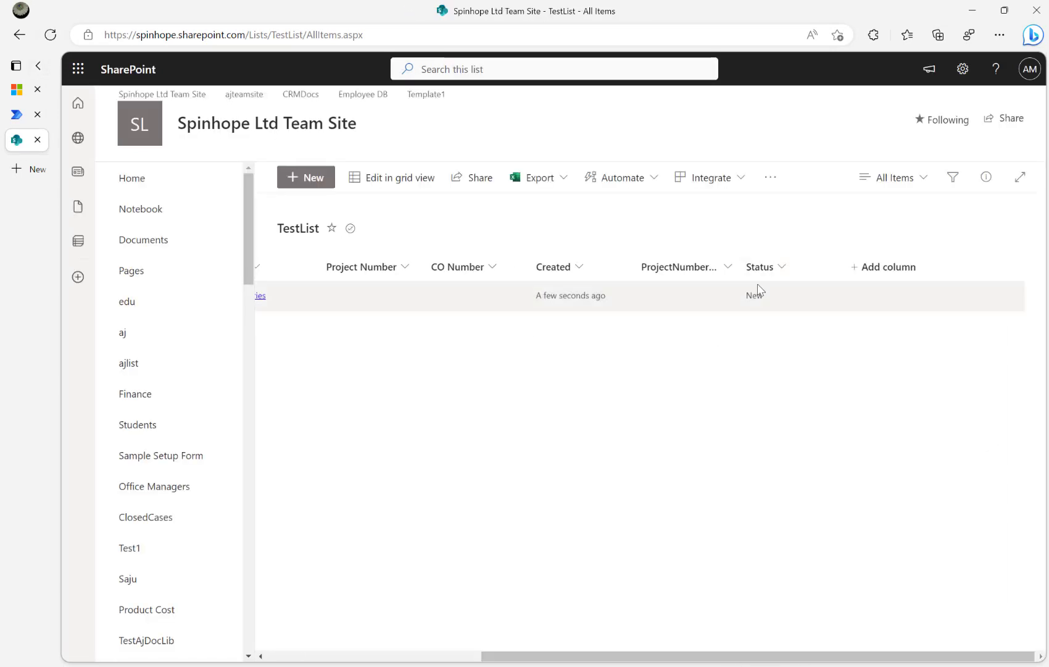
drag(619, 657, 403, 657)
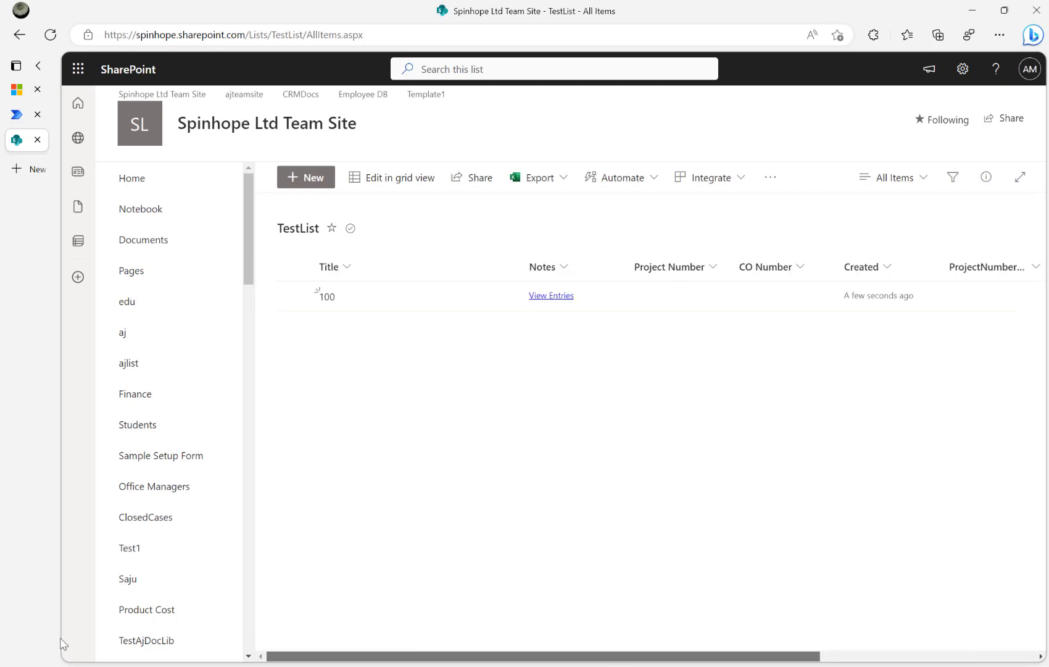
Create and save a second TestList item with title 100 and Project Number 100, and check its Status column
click(304, 179)
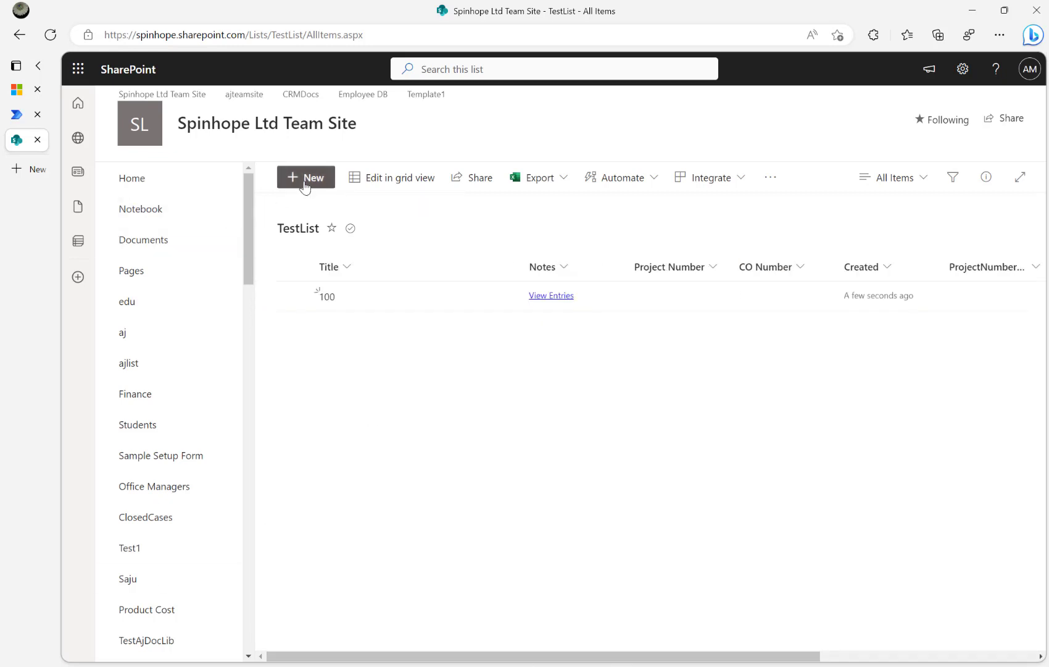
text(100)
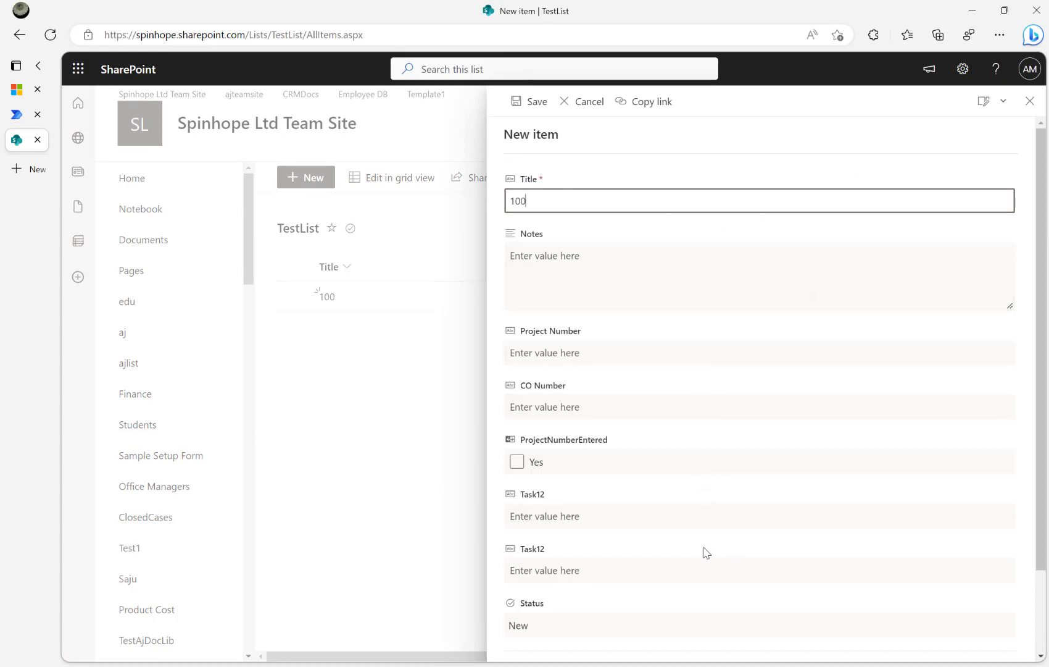
scroll(649, 541, down, 2)
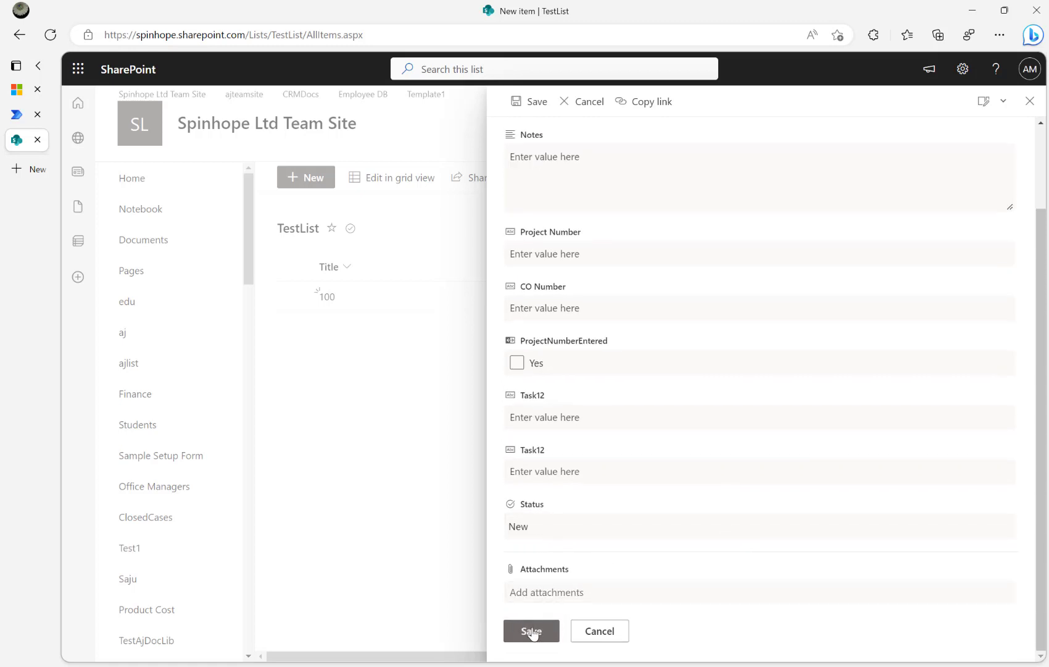
click(590, 254)
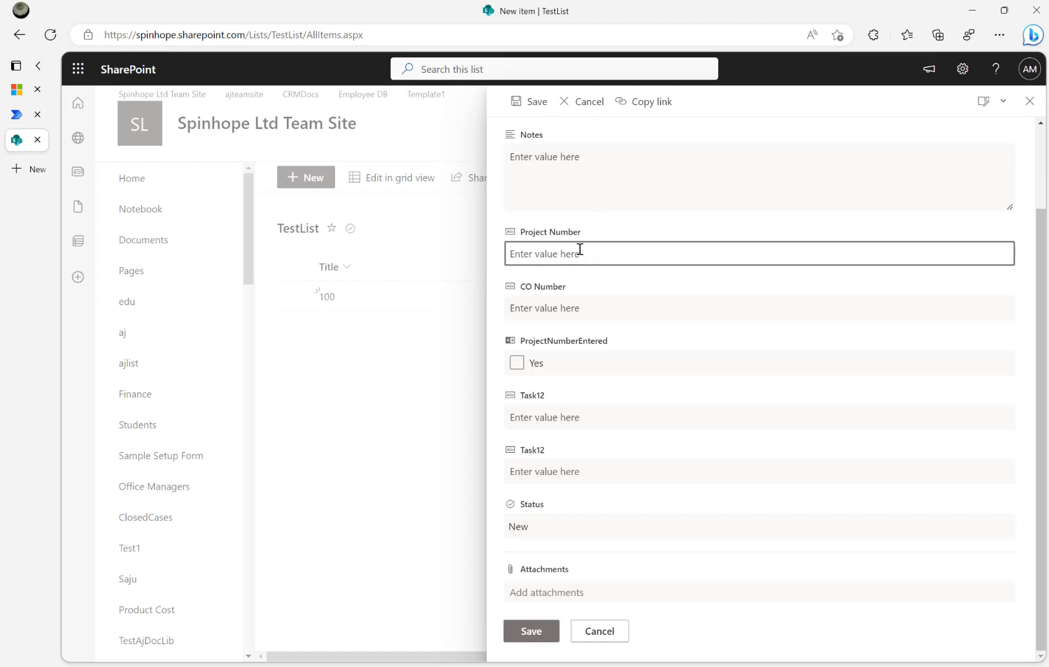
text(100)
click(528, 633)
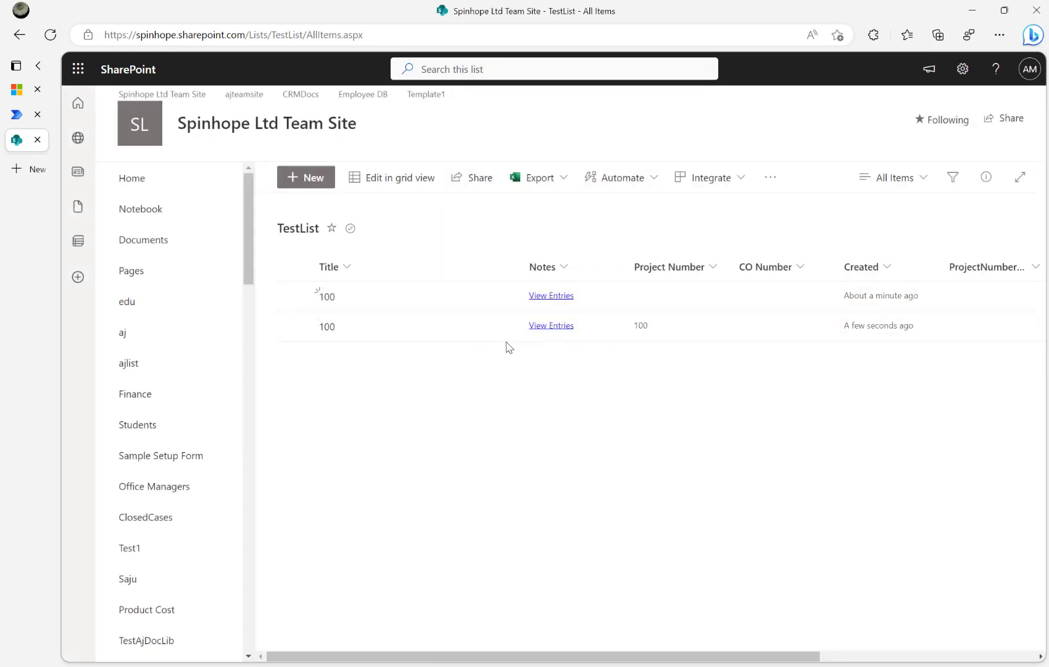
drag(644, 656, 977, 629)
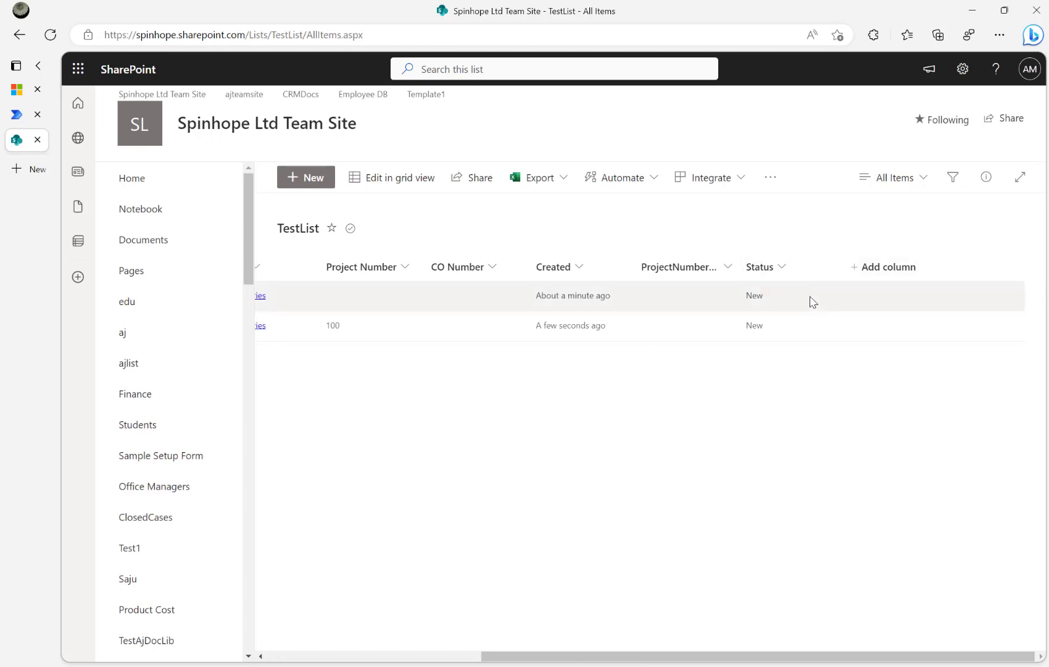
Switch to Power Automate, return to the flow's details page, and dismiss the ready-to-go notice with the option not to show it again
click(23, 113)
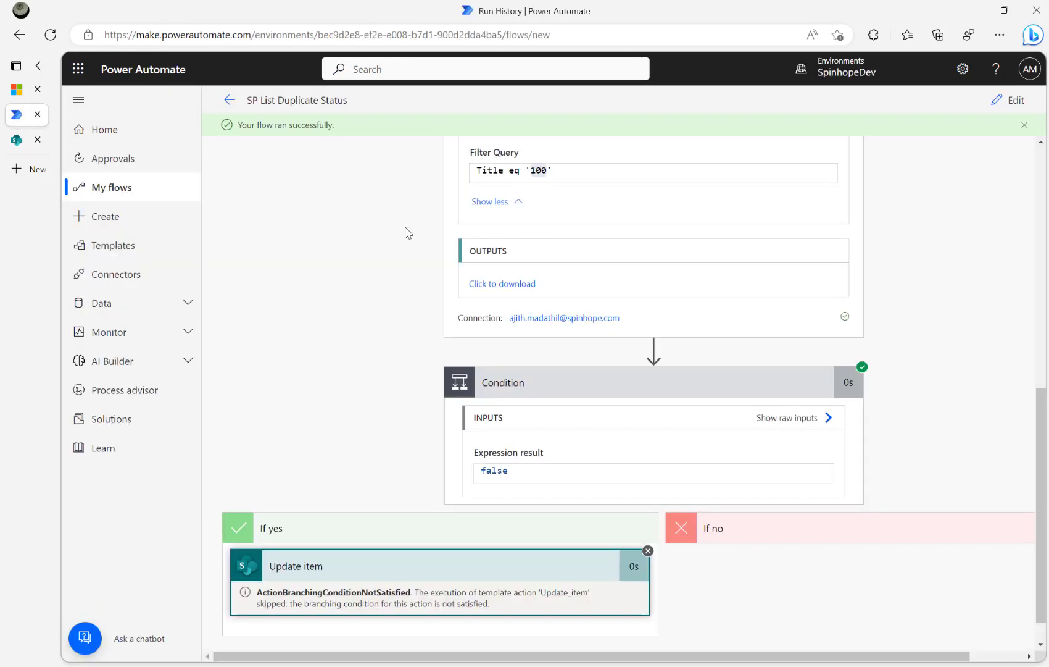
click(229, 102)
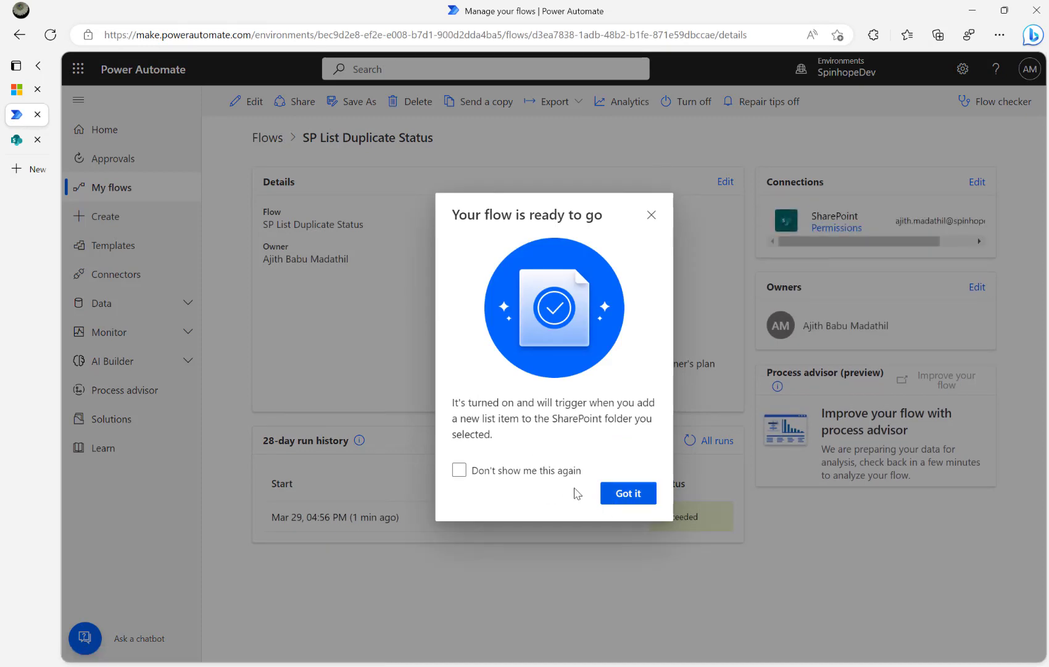
click(544, 474)
click(642, 498)
Refresh the flow's 28-day run history to look for the run triggered by the second item
click(693, 442)
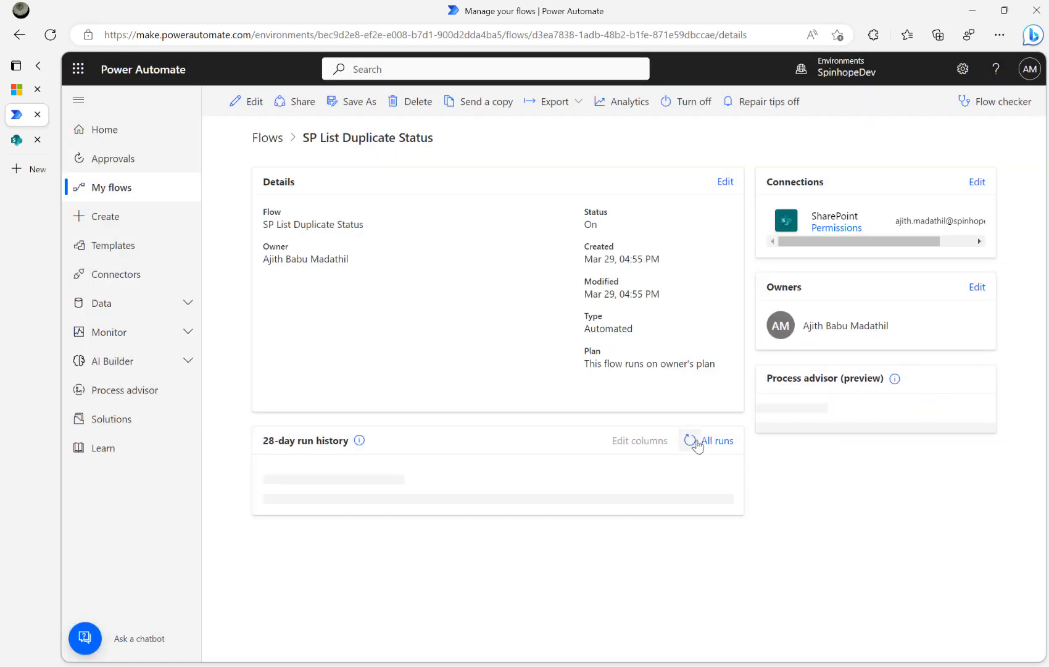
click(697, 442)
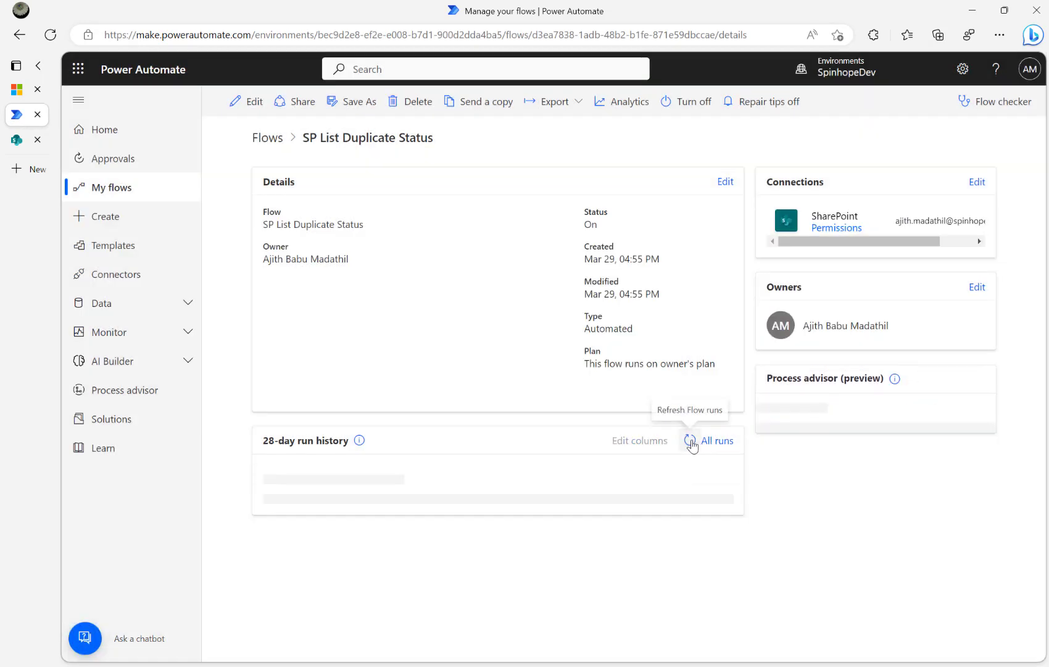
click(692, 442)
click(692, 442)
click(692, 442)
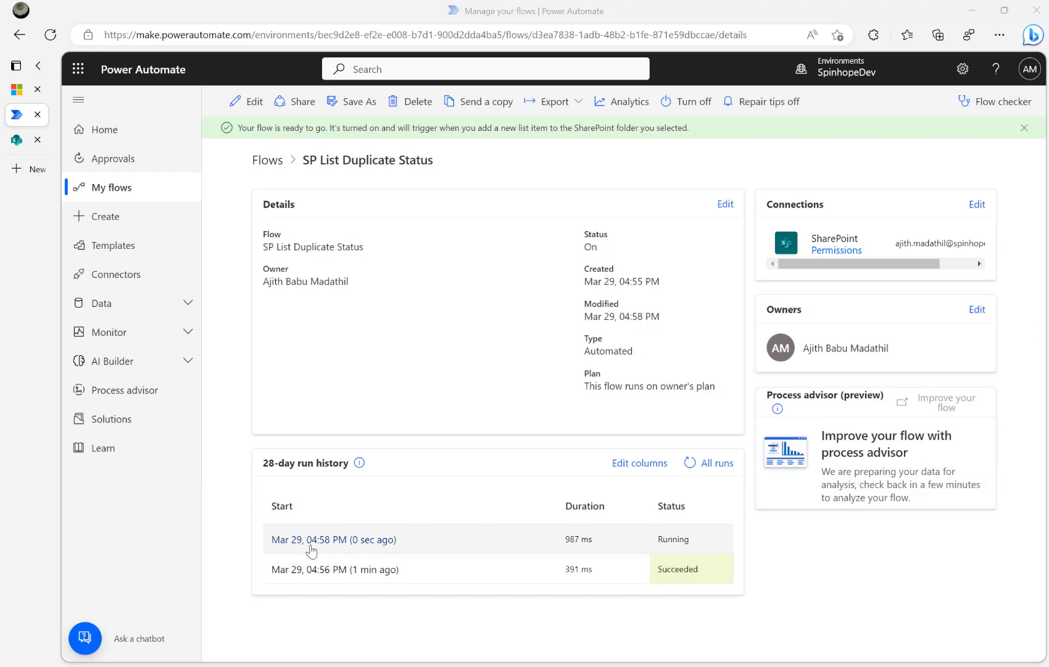
click(691, 463)
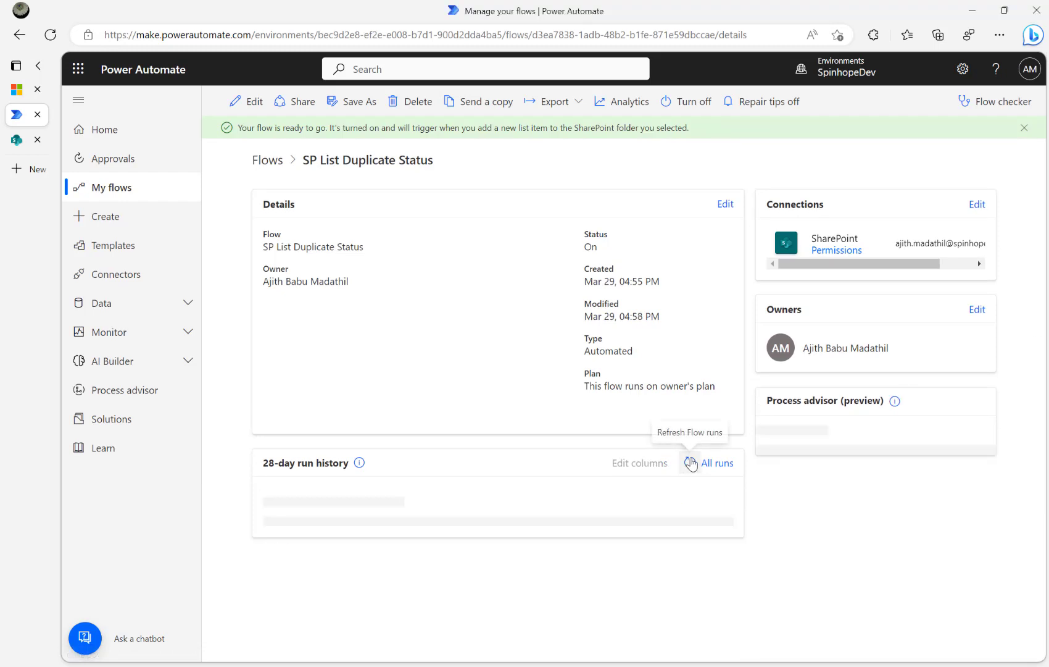
Open the newest run from the run history and examine the full Get items inputs, including the filter query
click(357, 547)
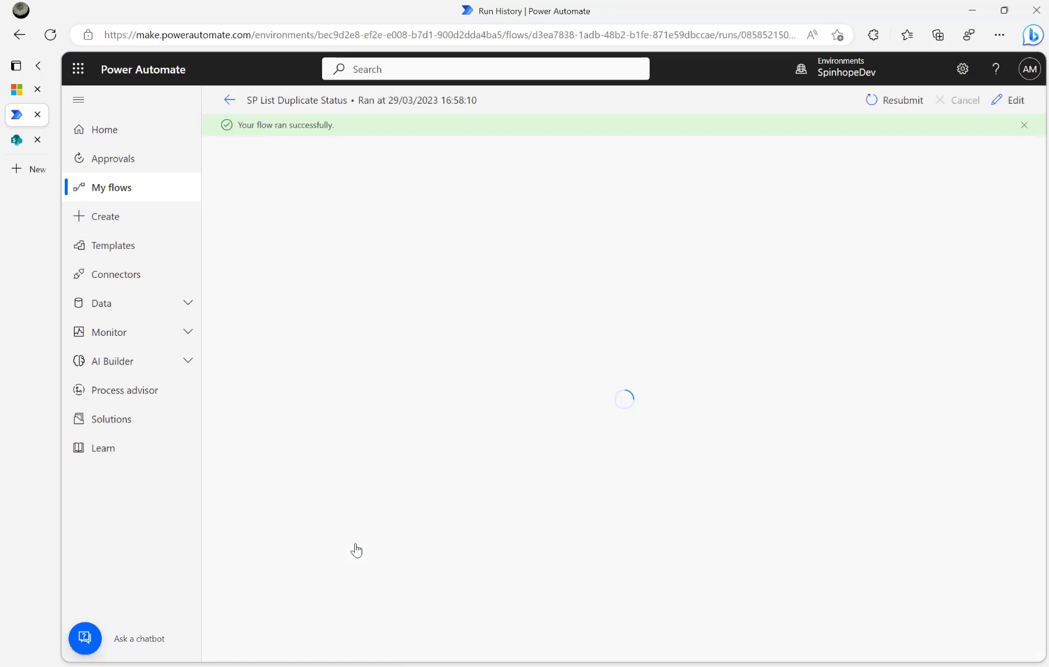
click(228, 101)
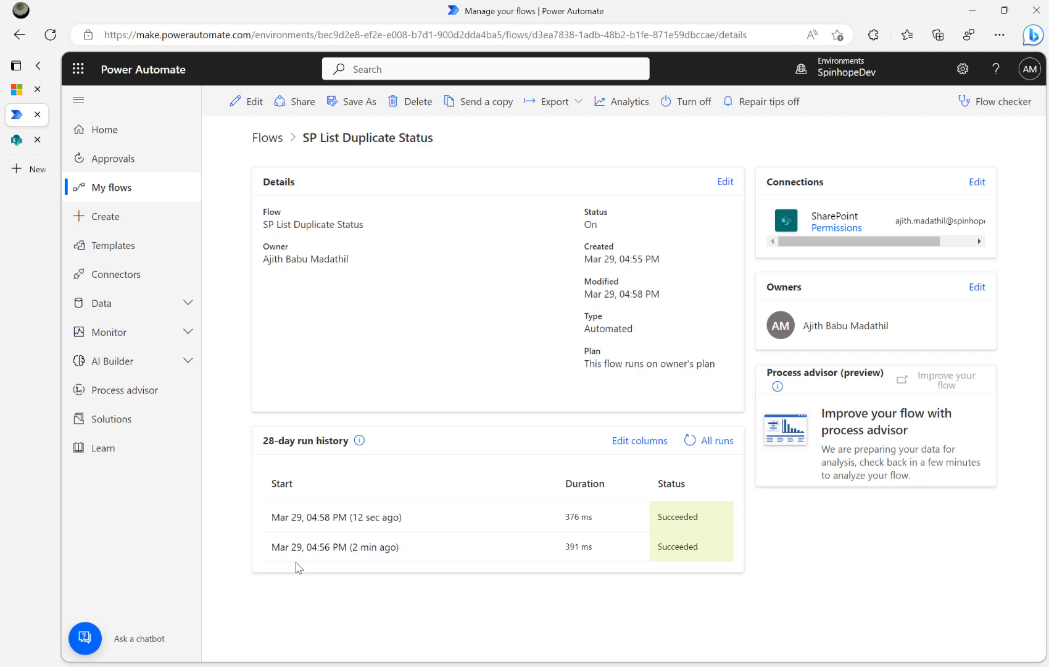
click(379, 519)
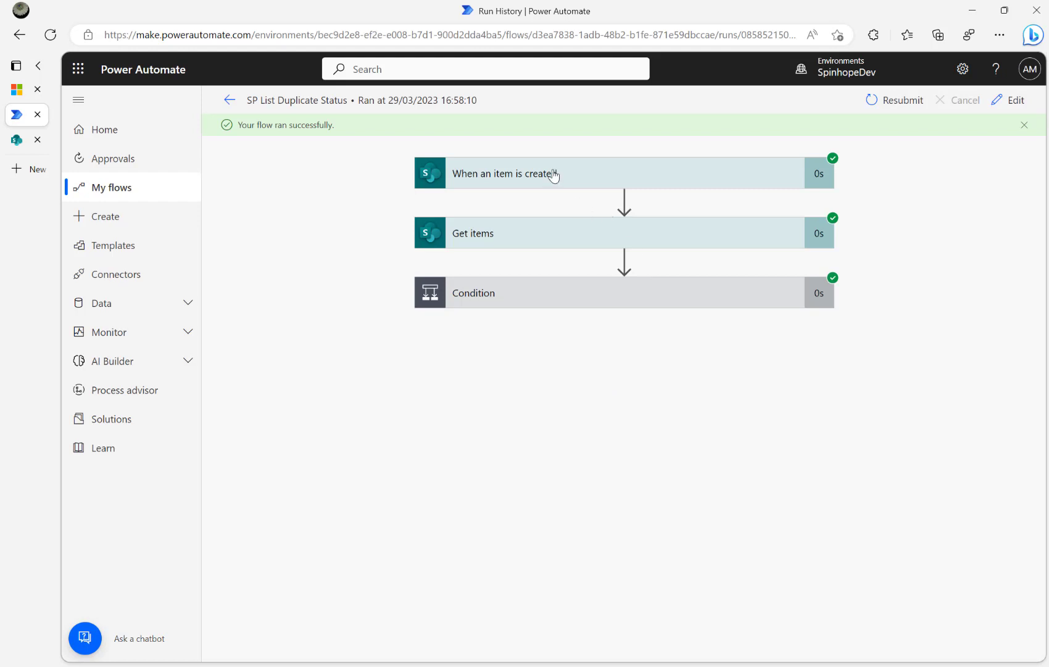
click(554, 176)
click(554, 176)
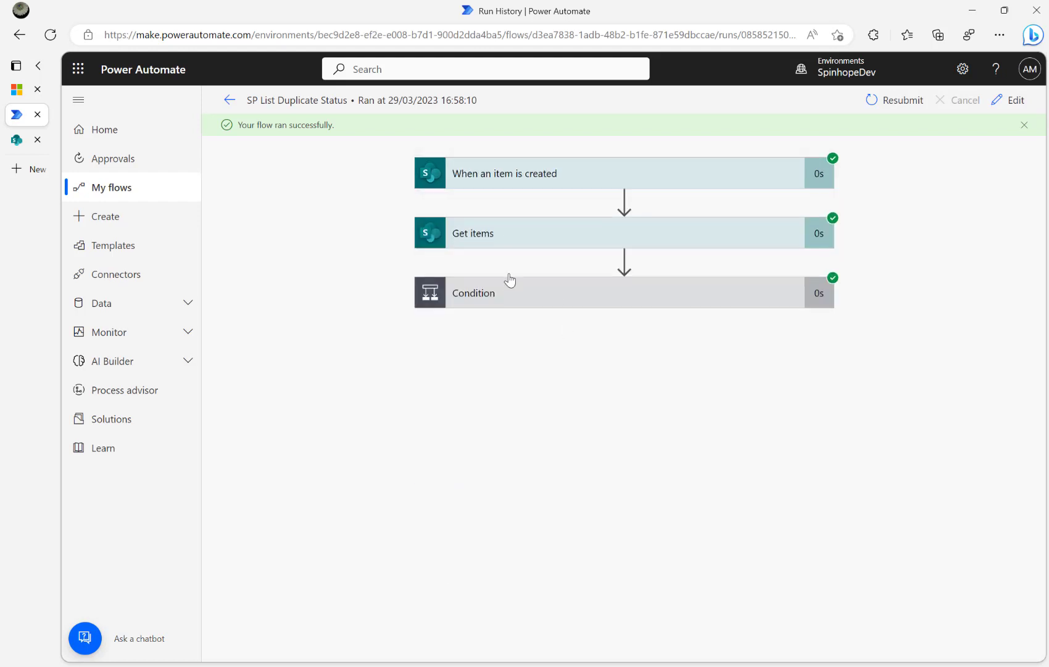
click(508, 232)
click(490, 408)
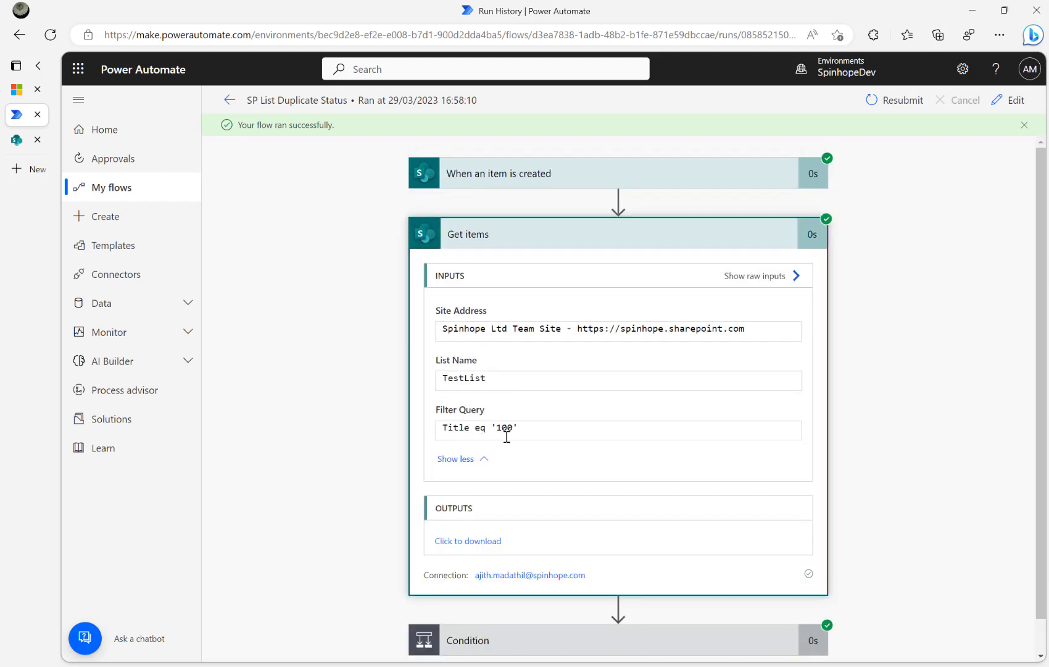
scroll(239, 465, down, 1)
Expand the run's Condition and Update item to check the expression result and the Id passed to the update
click(480, 605)
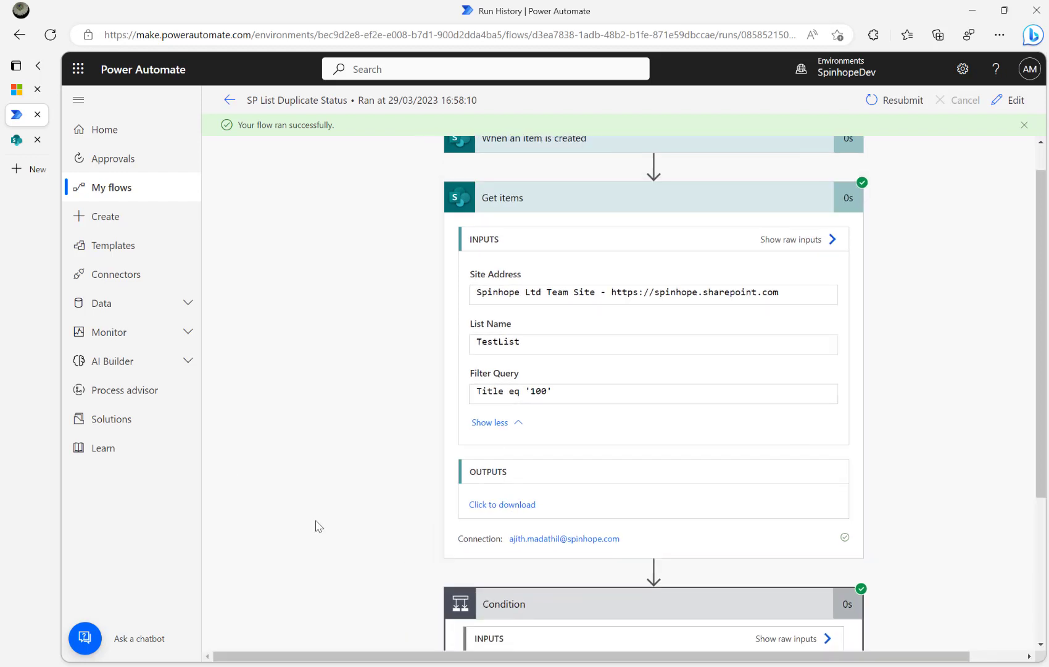
scroll(316, 525, down, 3)
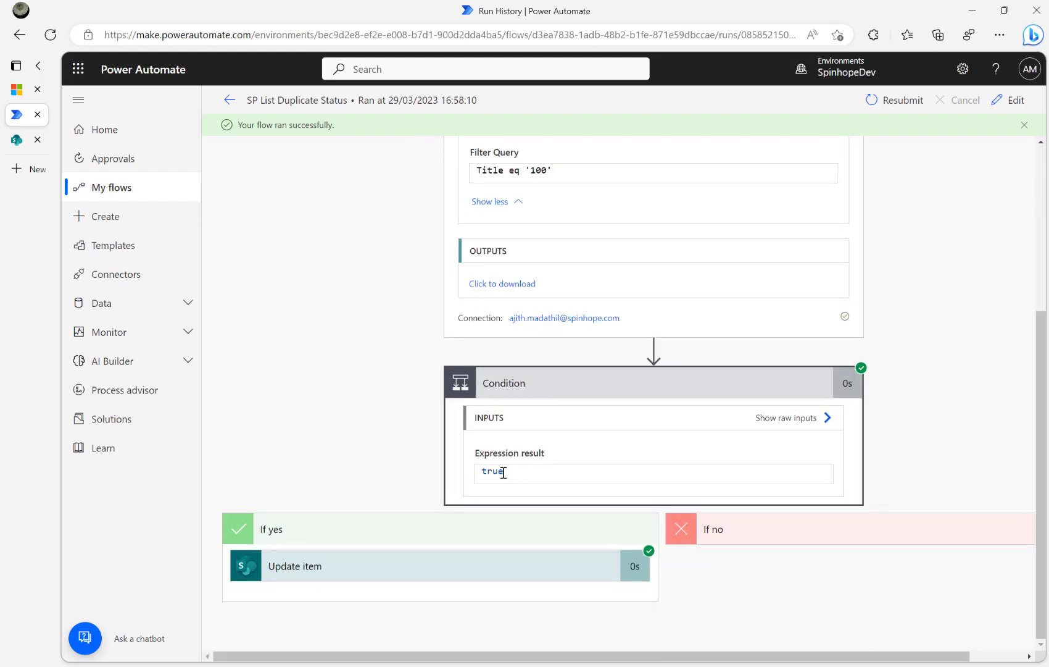
click(398, 570)
scroll(412, 541, down, 3)
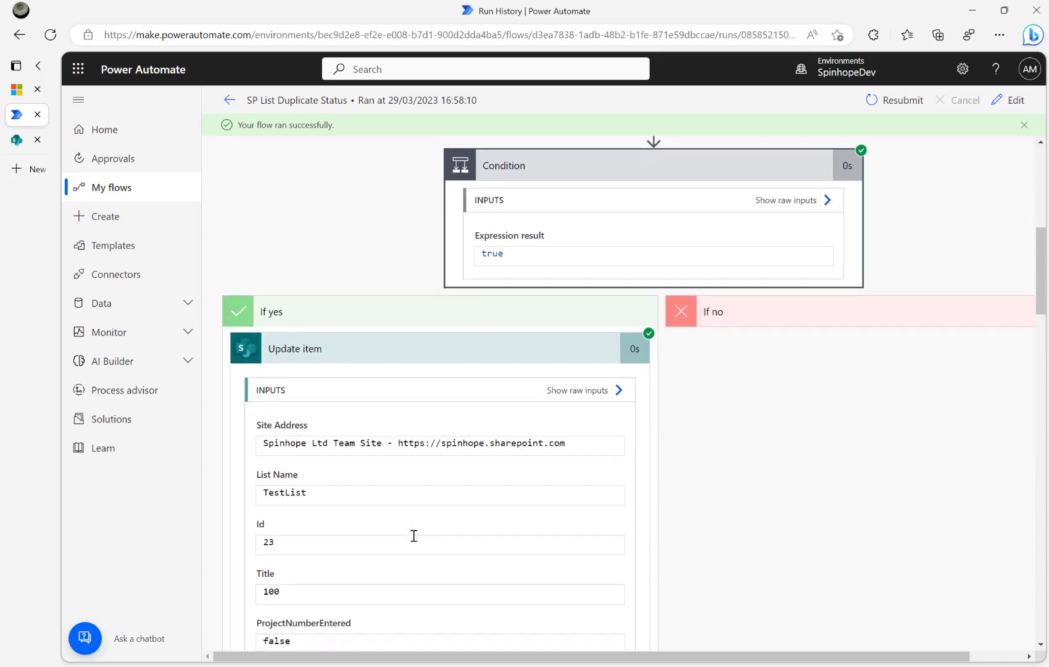
drag(282, 532, 209, 534)
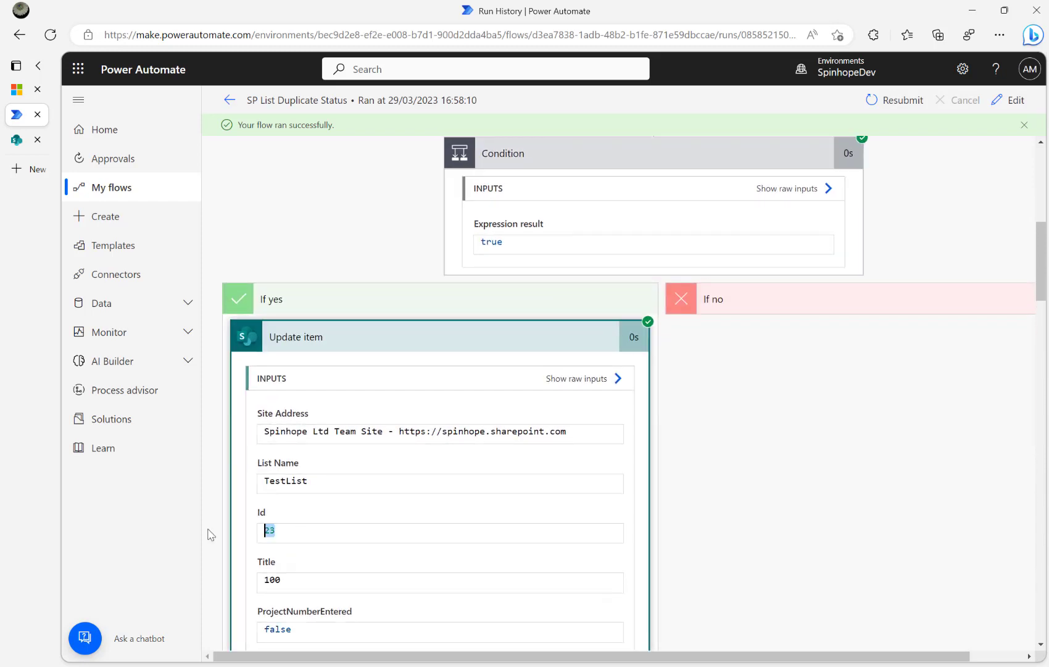
scroll(407, 530, up, 1)
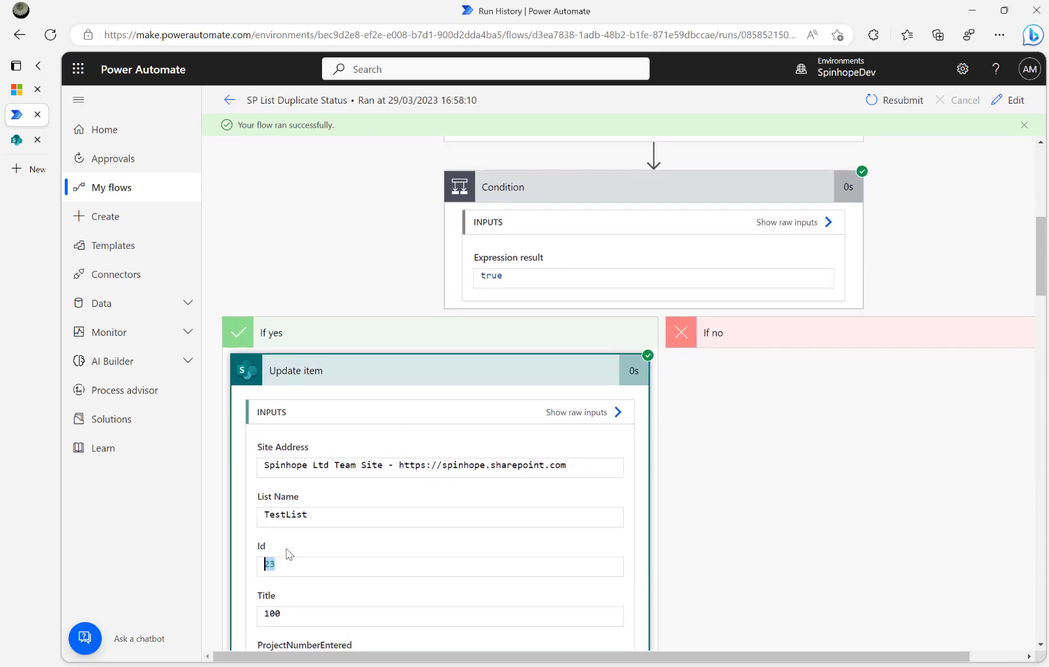
scroll(319, 257, up, 6)
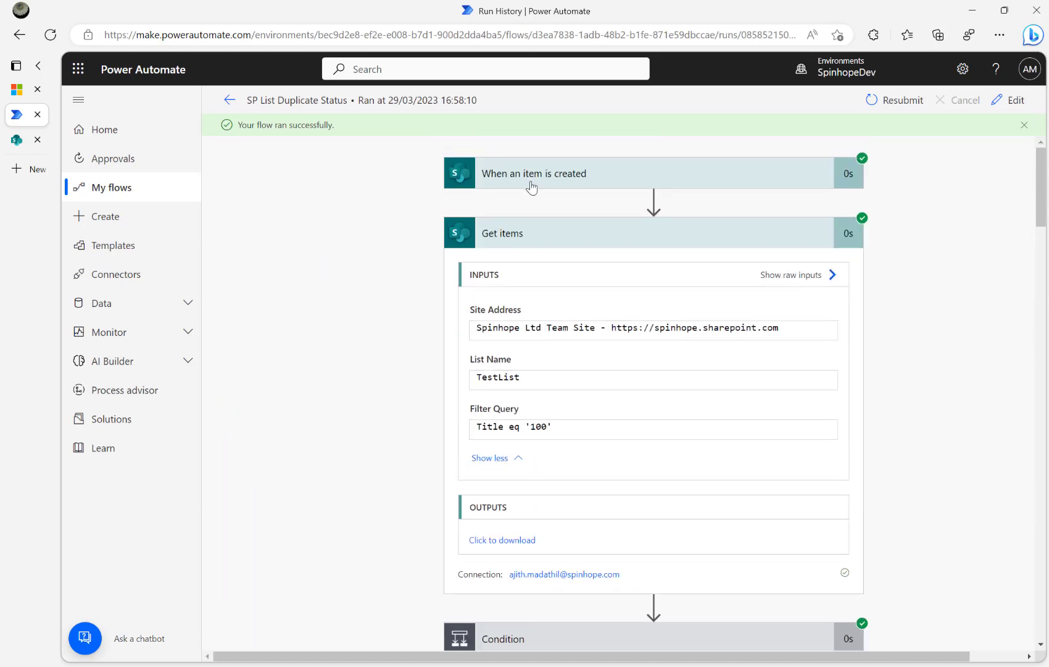
Open the raw outputs of the run's item-created trigger, search them for 23 to check the item's ID, and close the output page
click(531, 187)
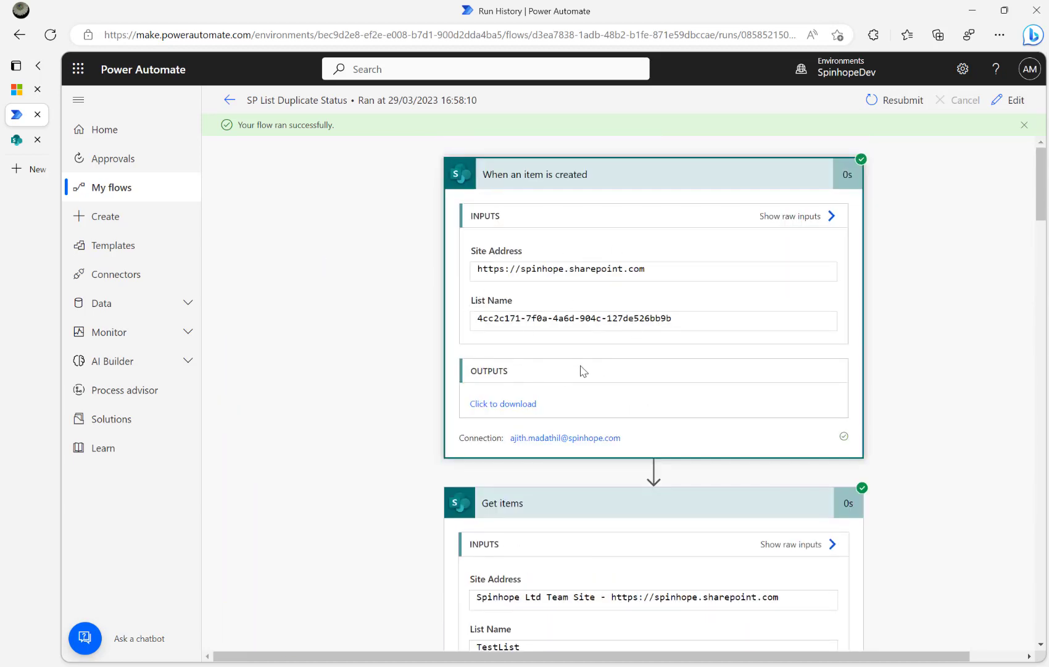
click(500, 405)
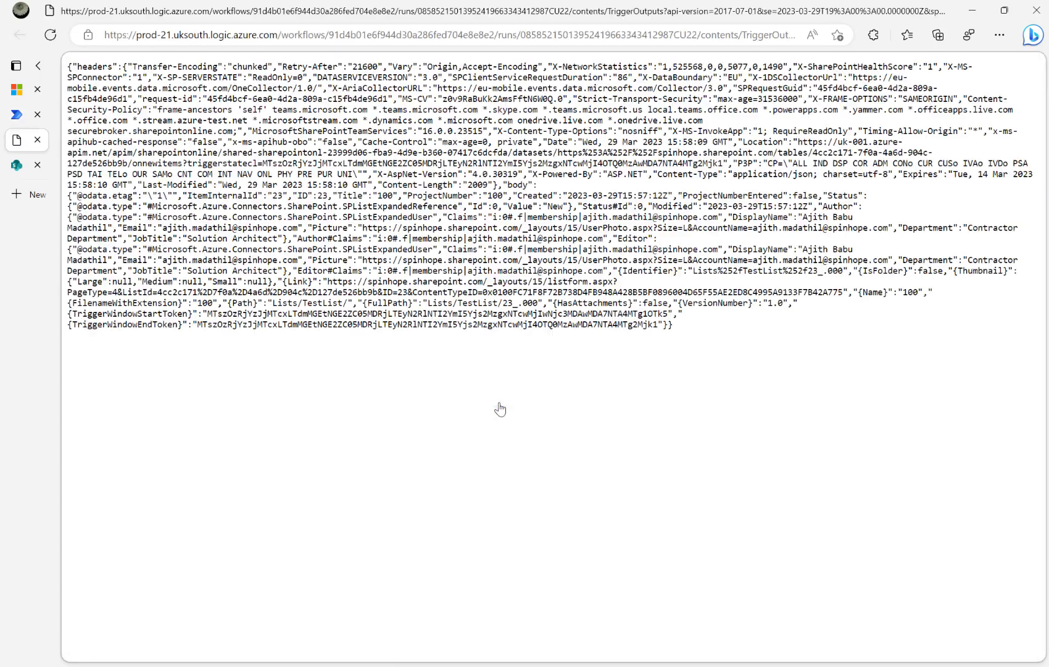
key(ctrl+f)
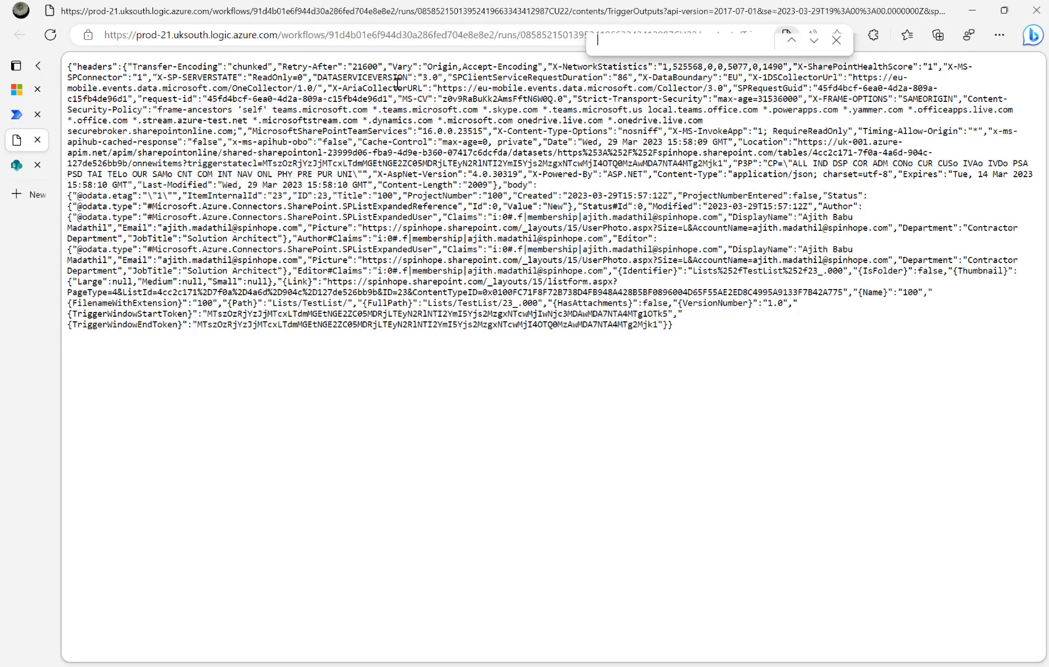
text(23)
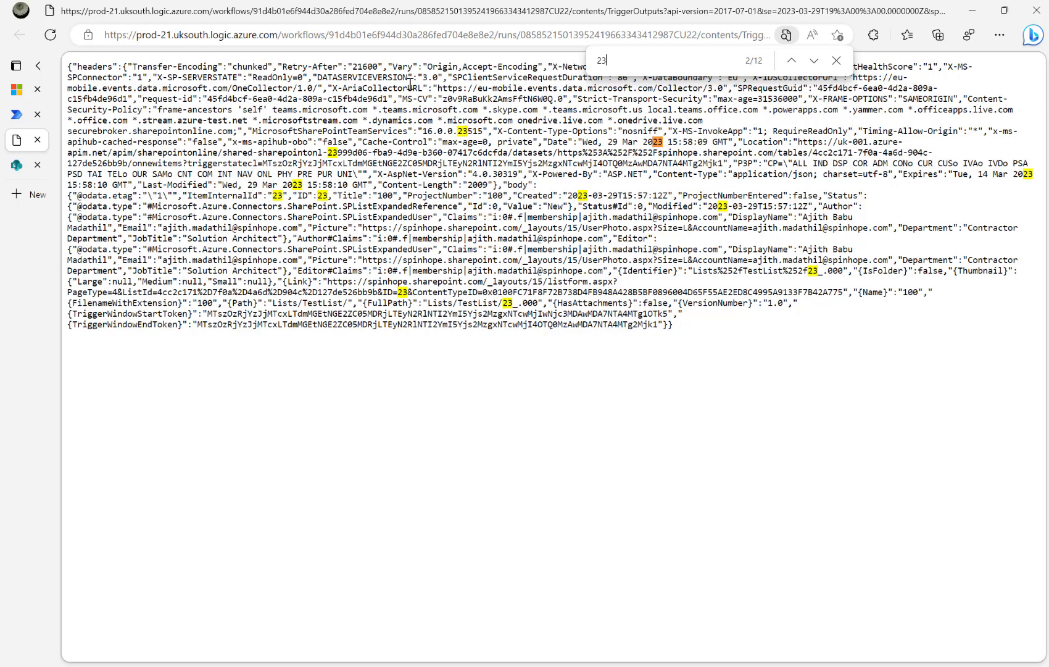
key(Return)
key(Return)
key(Return)
drag(185, 197, 329, 199)
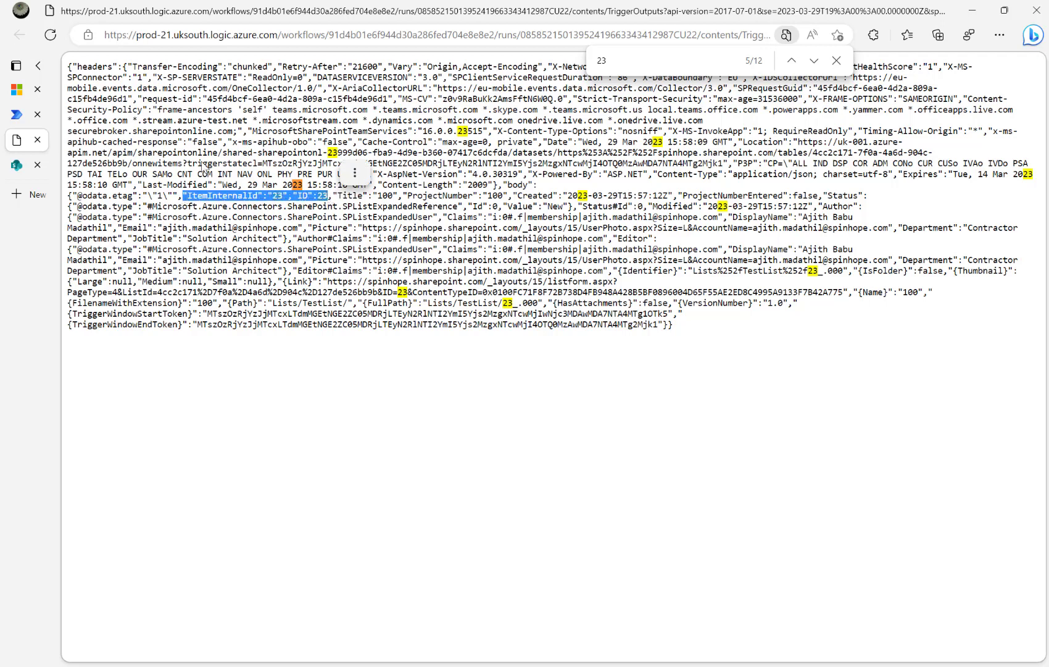
click(39, 141)
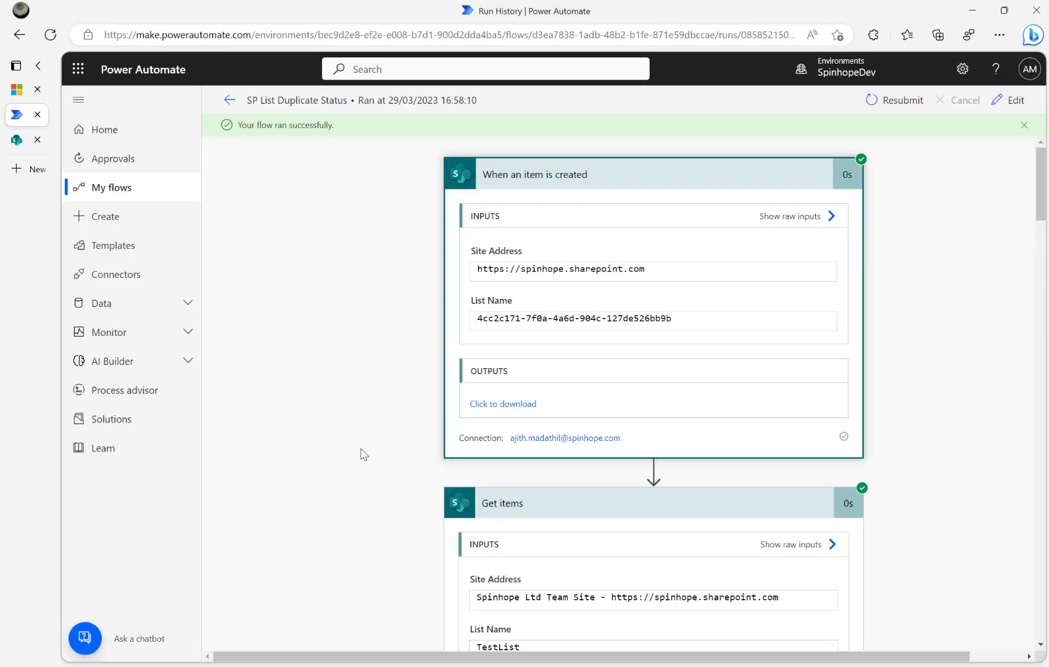
Review the run's Update item inputs, return to the flow's details, and check the items' Status values in the SharePoint TestList
scroll(570, 296, down, 1)
scroll(569, 295, down, 5)
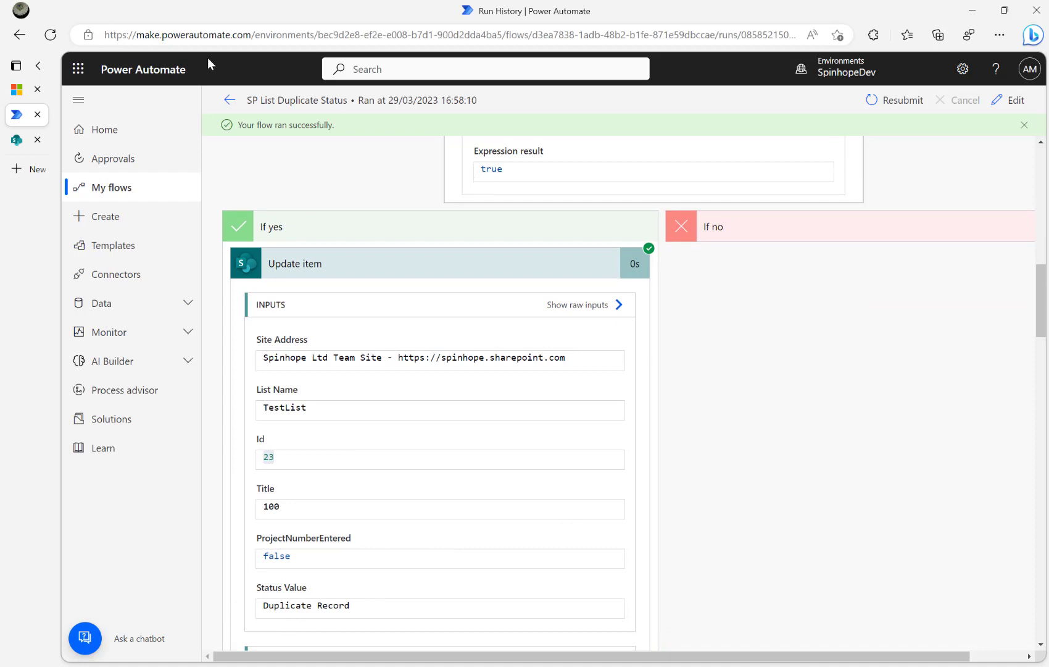
click(230, 99)
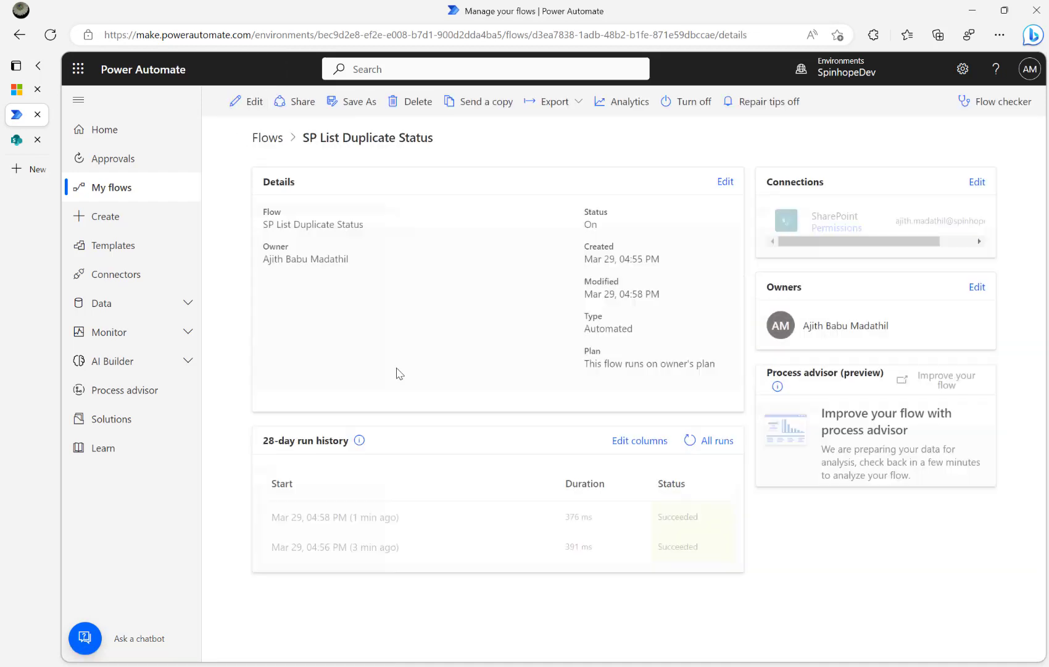
click(16, 139)
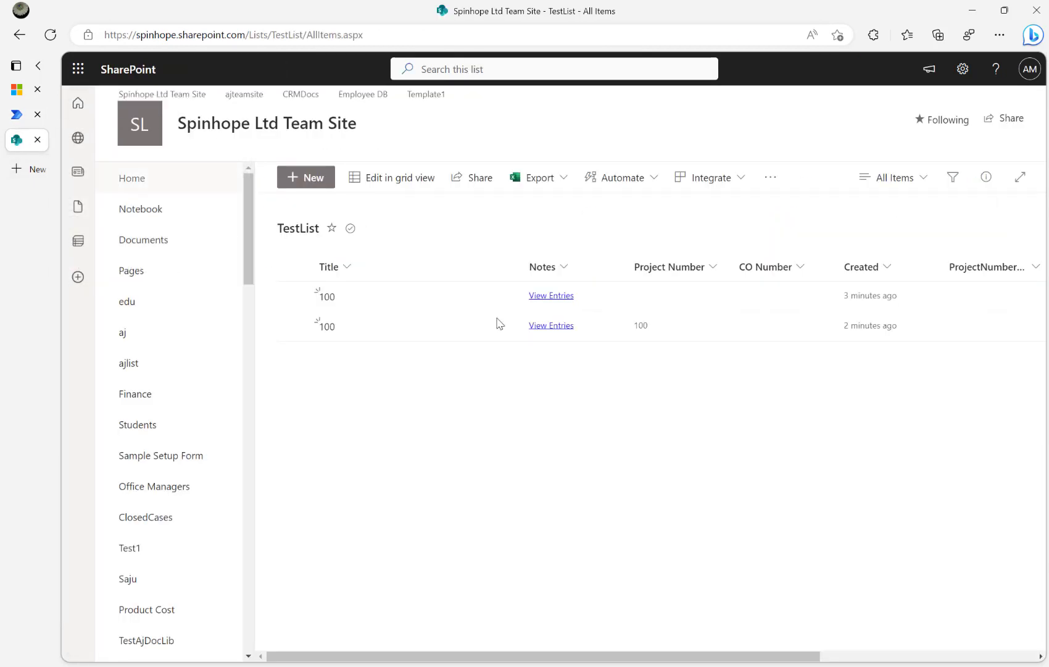
drag(757, 659, 973, 660)
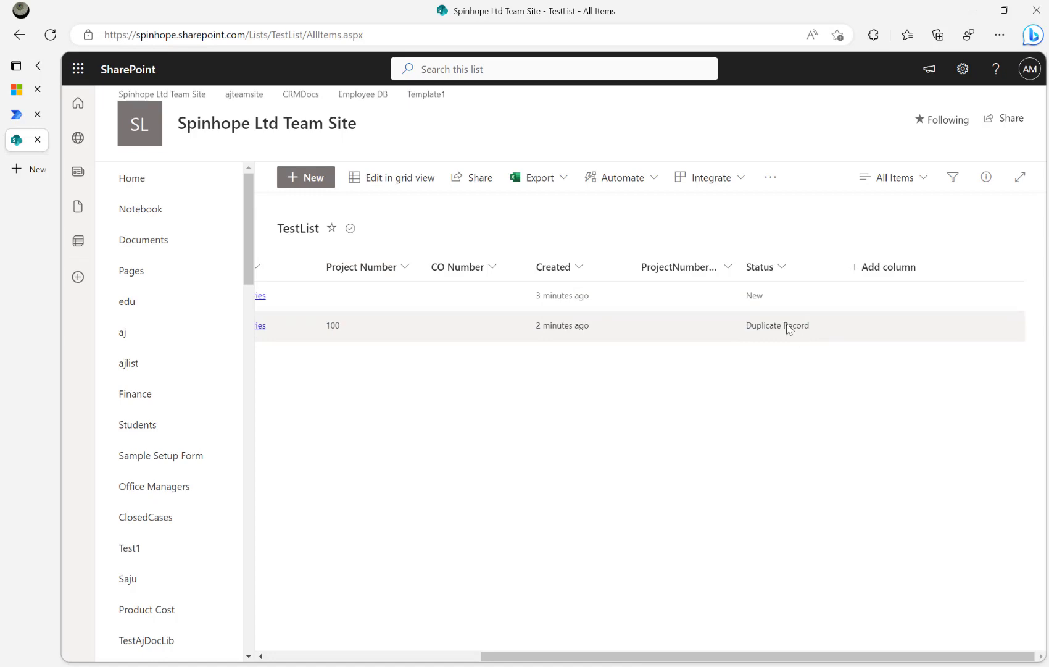
Open the SP List Duplicate Status flow for editing and reread the update and email requirements in the community forum post
click(18, 114)
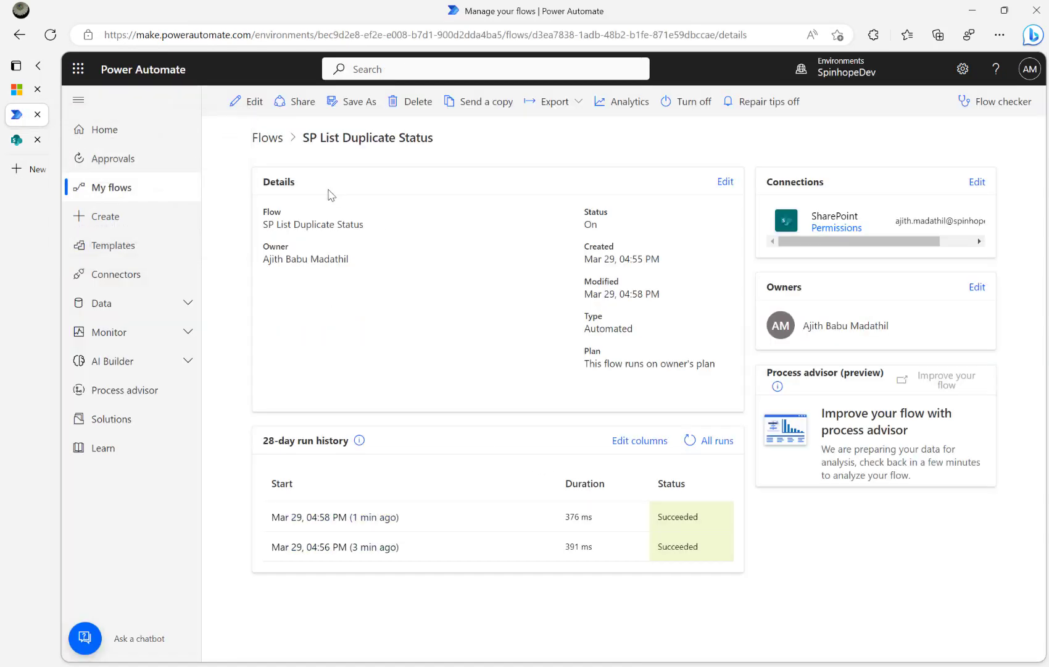
click(243, 103)
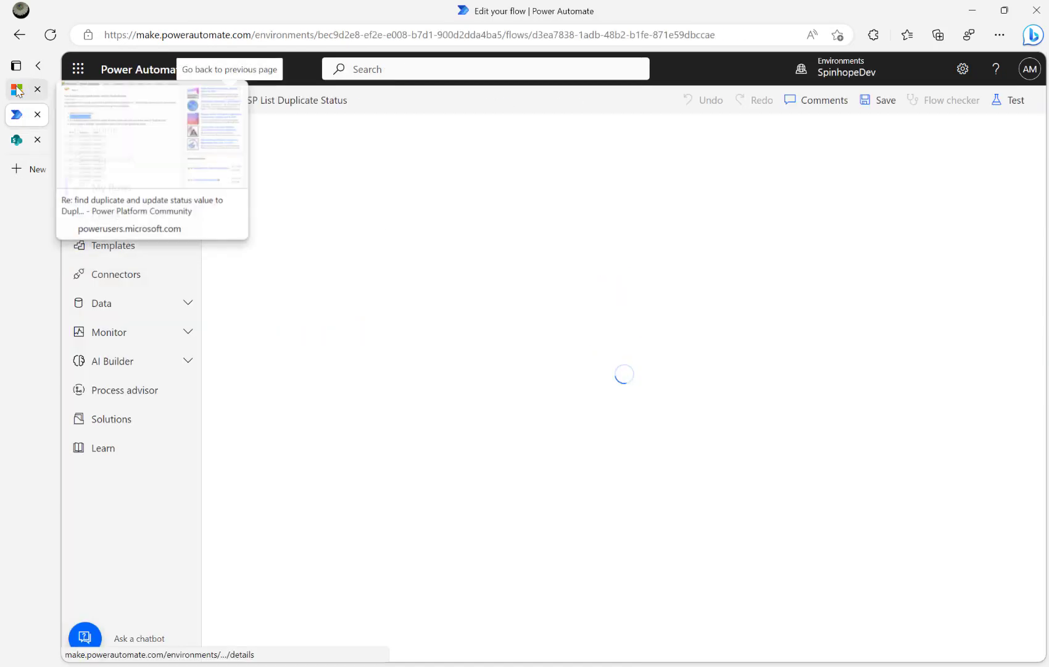
click(17, 91)
click(408, 384)
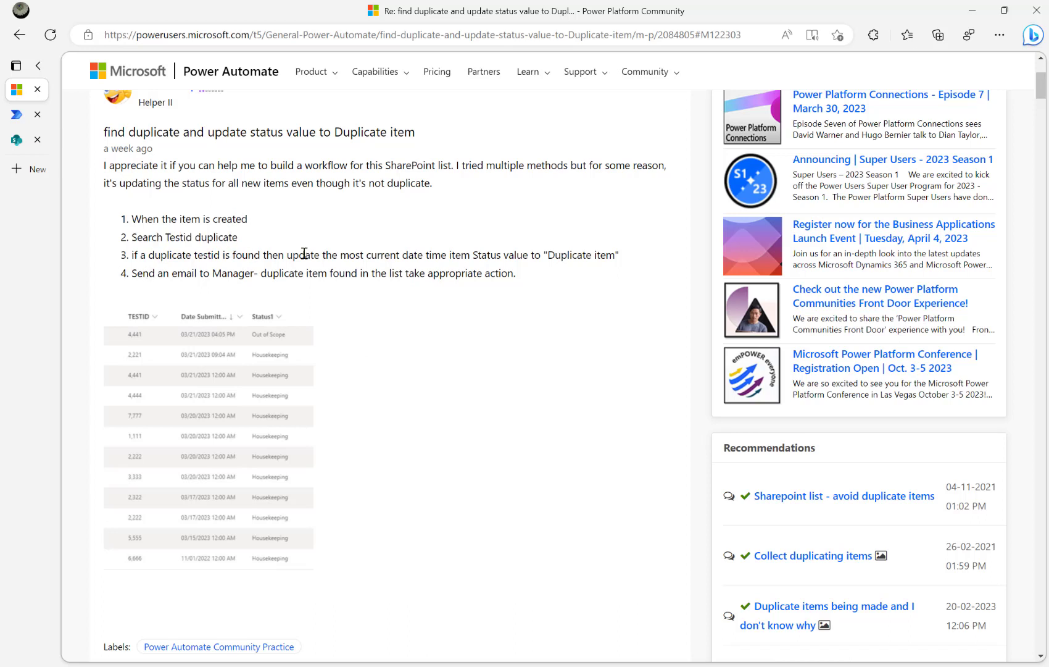
drag(304, 253, 503, 252)
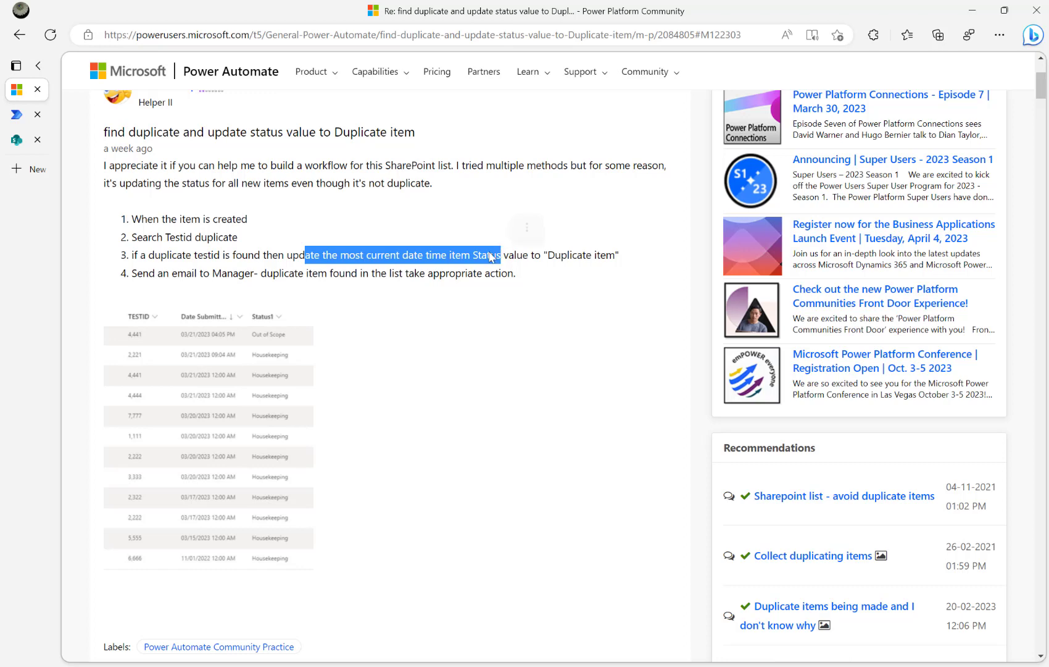
click(373, 261)
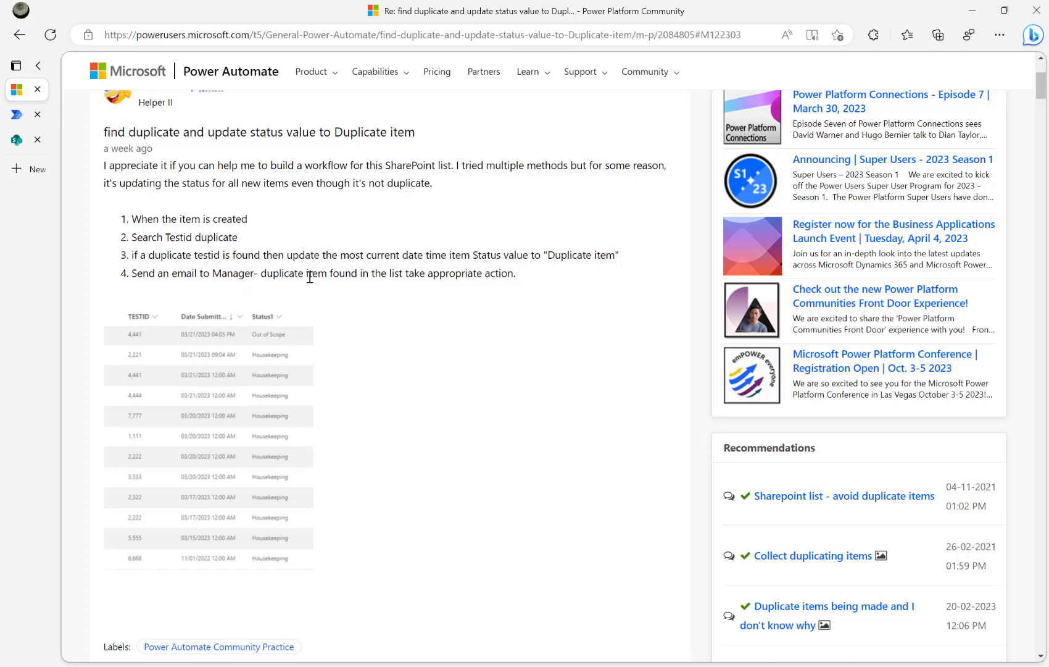
Try to add a send email action after Update item in the If yes branch of the flow's Condition
click(19, 114)
click(493, 260)
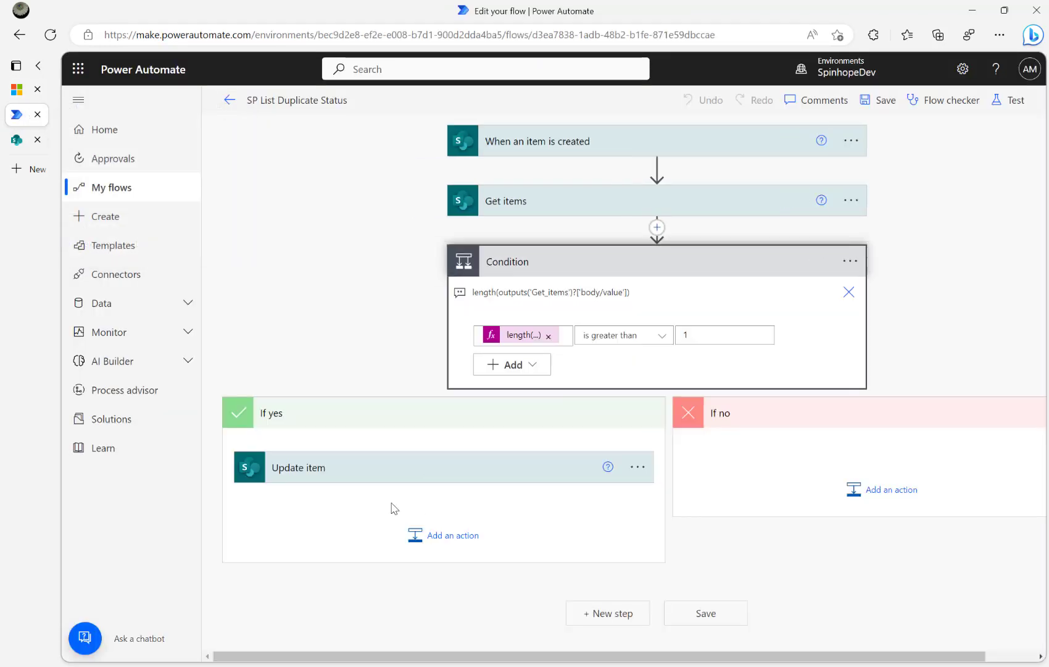
click(438, 543)
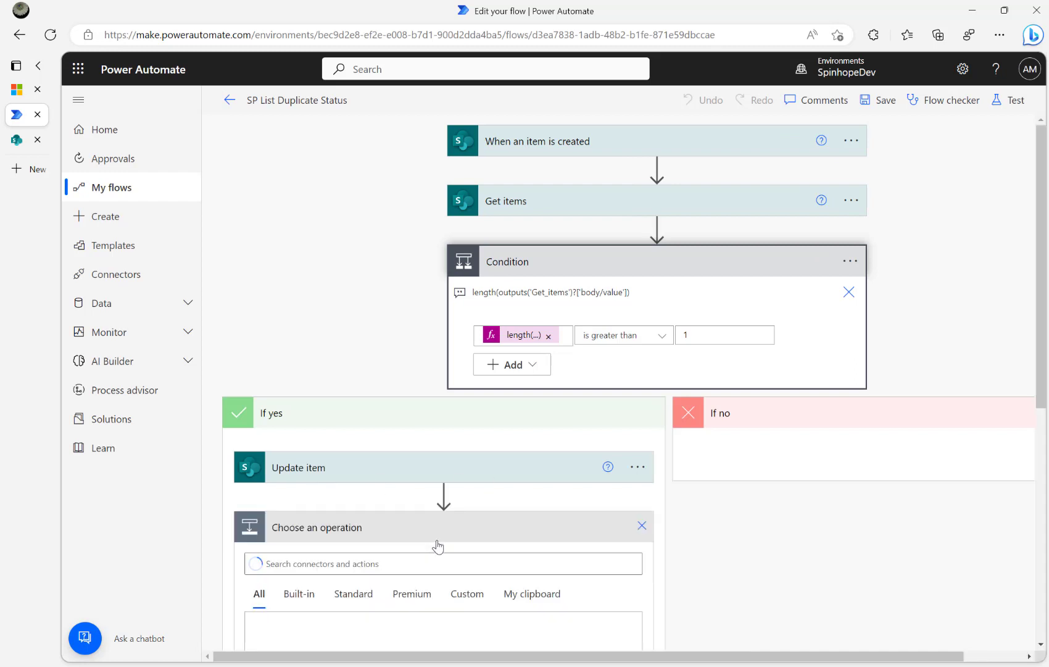
text(send email)
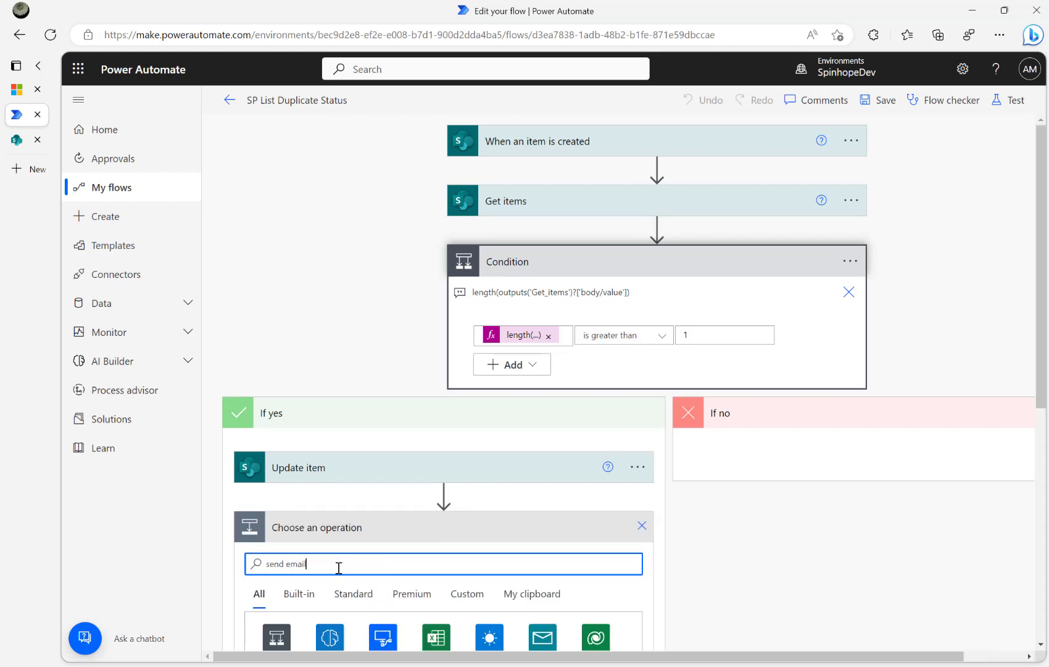
scroll(490, 473, down, 4)
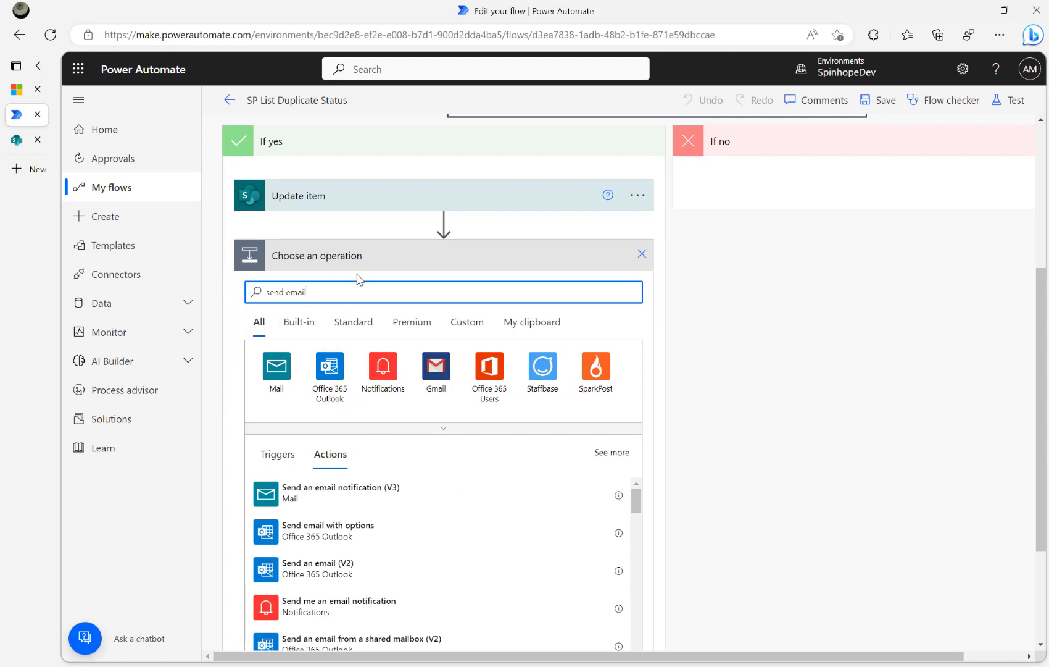
scroll(351, 275, up, 2)
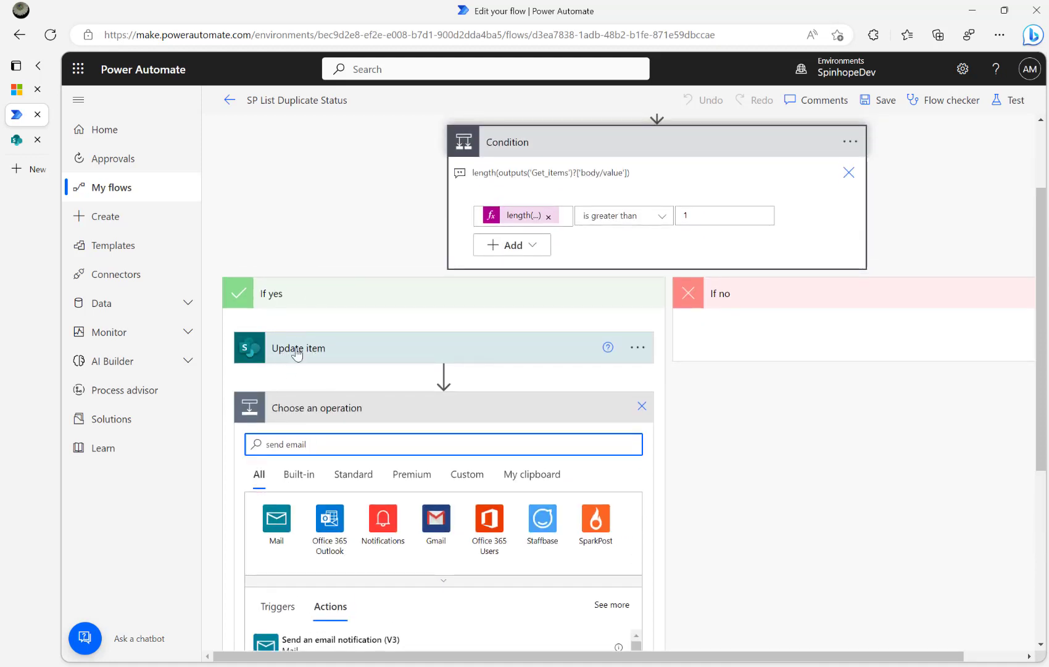
click(641, 408)
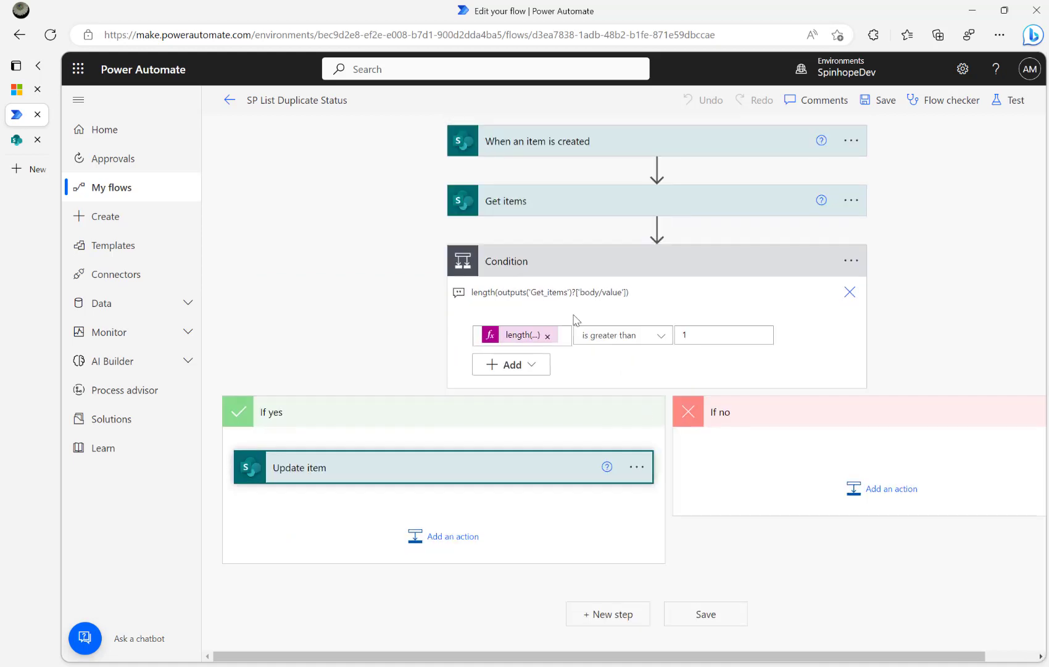
Switch to the SharePoint TestList and save a new item with Title 100 and Project Number 100-3
click(17, 90)
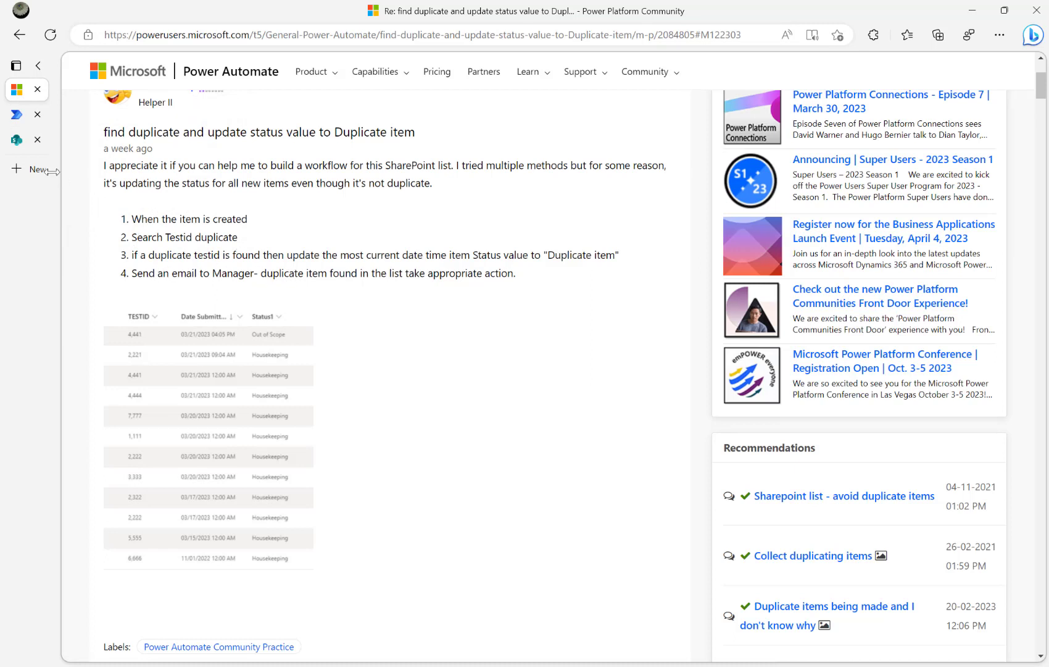
click(19, 141)
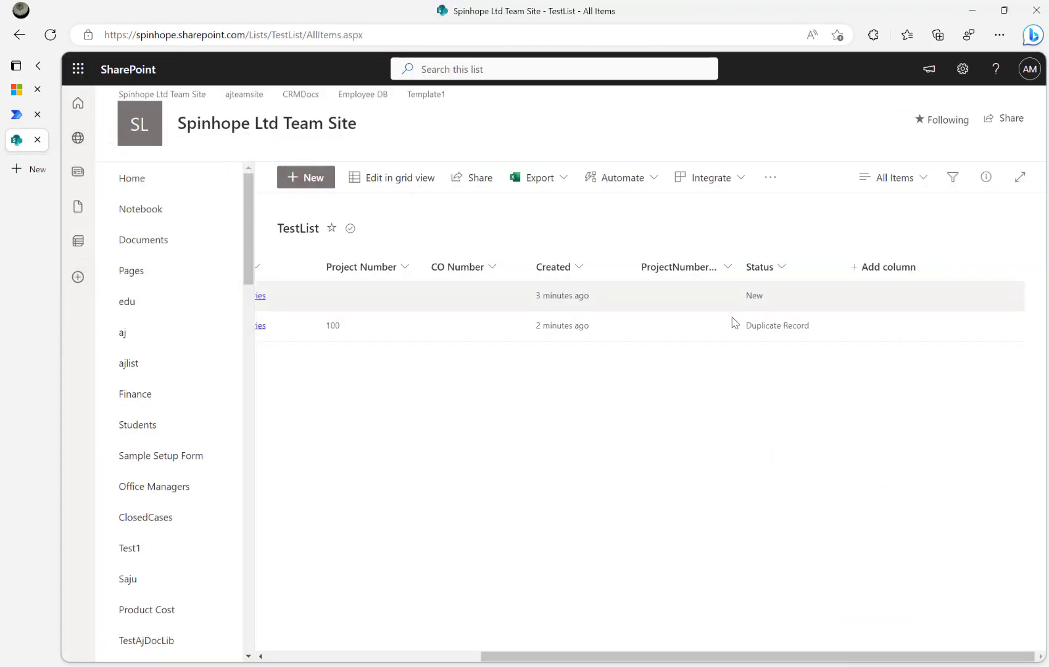
click(306, 180)
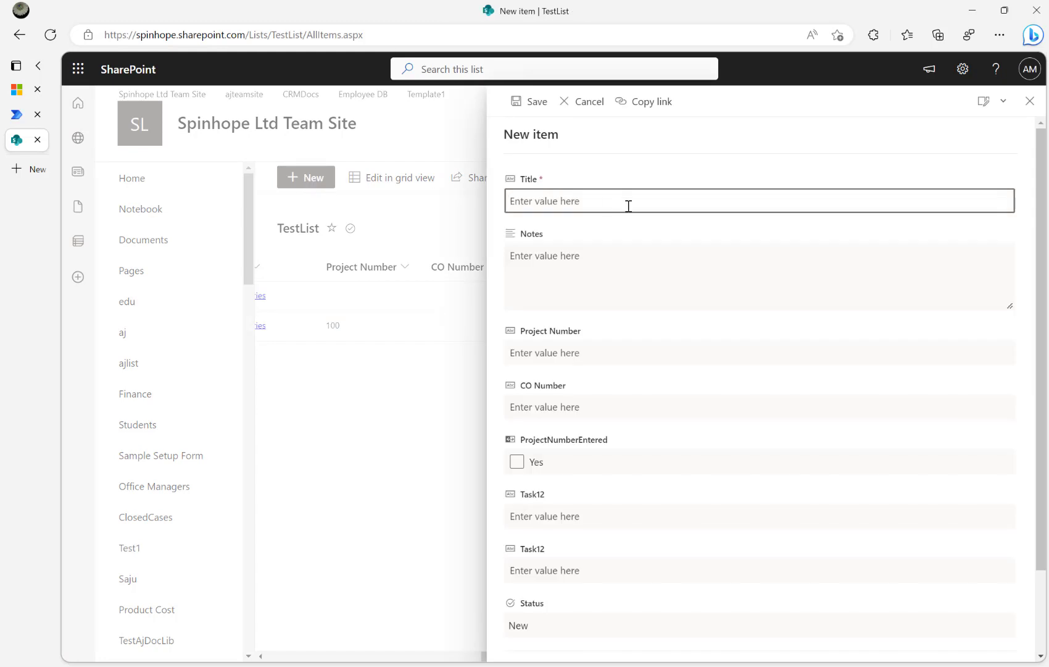
text(100)
scroll(658, 513, down, 2)
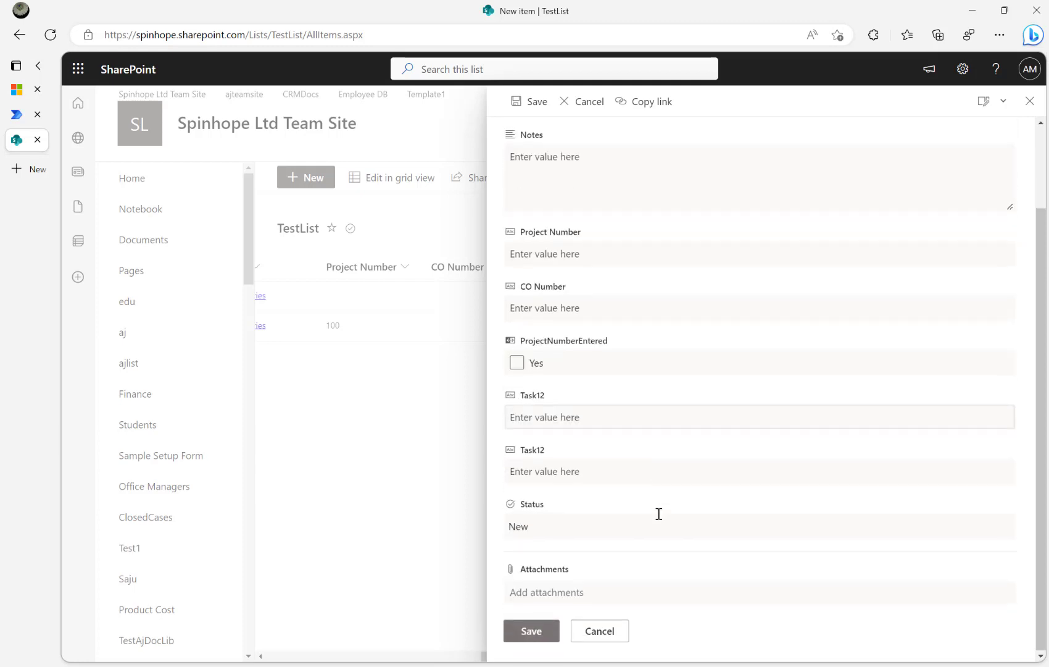
scroll(599, 544, up, 2)
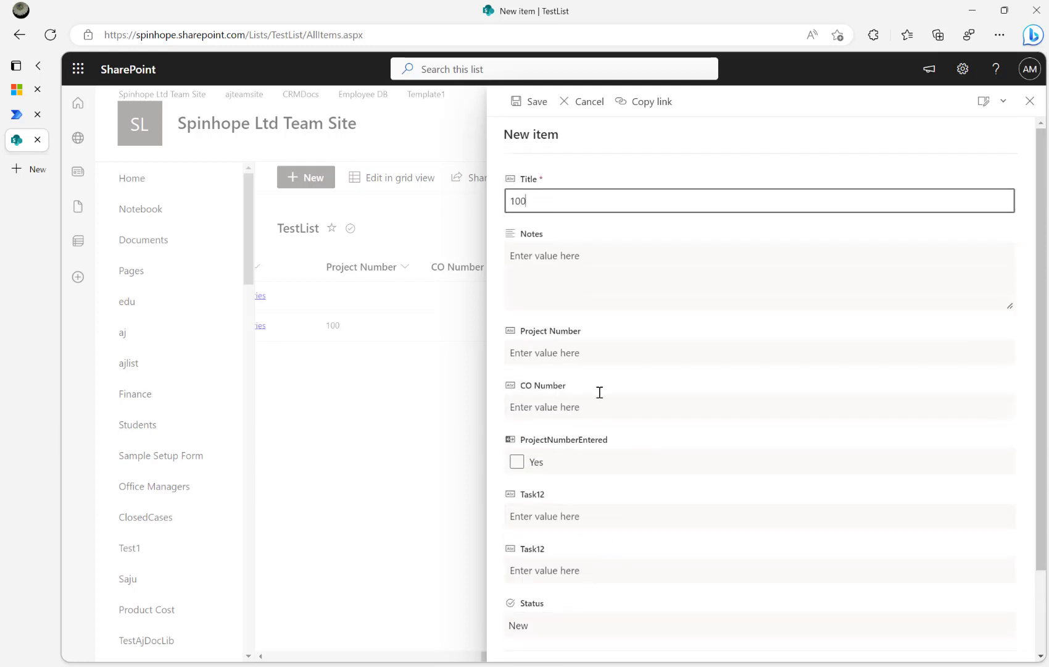
click(589, 355)
text(100-3)
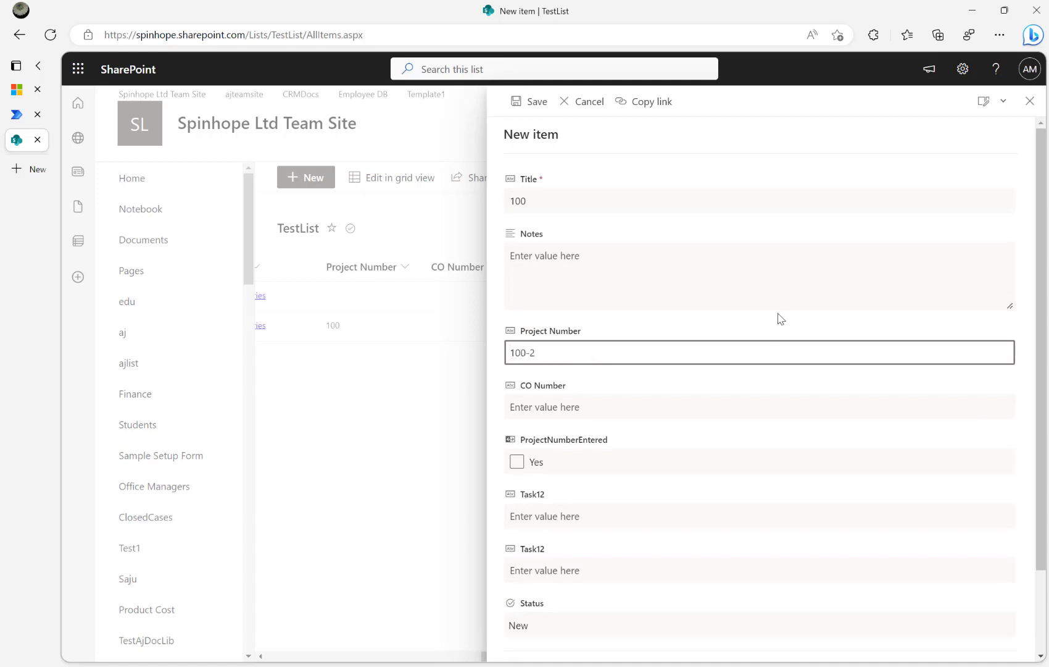
click(534, 103)
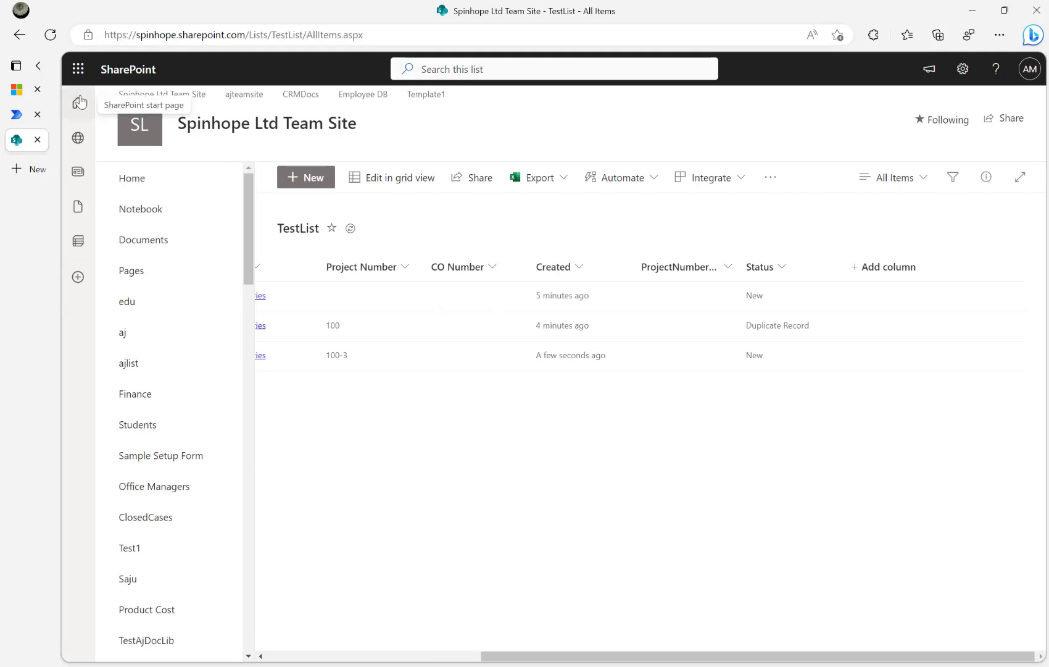
Switch to Power Automate, return to the flow's details page, and refresh the run history to find the third item's run
click(17, 115)
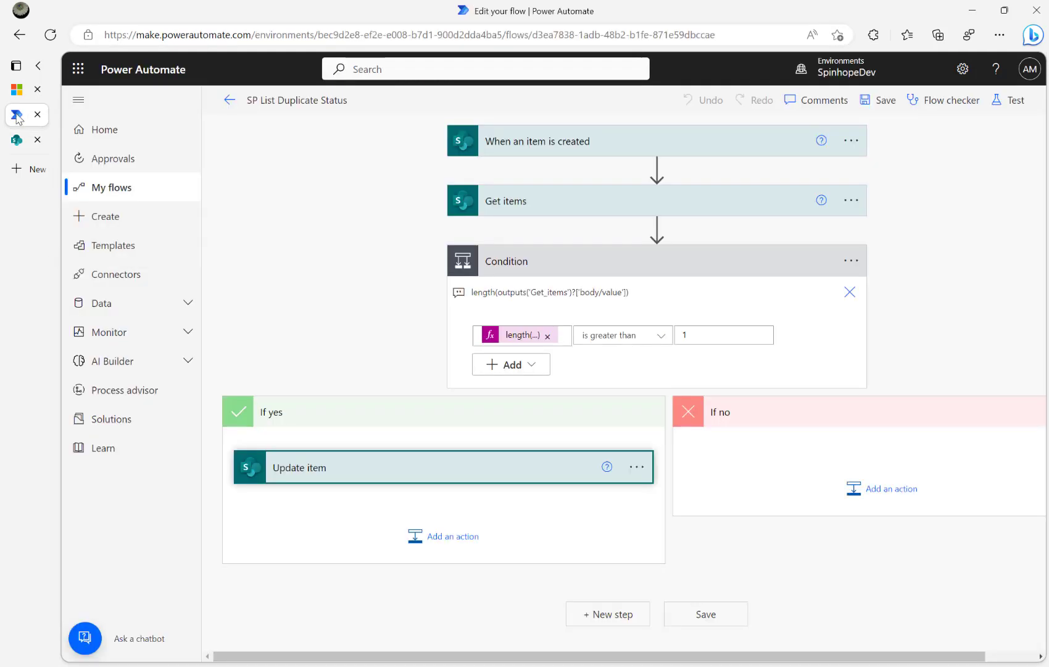
click(229, 100)
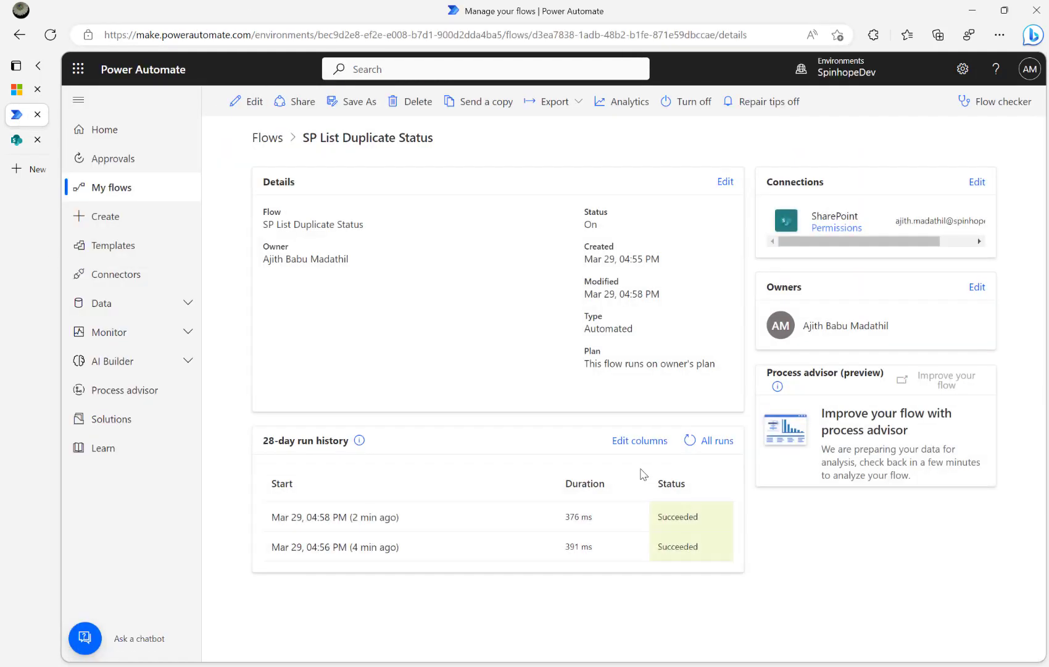
click(690, 441)
click(690, 440)
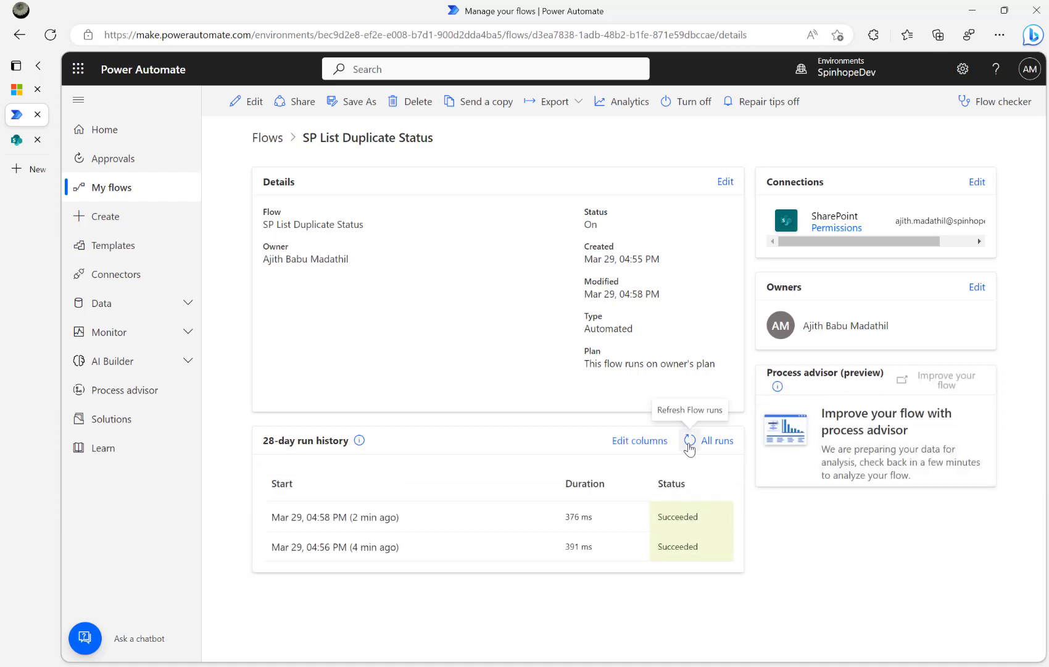
click(690, 440)
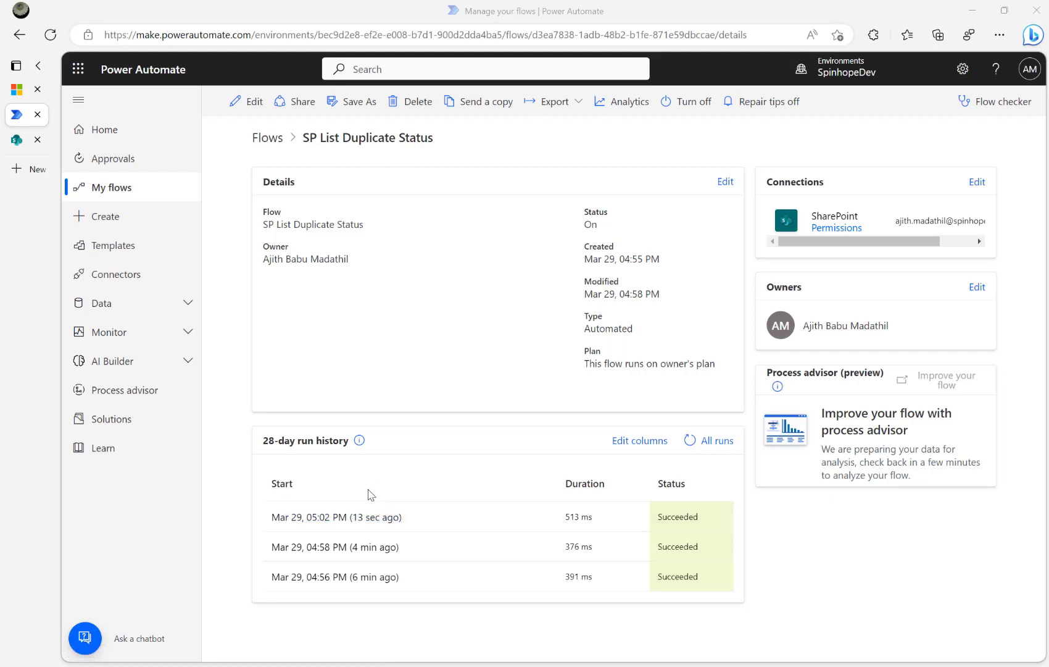
Open the newest run and examine the Get items filter query and the Condition's expression result
click(321, 519)
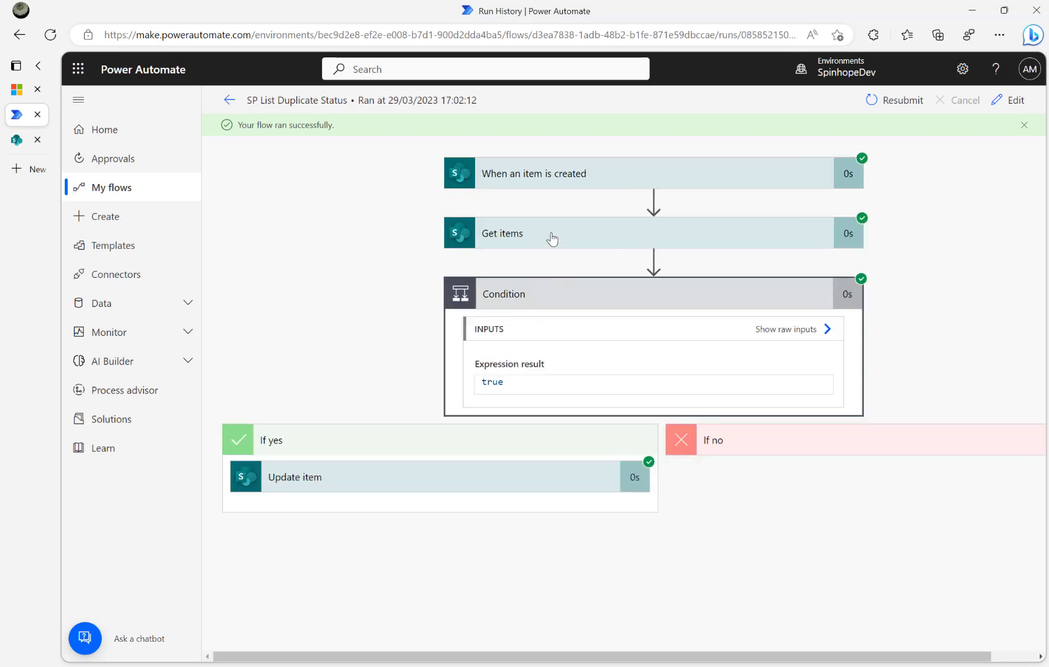
click(552, 239)
click(508, 404)
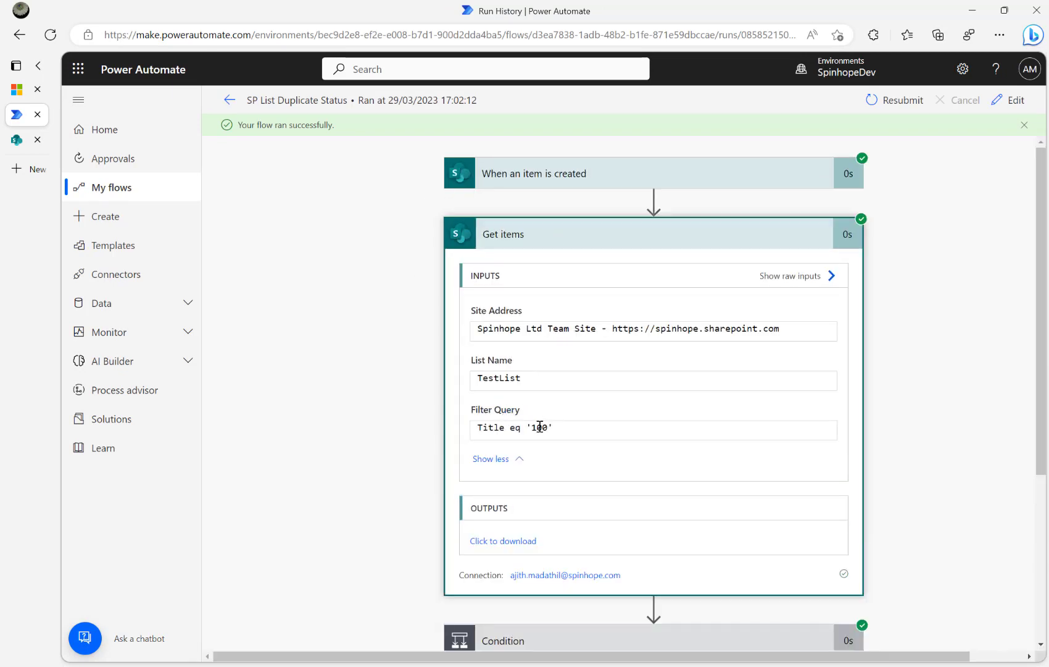
drag(531, 427, 576, 427)
scroll(414, 423, down, 4)
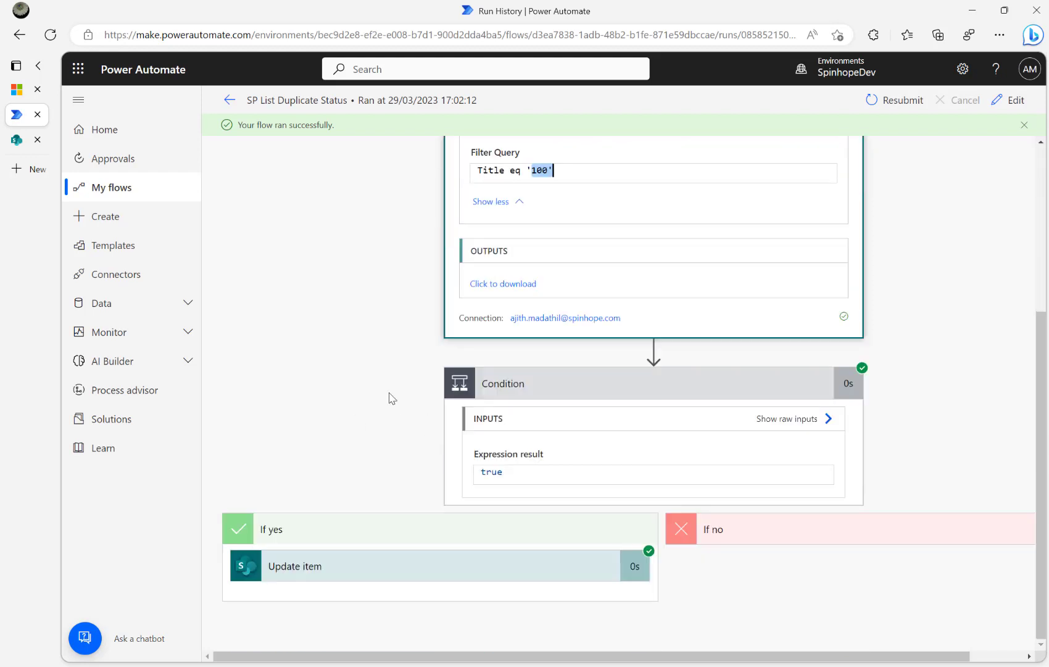
Expand the Update item action in the If yes branch and examine its inputs and outputs
click(370, 571)
scroll(396, 559, down, 5)
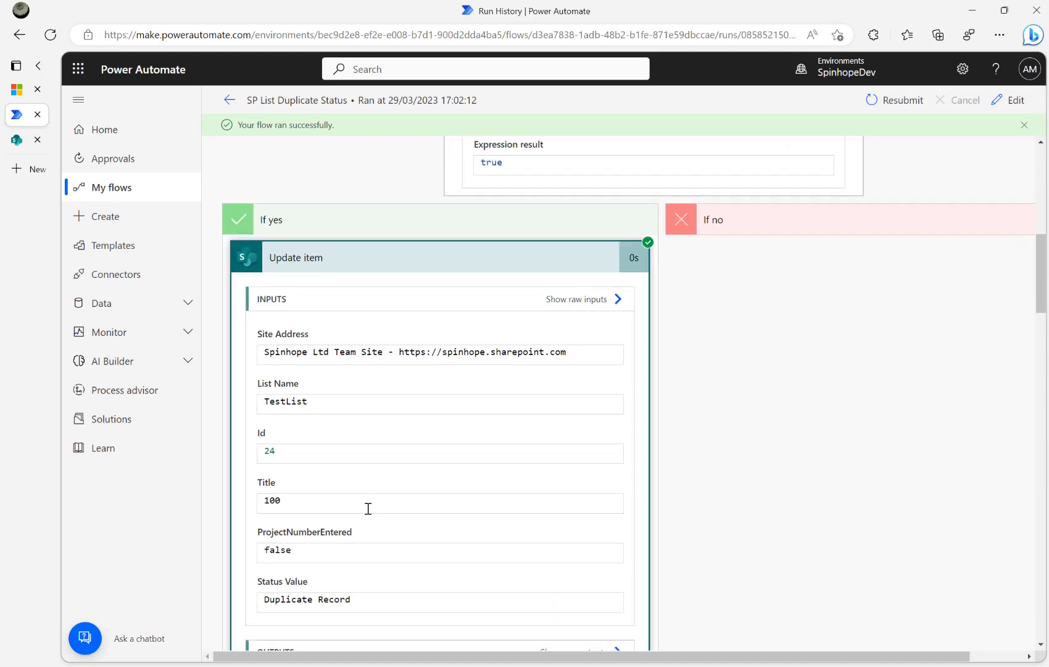
scroll(374, 569, down, 8)
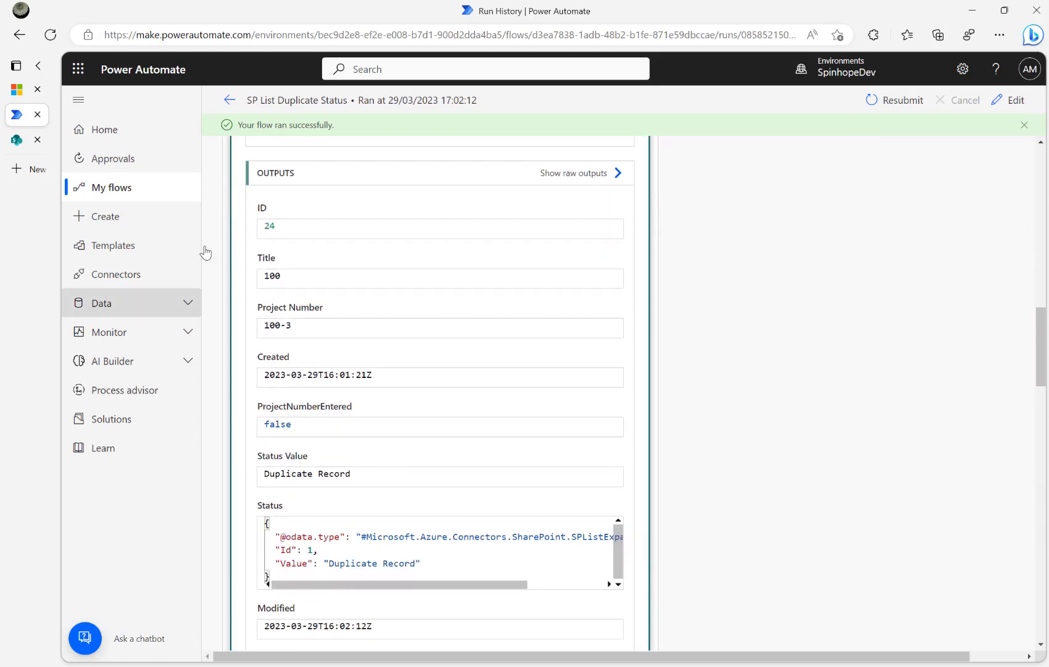
Switch to the SharePoint TestList and compare the Title and Status values of its items, selecting the first item
click(16, 140)
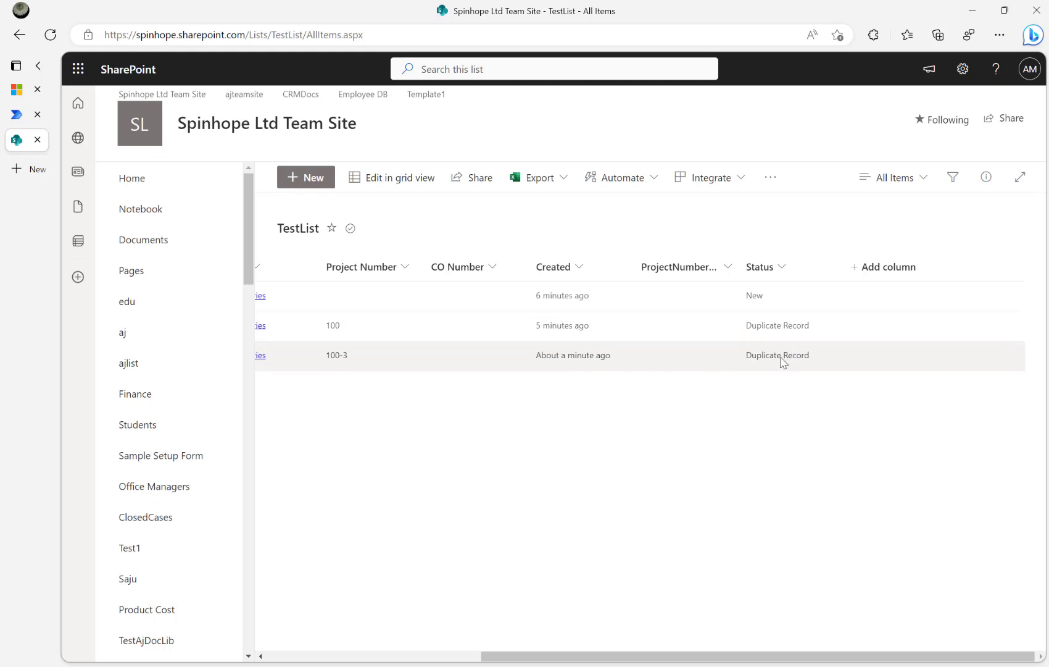
drag(545, 656, 330, 655)
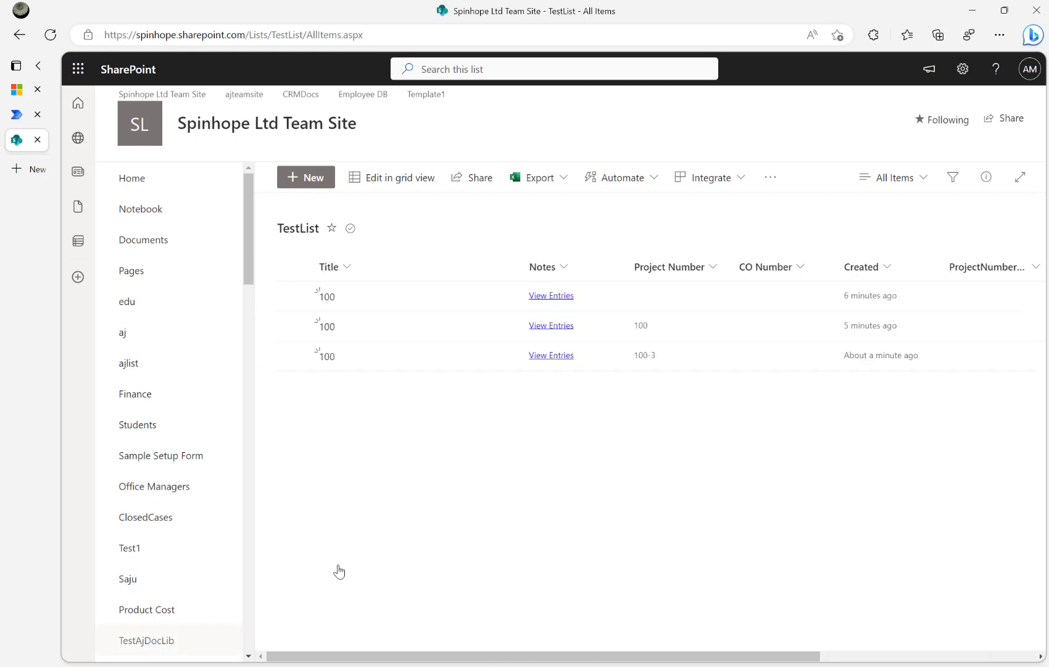
click(359, 303)
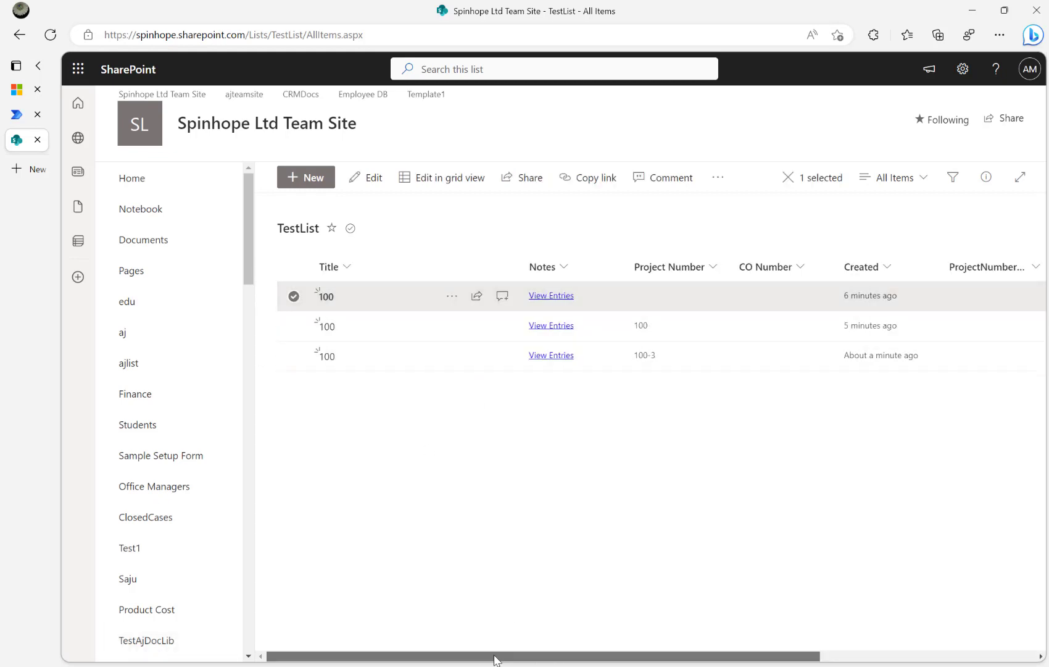
drag(494, 659, 710, 658)
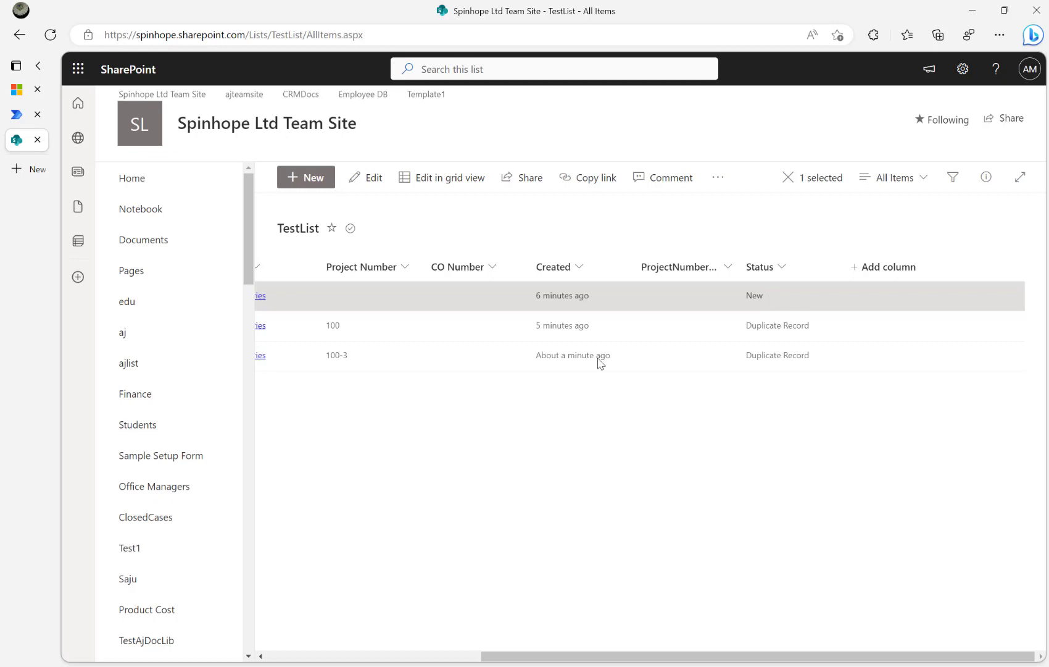
drag(485, 658, 270, 658)
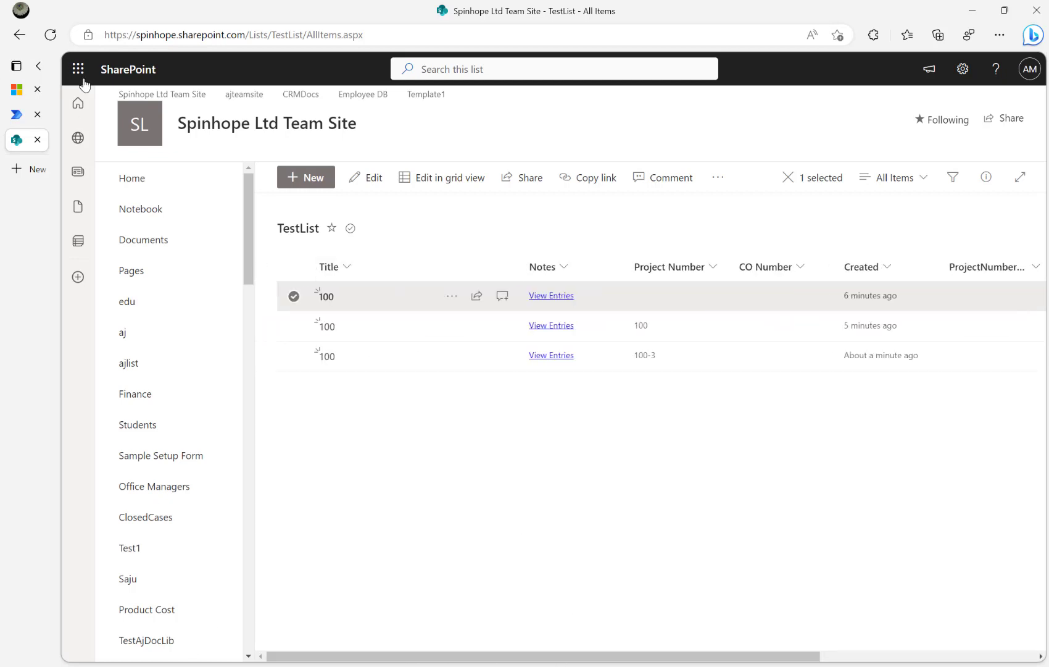